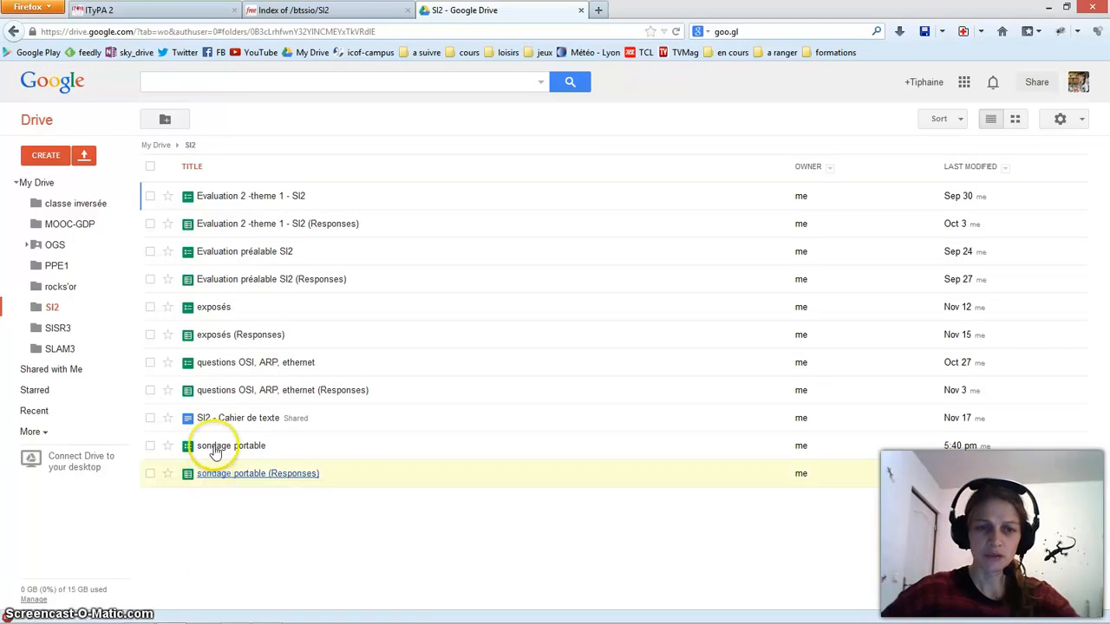
Step: View the "sondage portable" survey as respondents see it, and open its response spreadsheet from the SI2 folder
{"action": "left_click", "coordinate": [215, 447]}
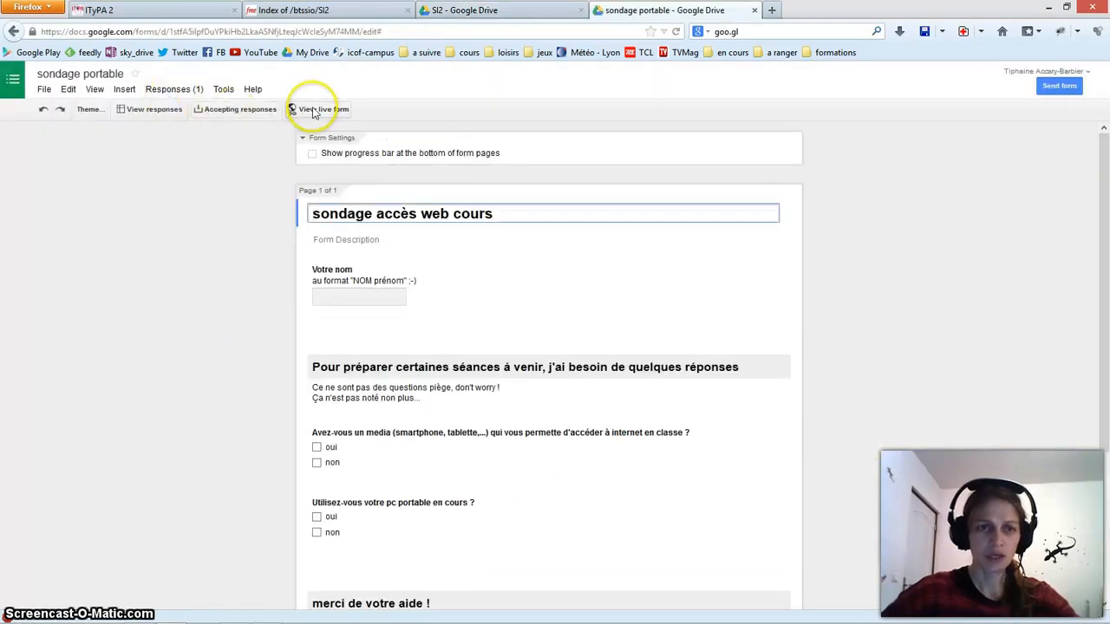
{"action": "left_click", "coordinate": [315, 109]}
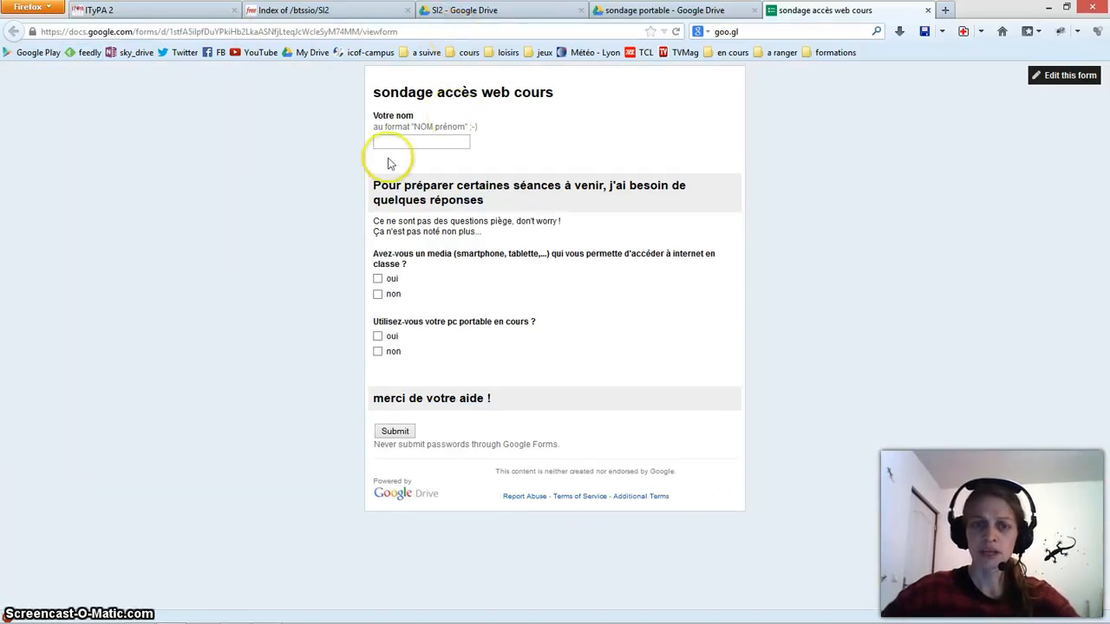
{"action": "left_click", "coordinate": [460, 143]}
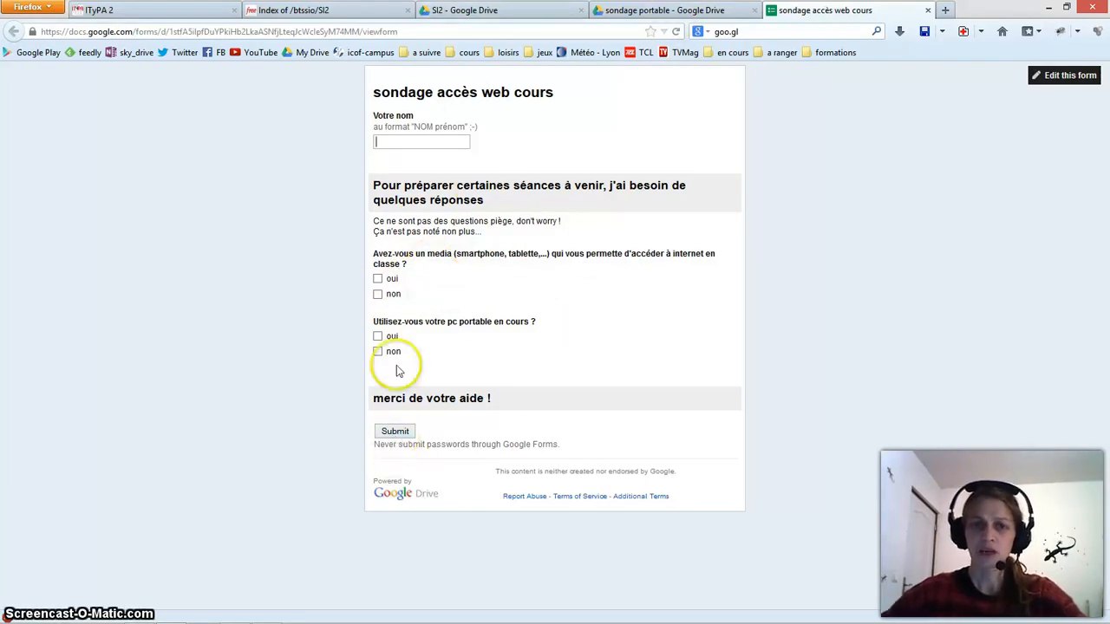
{"action": "left_click", "coordinate": [483, 10]}
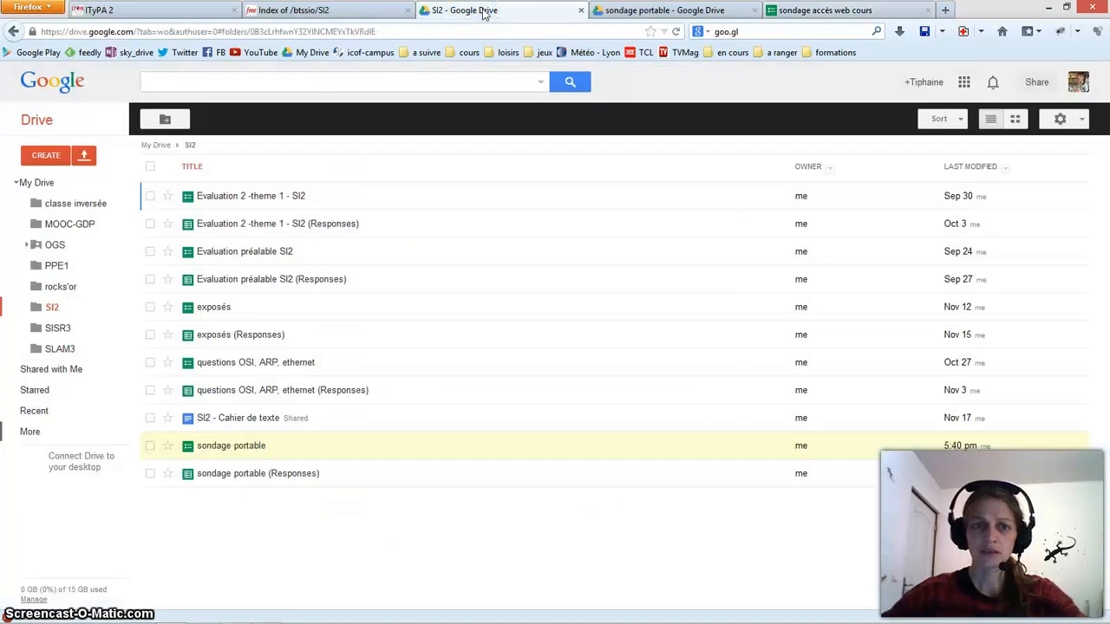
{"action": "left_click", "coordinate": [231, 475]}
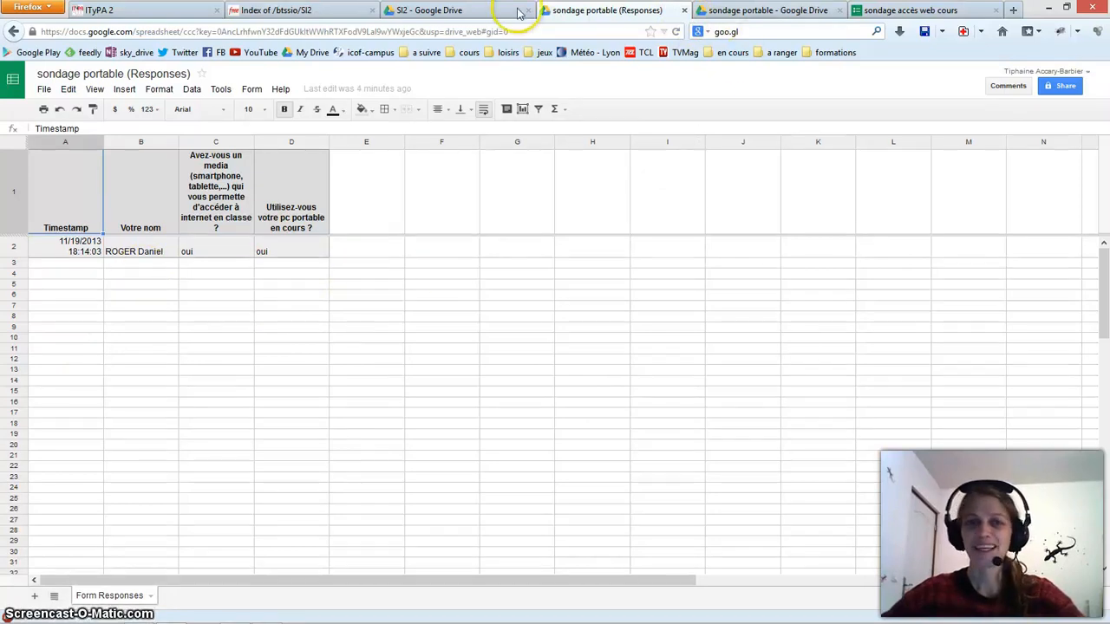
Step: Open the "Evaluation préalable SI2" form from the SI2 folder and display its live version
{"action": "left_click", "coordinate": [476, 16]}
{"action": "mouse_move", "coordinate": [481, 620]}
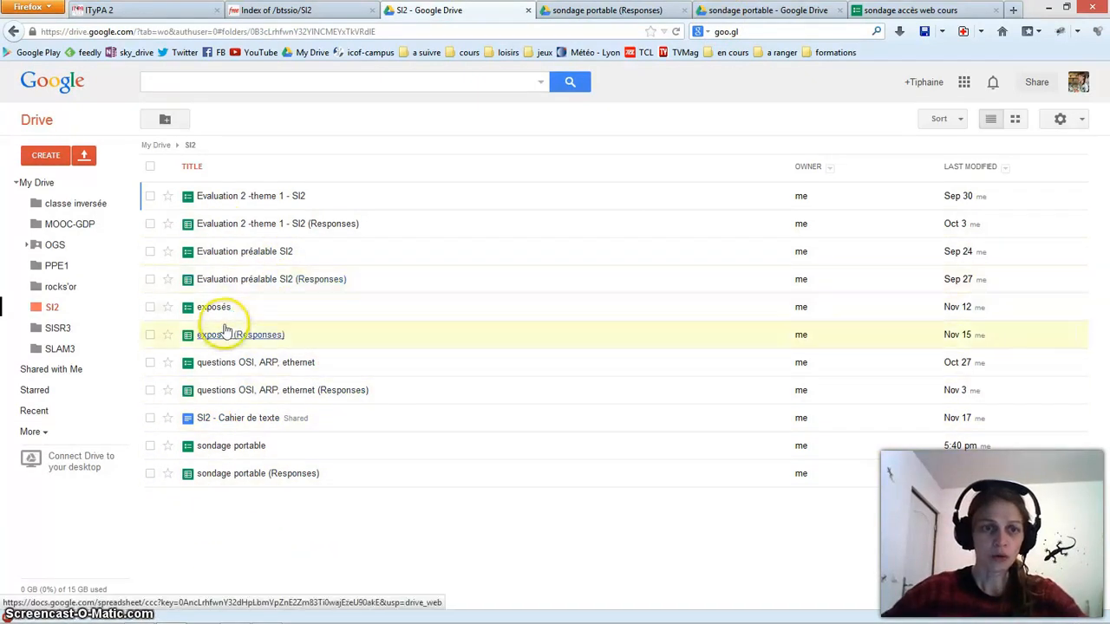
{"action": "left_click", "coordinate": [248, 252]}
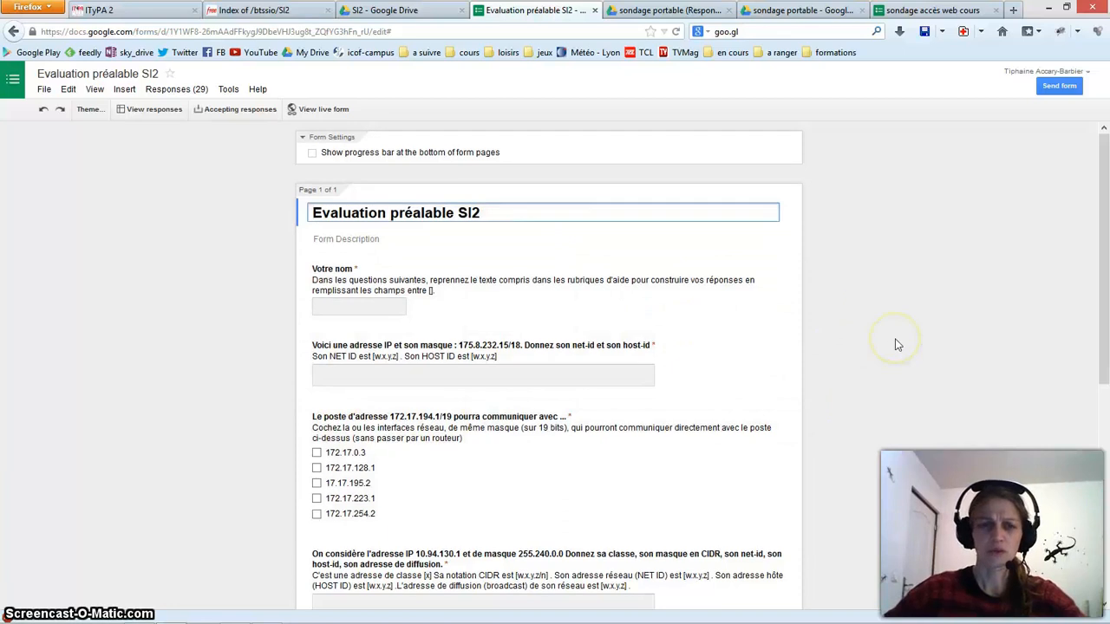
{"action": "scroll", "coordinate": [897, 346], "scroll_direction": "down", "scroll_amount": 1}
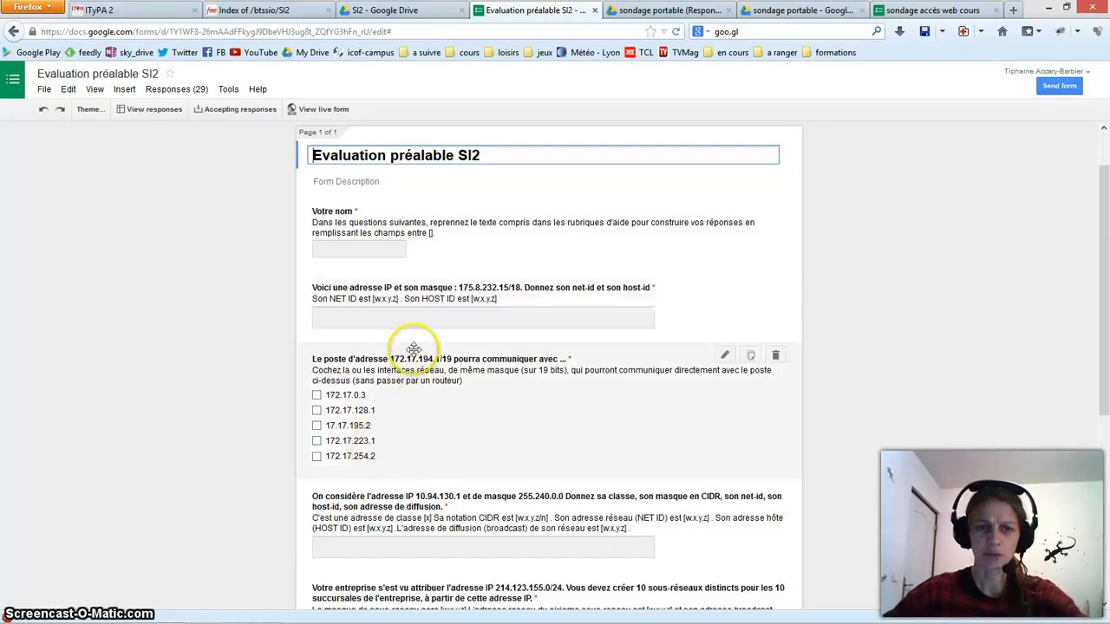
{"action": "left_click", "coordinate": [325, 110]}
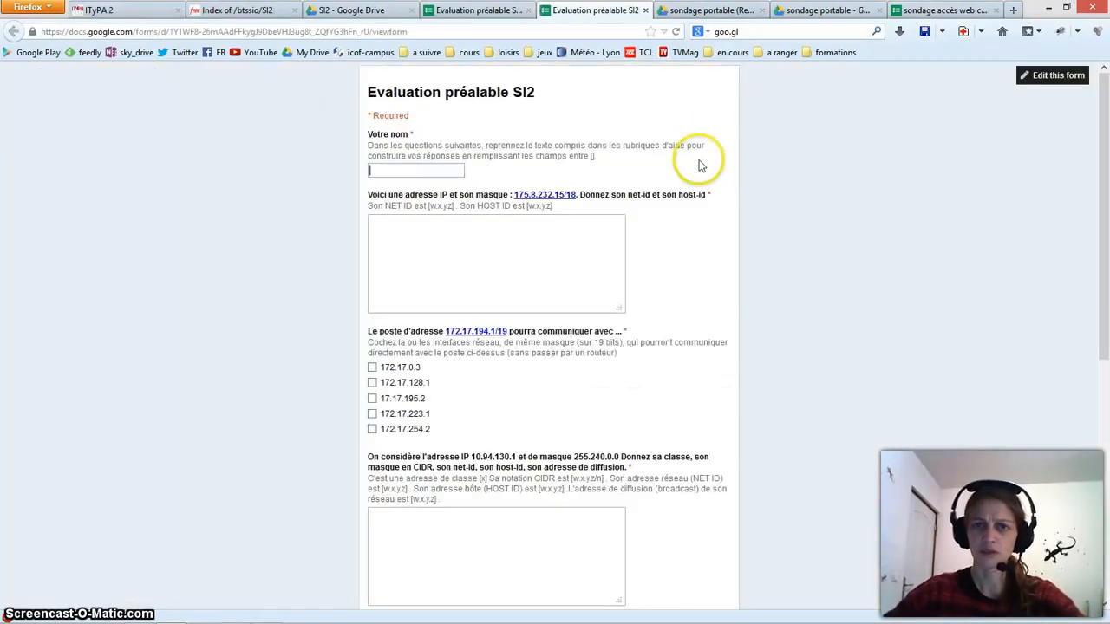
Step: Examine the live evaluation form's required name field and its network addressing questions through to the end of the form
{"action": "double_click", "coordinate": [417, 171]}
{"action": "left_click", "coordinate": [416, 268]}
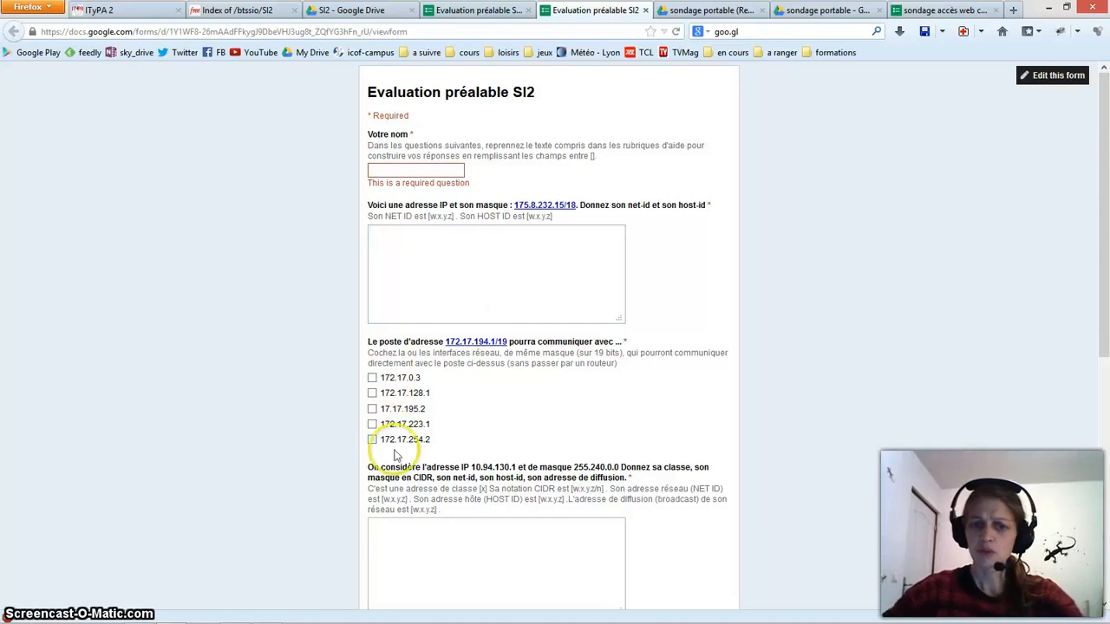
{"action": "scroll", "coordinate": [518, 464], "scroll_direction": "down", "scroll_amount": 3}
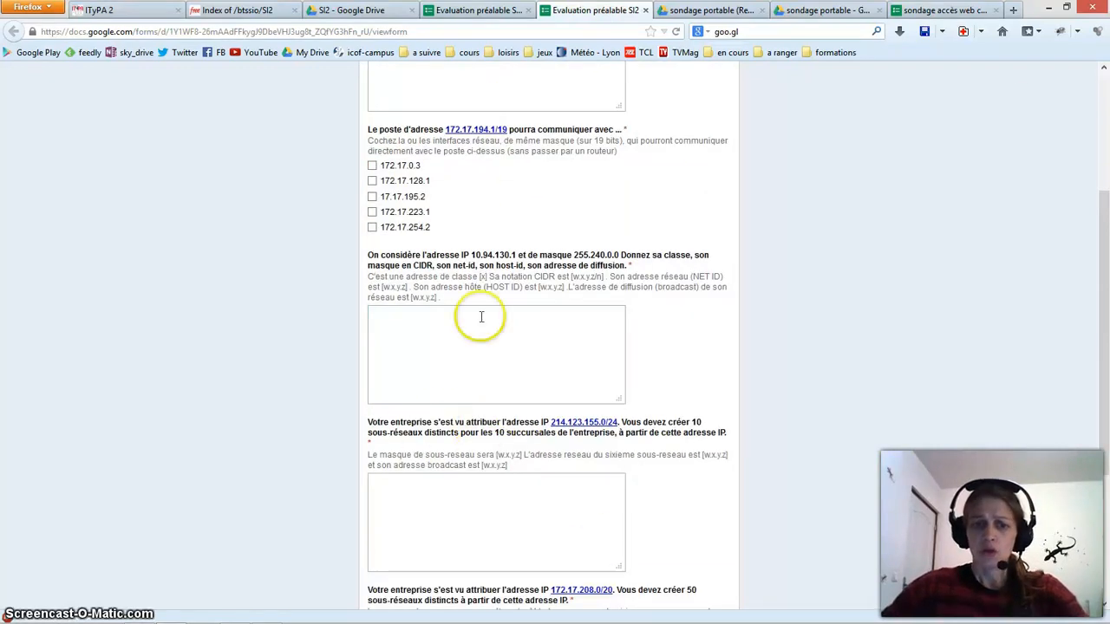
{"action": "scroll", "coordinate": [492, 491], "scroll_direction": "down", "scroll_amount": 3}
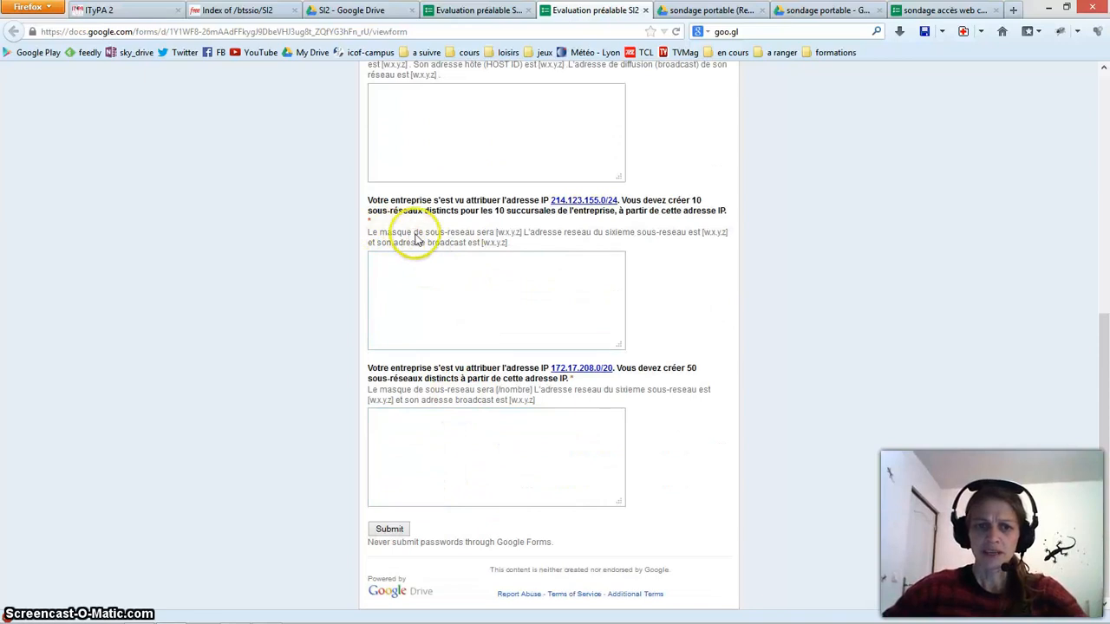
{"action": "scroll", "coordinate": [515, 329], "scroll_direction": "up", "scroll_amount": 3}
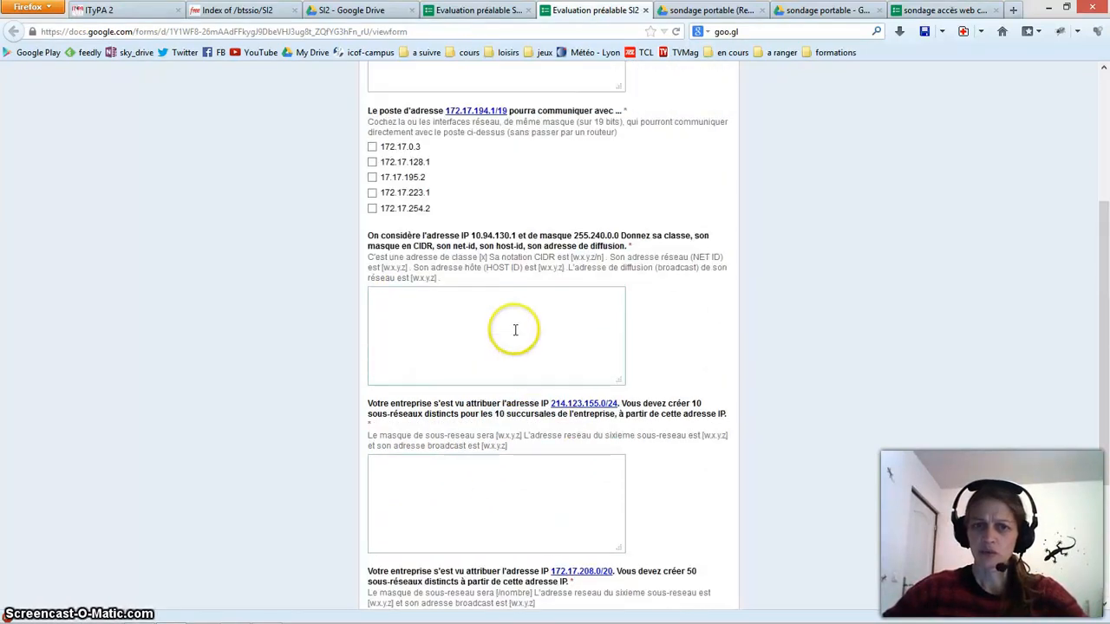
{"action": "scroll", "coordinate": [512, 466], "scroll_direction": "down", "scroll_amount": 3}
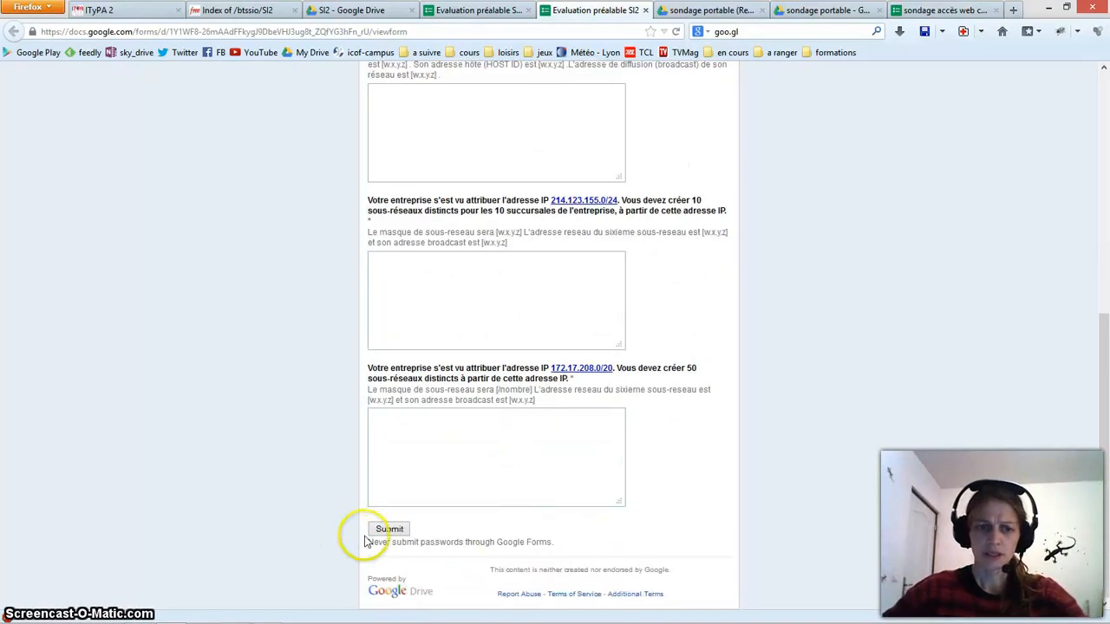
Step: View the "Evaluation préalable SI2 (Responses)" spreadsheet from the SI2 folder and close it
{"action": "left_click", "coordinate": [351, 10]}
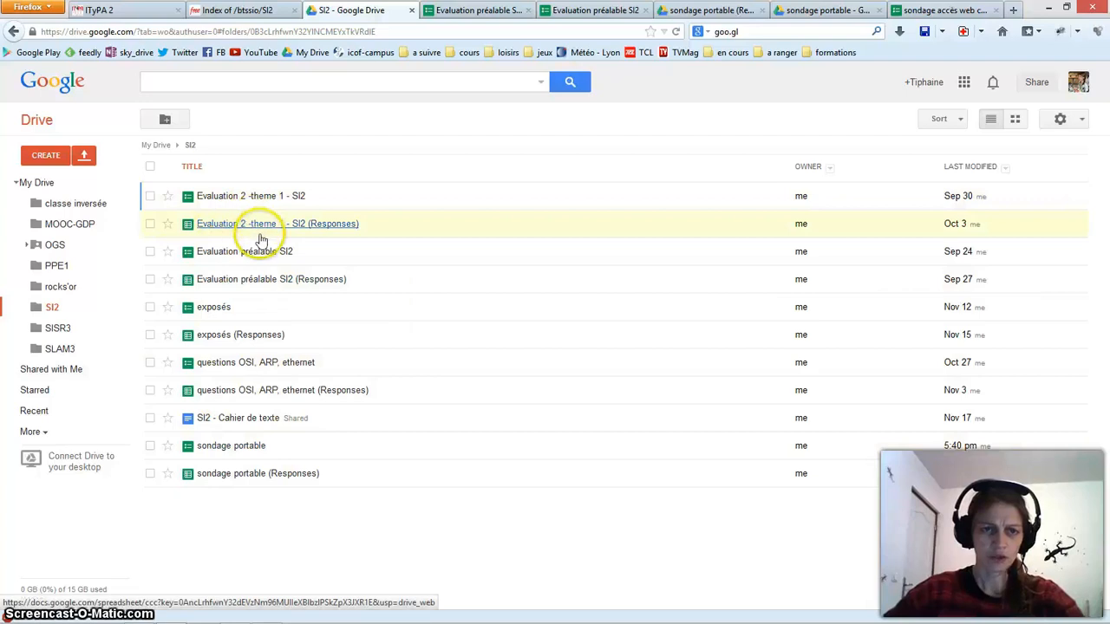
{"action": "left_click", "coordinate": [248, 277]}
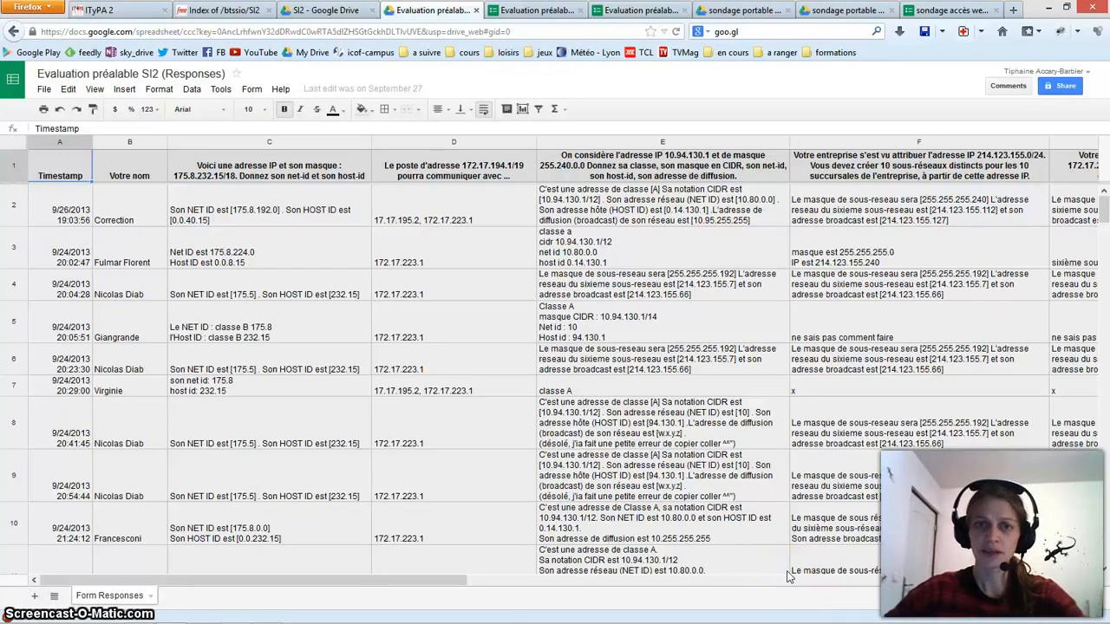
{"action": "left_click", "coordinate": [476, 12]}
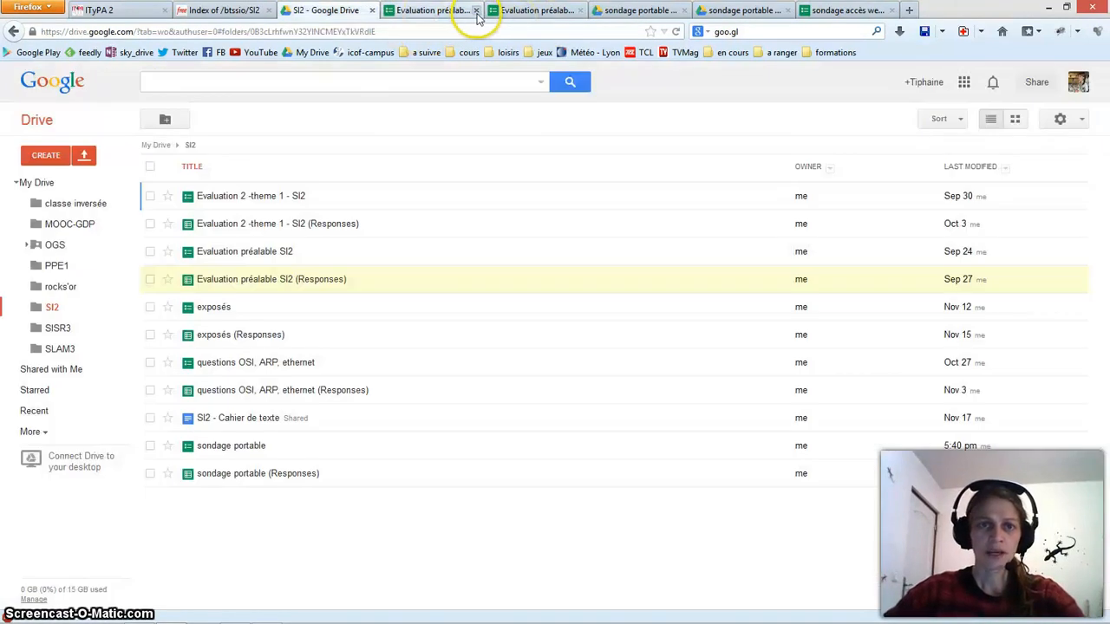
Step: Close the remaining evaluation and "sondage portable" pages, keeping the SI2 Drive folder open
{"action": "left_click", "coordinate": [476, 11]}
{"action": "left_click", "coordinate": [476, 11]}
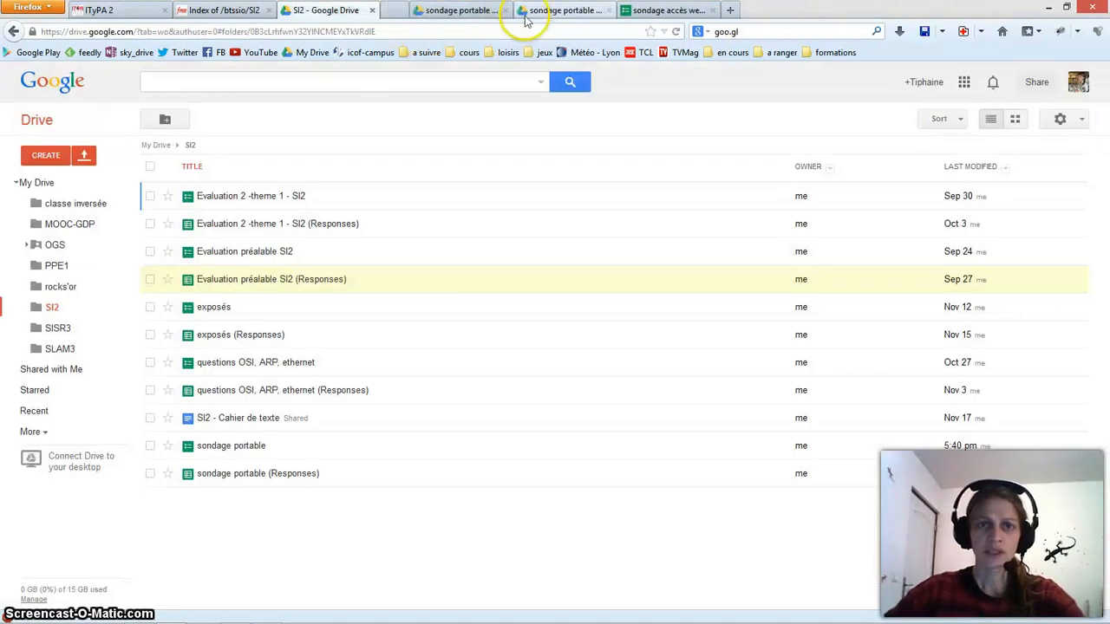
{"action": "left_click", "coordinate": [579, 11]}
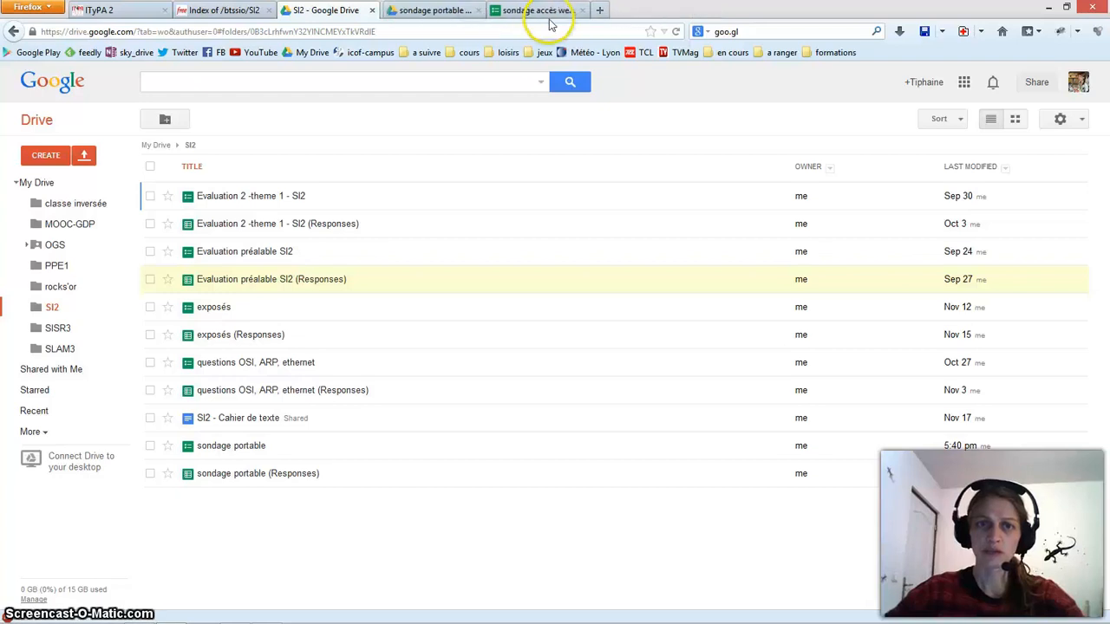
{"action": "left_click", "coordinate": [476, 12]}
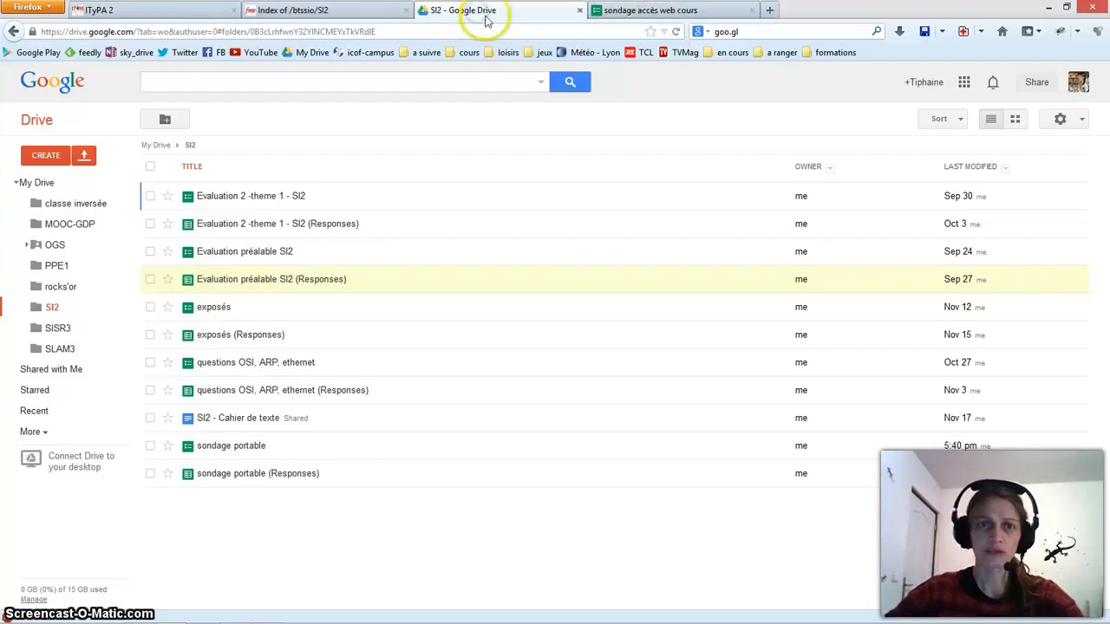
{"action": "left_click", "coordinate": [751, 11]}
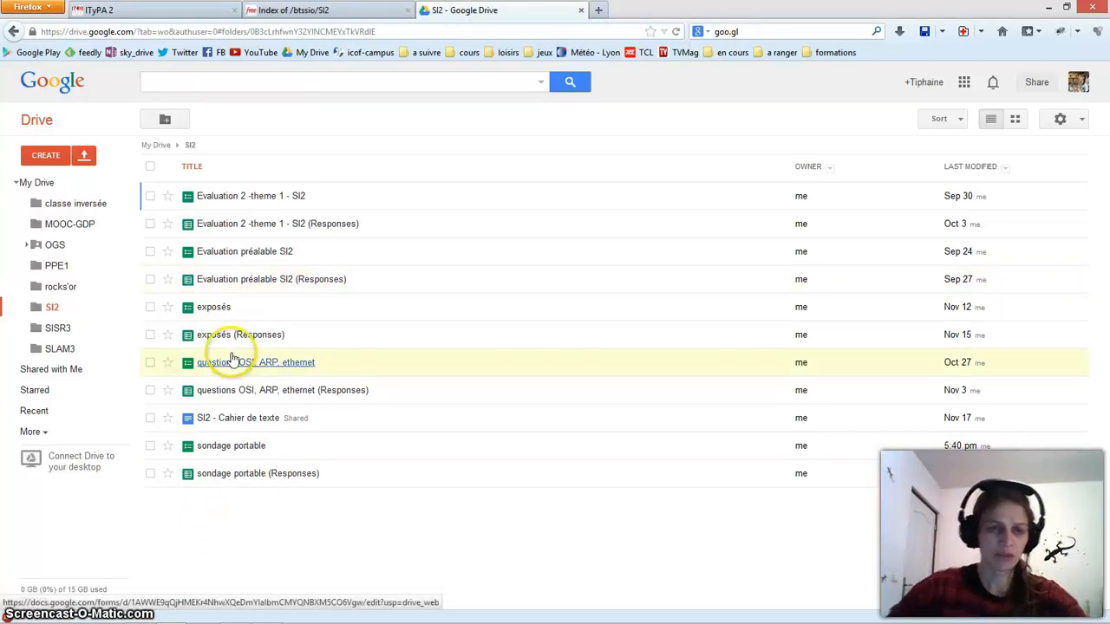
Step: Open the "exposés" form, display its live version and look through the rating scales for the presentation groups
{"action": "left_click", "coordinate": [210, 309]}
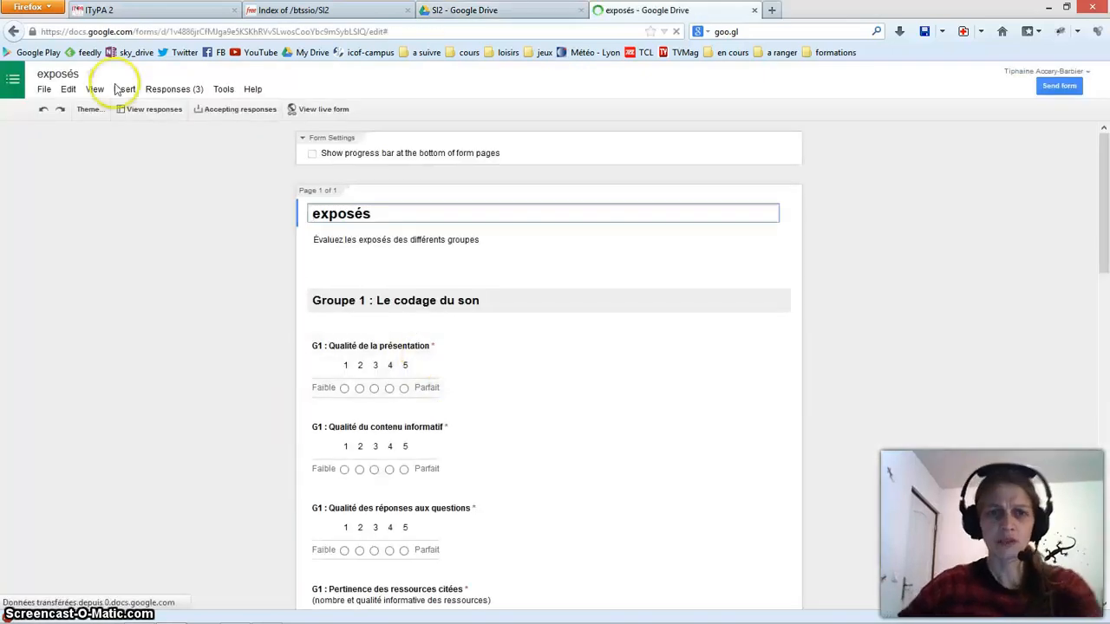
{"action": "left_click", "coordinate": [316, 113]}
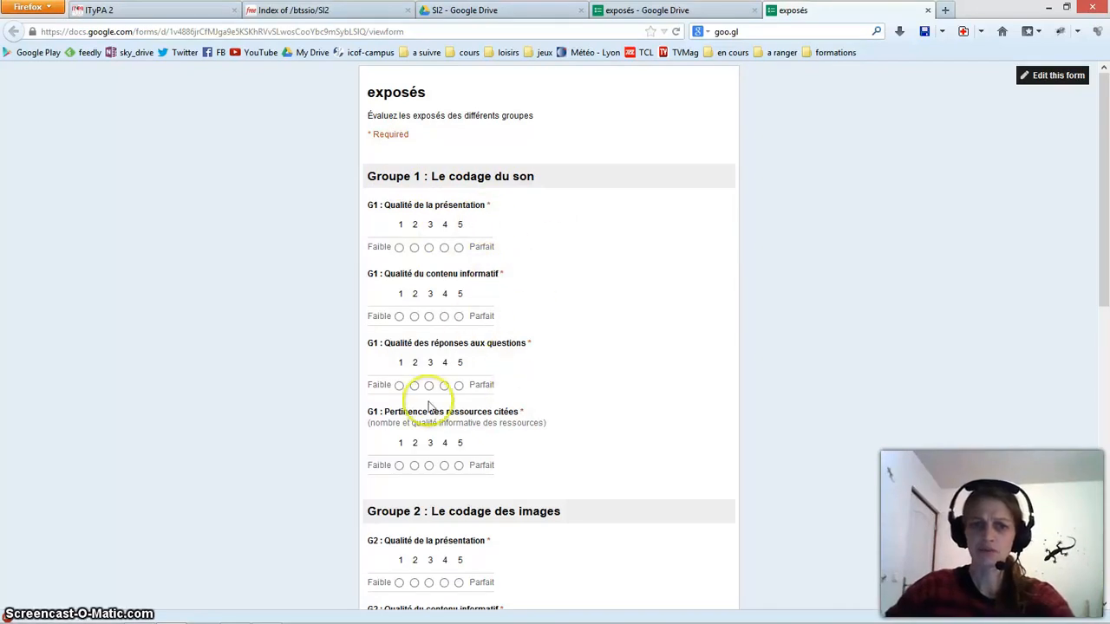
{"action": "scroll", "coordinate": [527, 463], "scroll_direction": "down", "scroll_amount": 4}
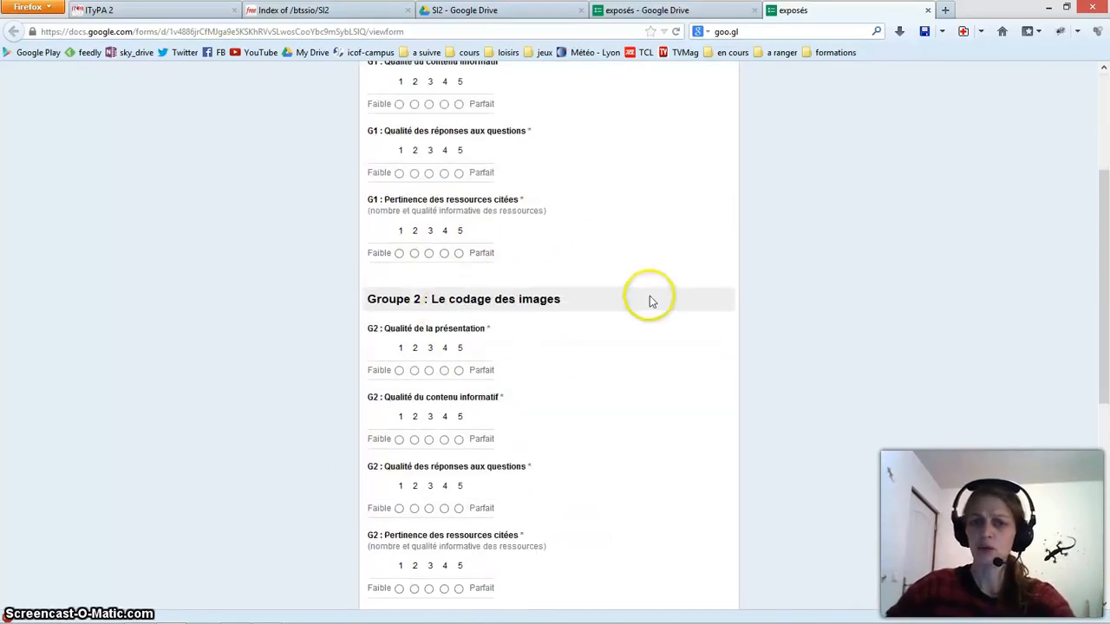
{"action": "scroll", "coordinate": [650, 300], "scroll_direction": "up", "scroll_amount": 4}
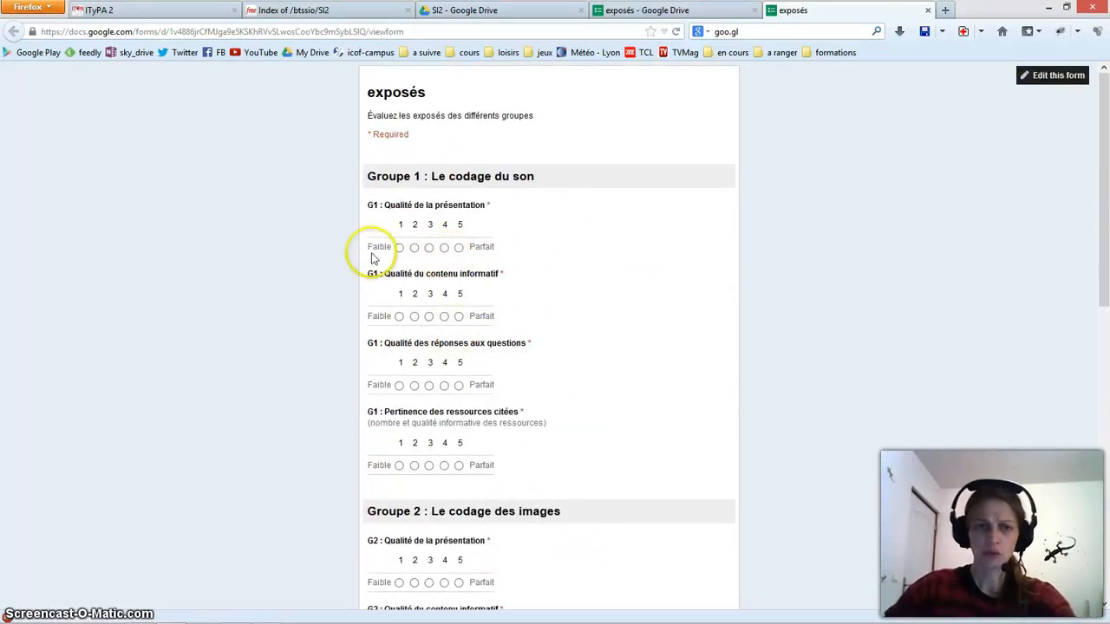
Step: Rate Groupe 1 with 4 for presentation quality, 3 for informative content and 2 for answers to questions
{"action": "left_click", "coordinate": [443, 248]}
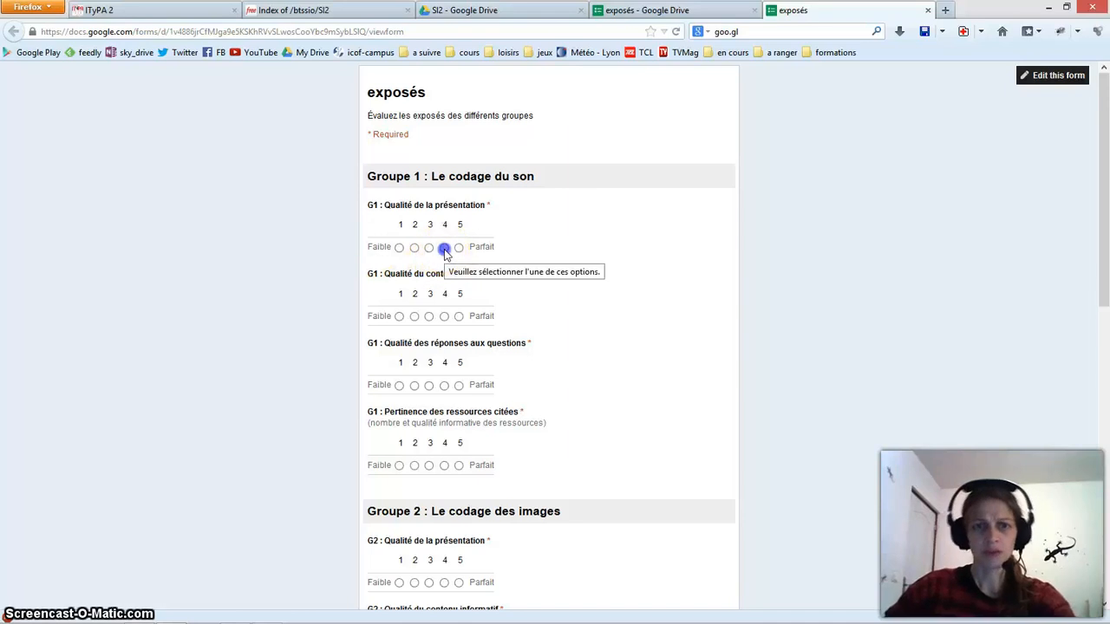
{"action": "left_click", "coordinate": [429, 317]}
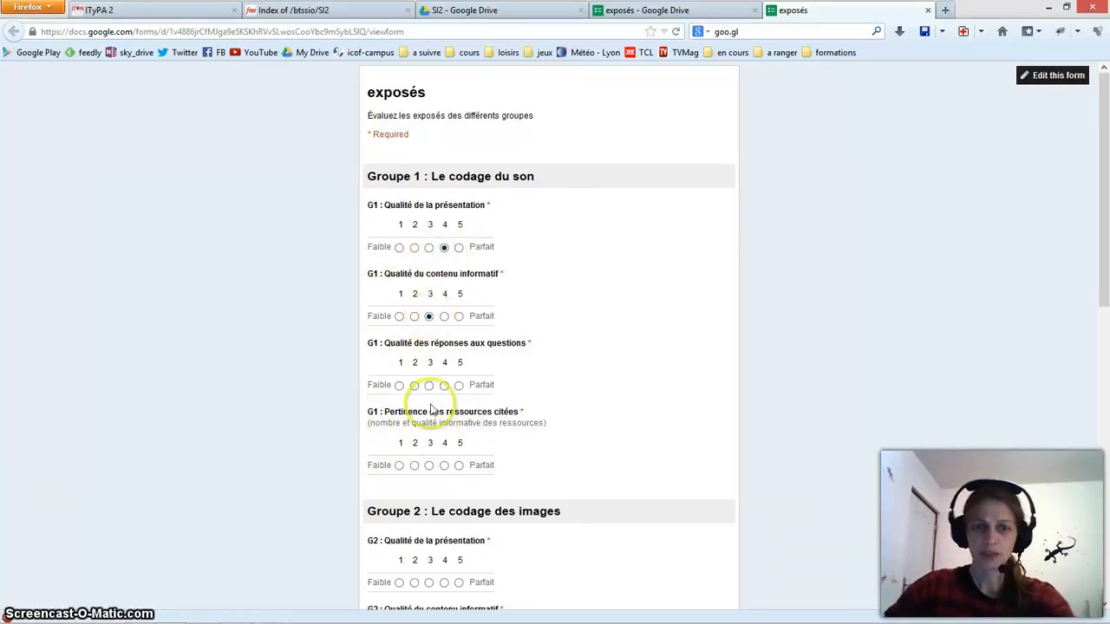
{"action": "left_click", "coordinate": [415, 387]}
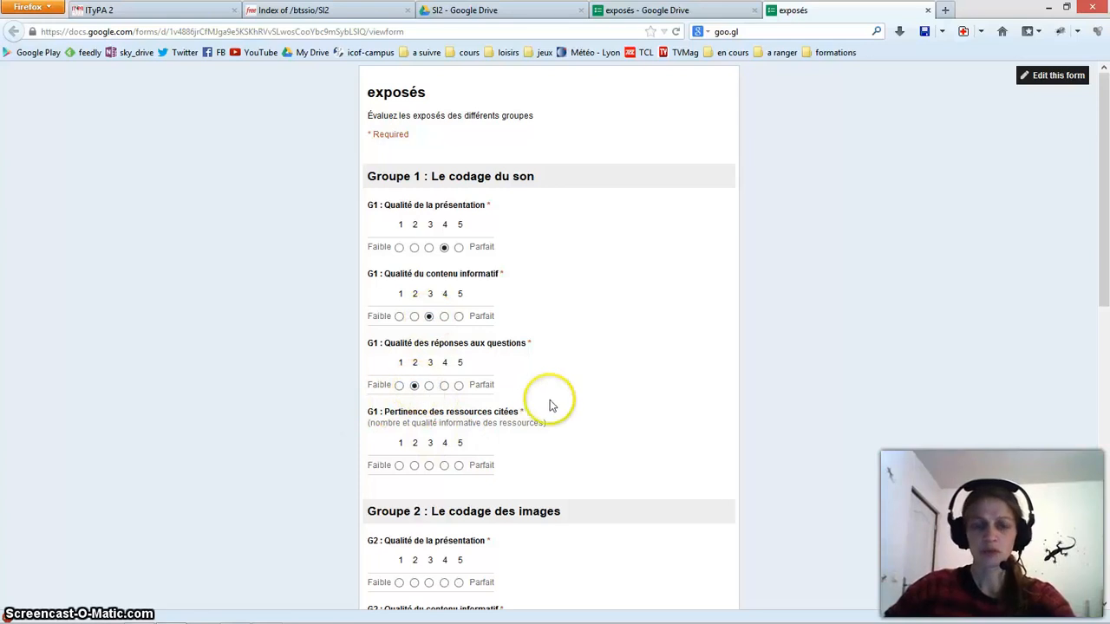
{"action": "scroll", "coordinate": [520, 330], "scroll_direction": "down", "scroll_amount": 3}
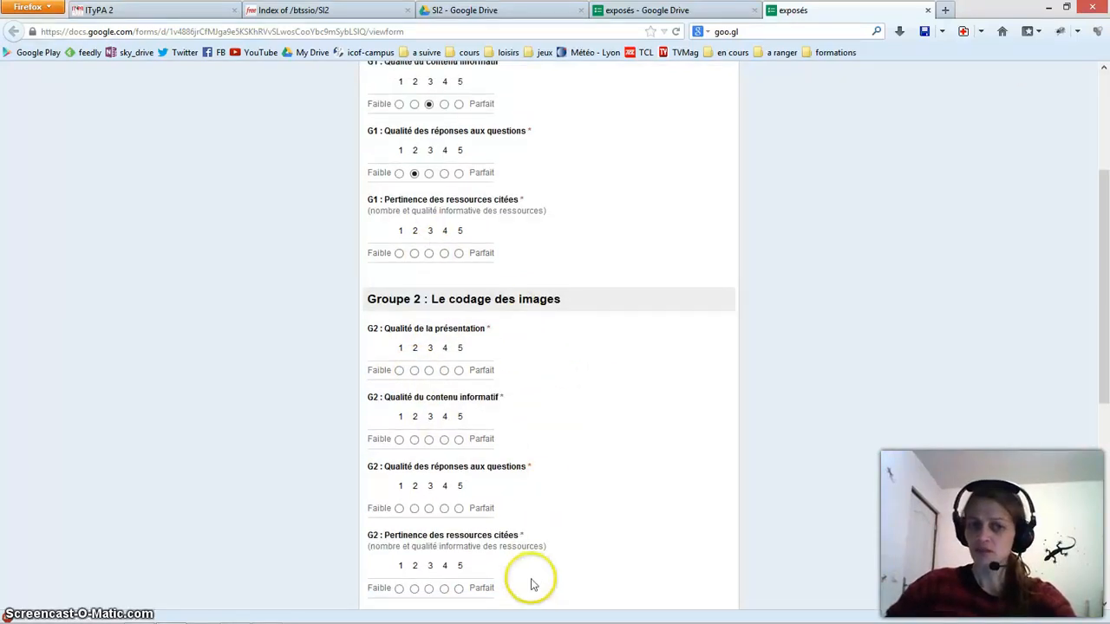
{"action": "scroll", "coordinate": [528, 584], "scroll_direction": "down", "scroll_amount": 6}
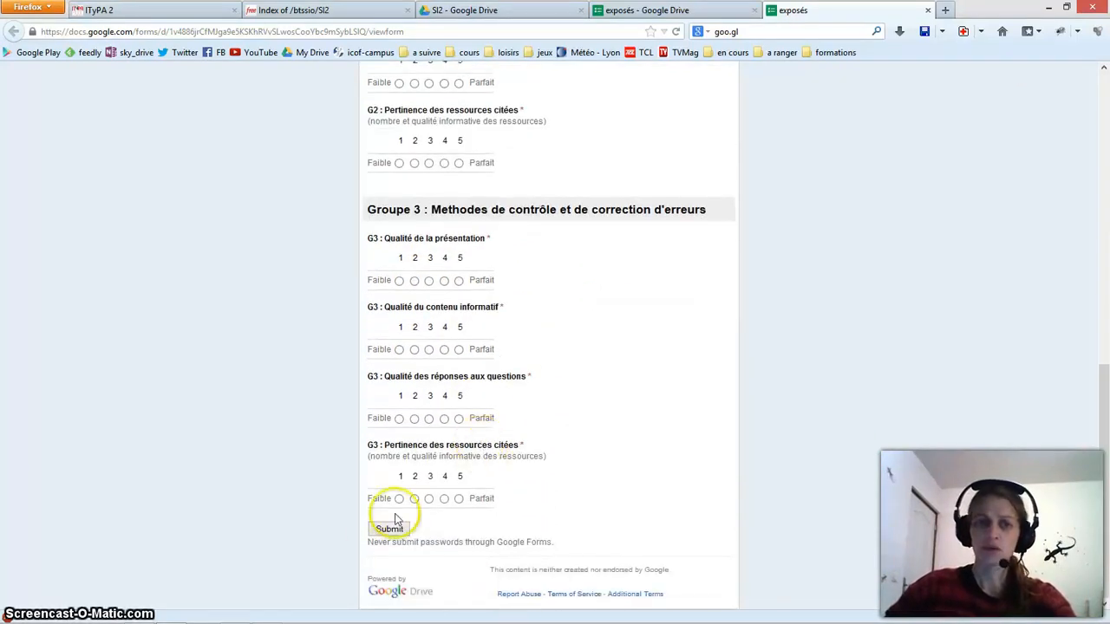
Step: Open the "exposés (Responses)" spreadsheet from the SI2 folder and examine the form's summary of responses
{"action": "left_click", "coordinate": [530, 18]}
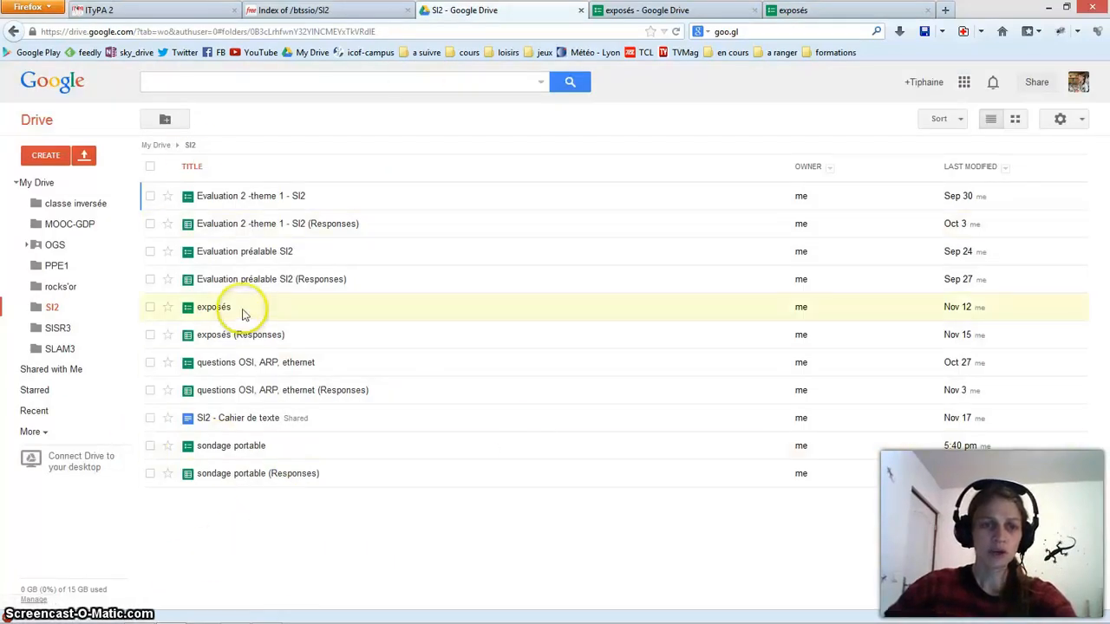
{"action": "left_click", "coordinate": [221, 336]}
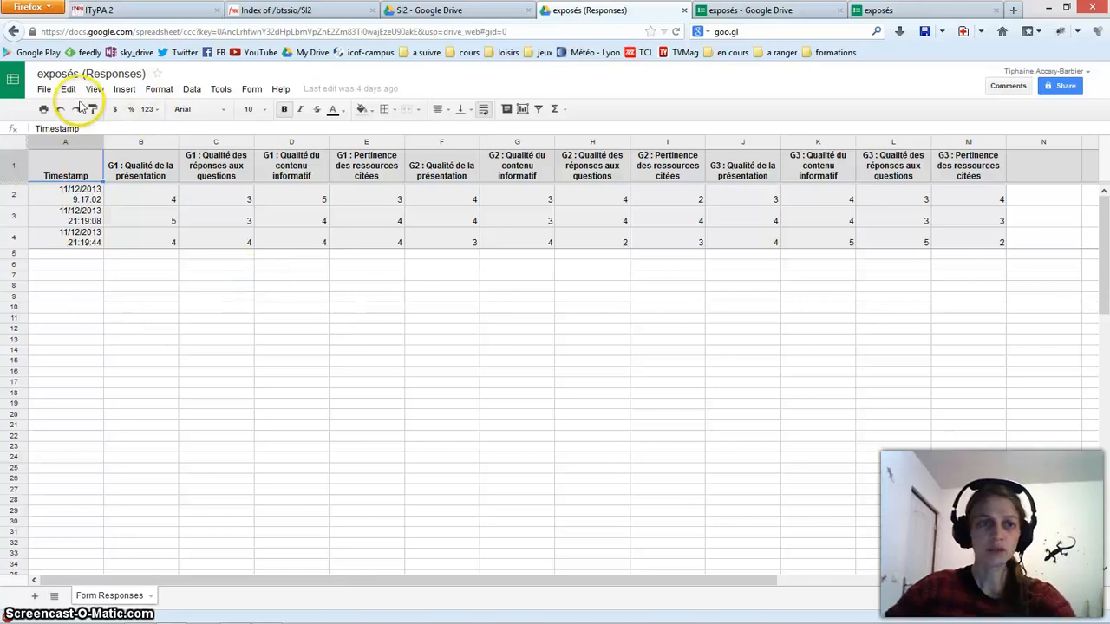
{"action": "left_click", "coordinate": [227, 92]}
{"action": "mouse_move", "coordinate": [258, 95]}
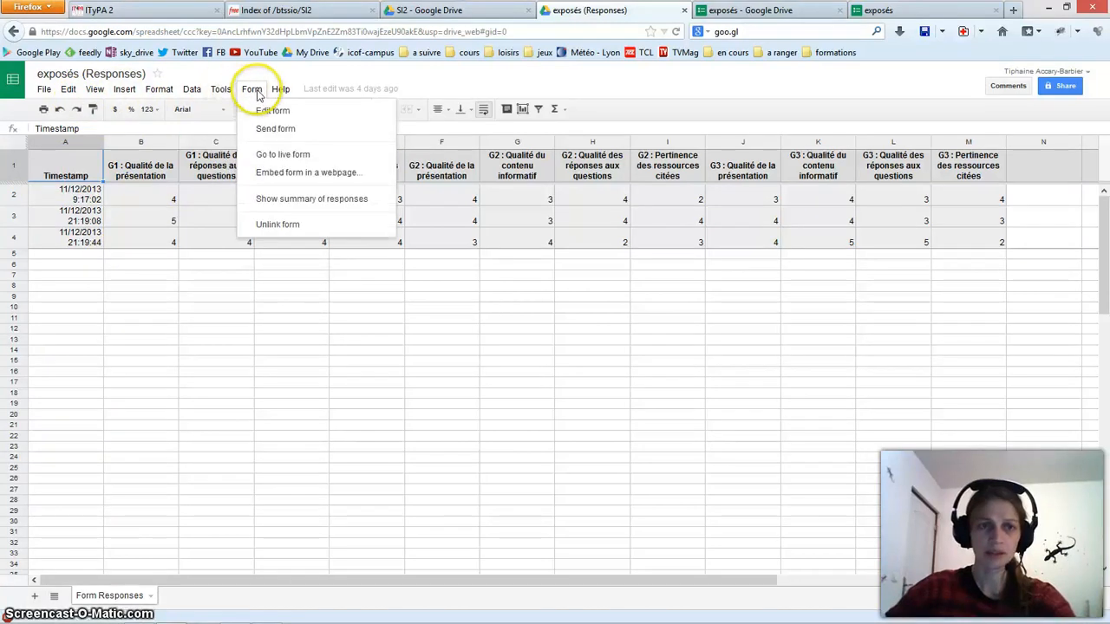
{"action": "left_click", "coordinate": [290, 208]}
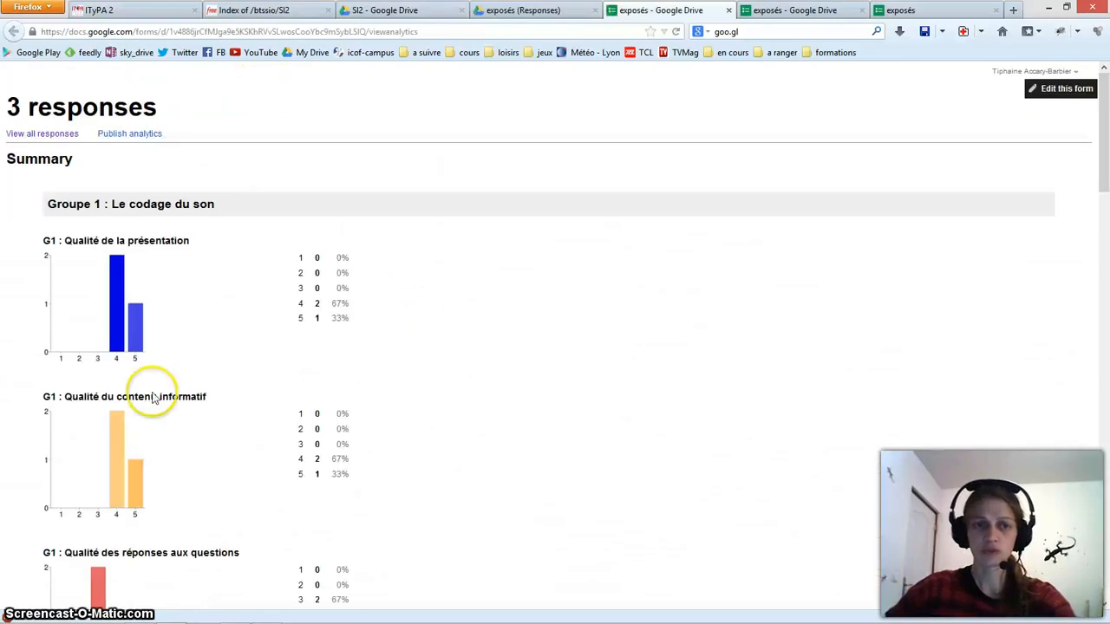
{"action": "scroll", "coordinate": [347, 396], "scroll_direction": "down", "scroll_amount": 5}
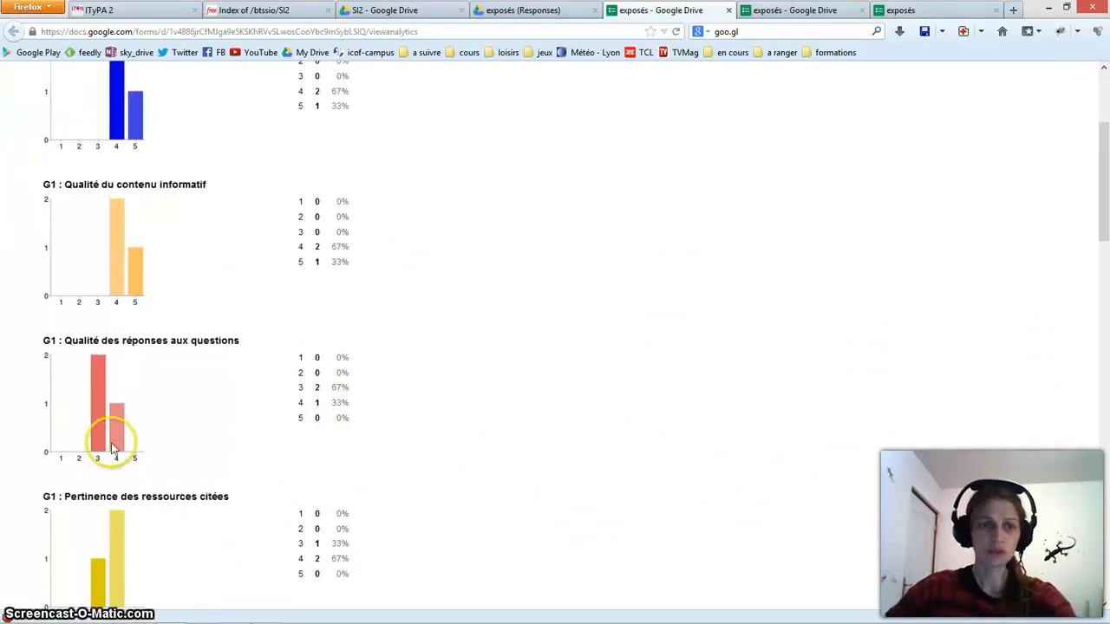
Step: Close the "exposés" summary, responses, editing and live form pages, keeping the SI2 Drive folder open
{"action": "left_click", "coordinate": [730, 10]}
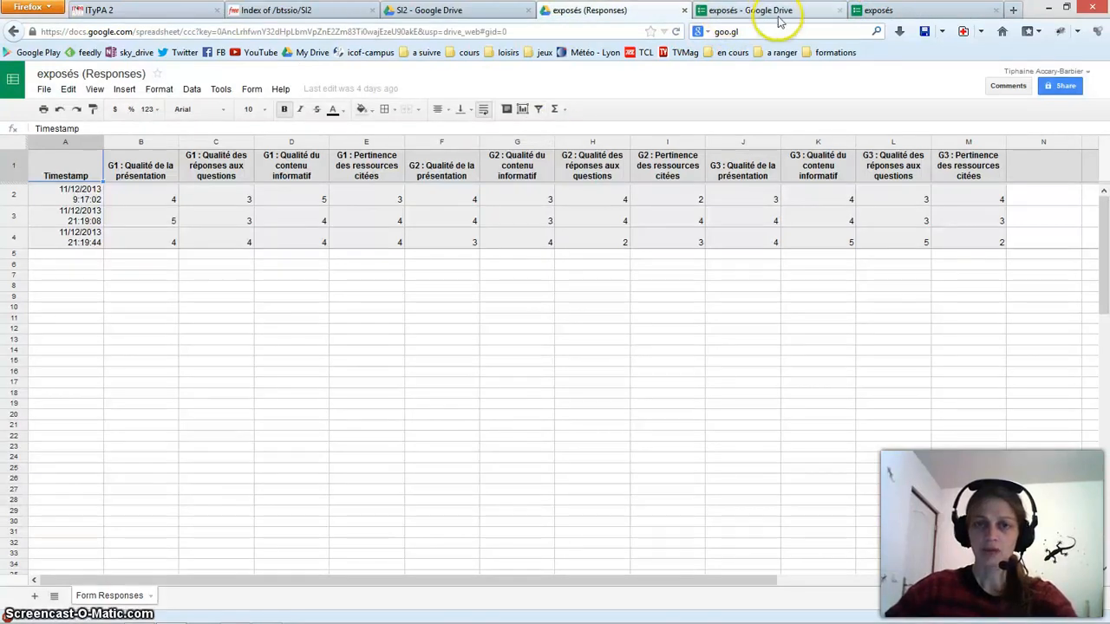
{"action": "left_click", "coordinate": [683, 11]}
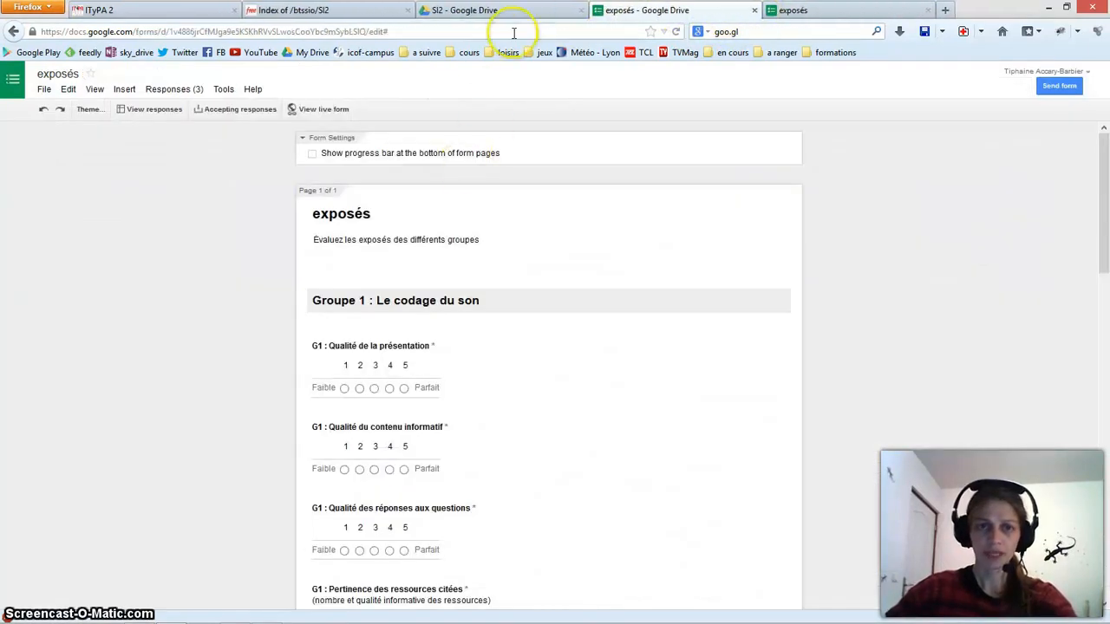
{"action": "left_click", "coordinate": [753, 11]}
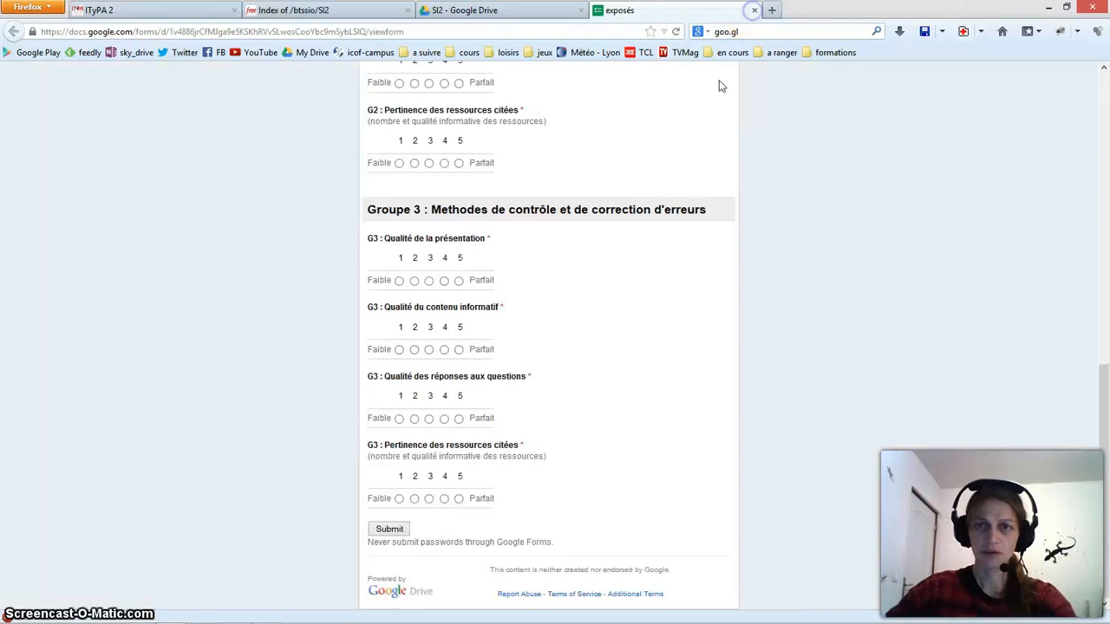
{"action": "left_click", "coordinate": [753, 11]}
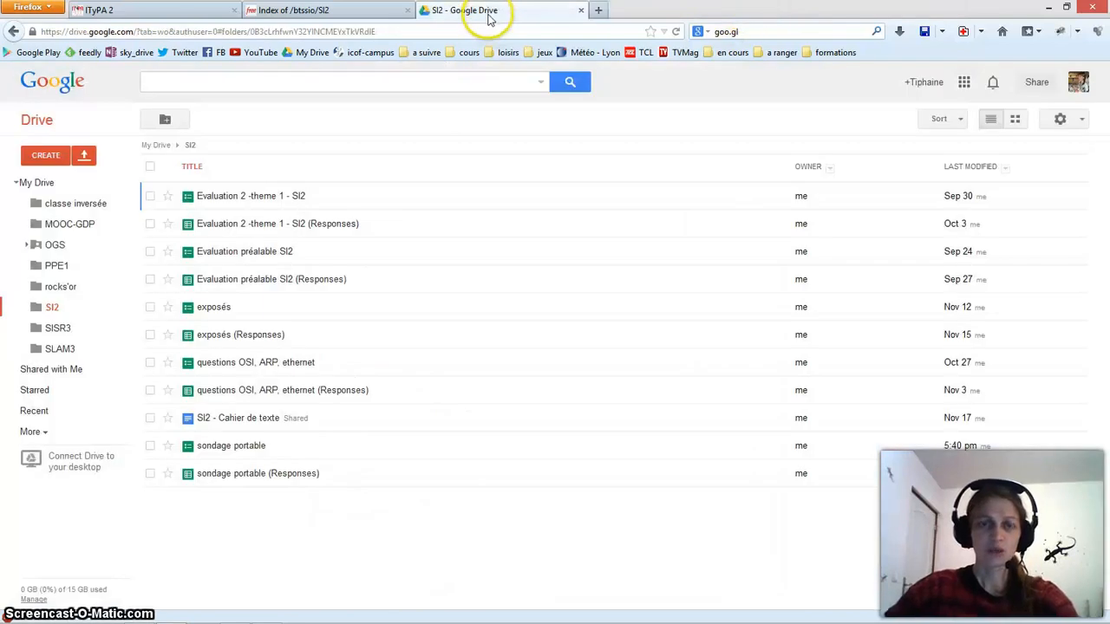
Step: Switch to the PowerPoint slideshow and advance to the "Mise en œuvre – fiche mémo" slide
{"action": "mouse_move", "coordinate": [171, 615]}
{"action": "left_click", "coordinate": [235, 614]}
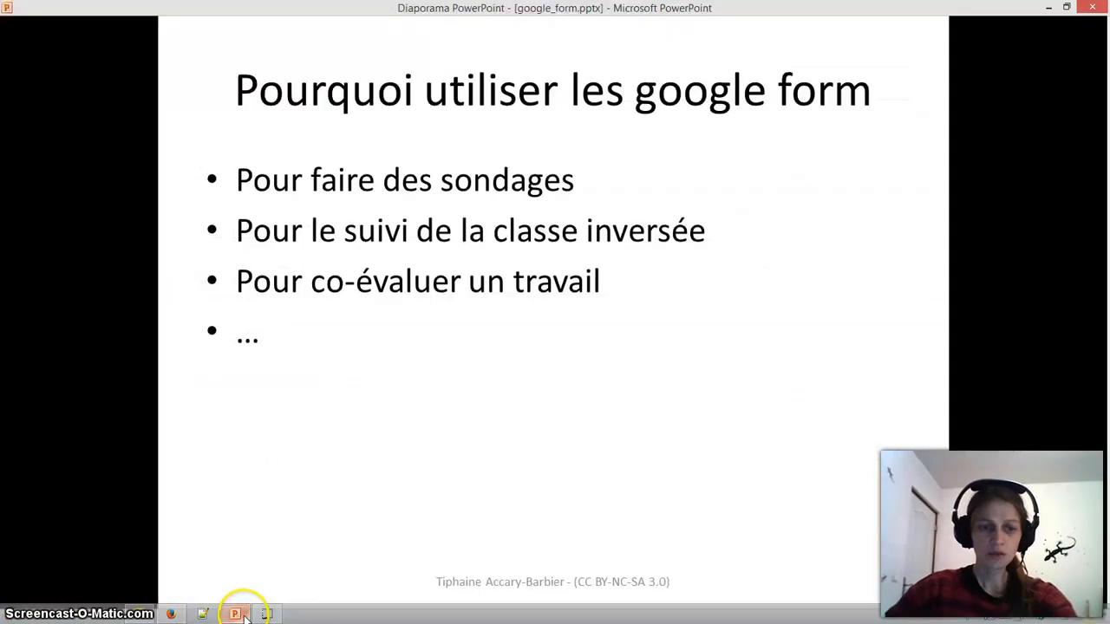
{"action": "left_click", "coordinate": [545, 345]}
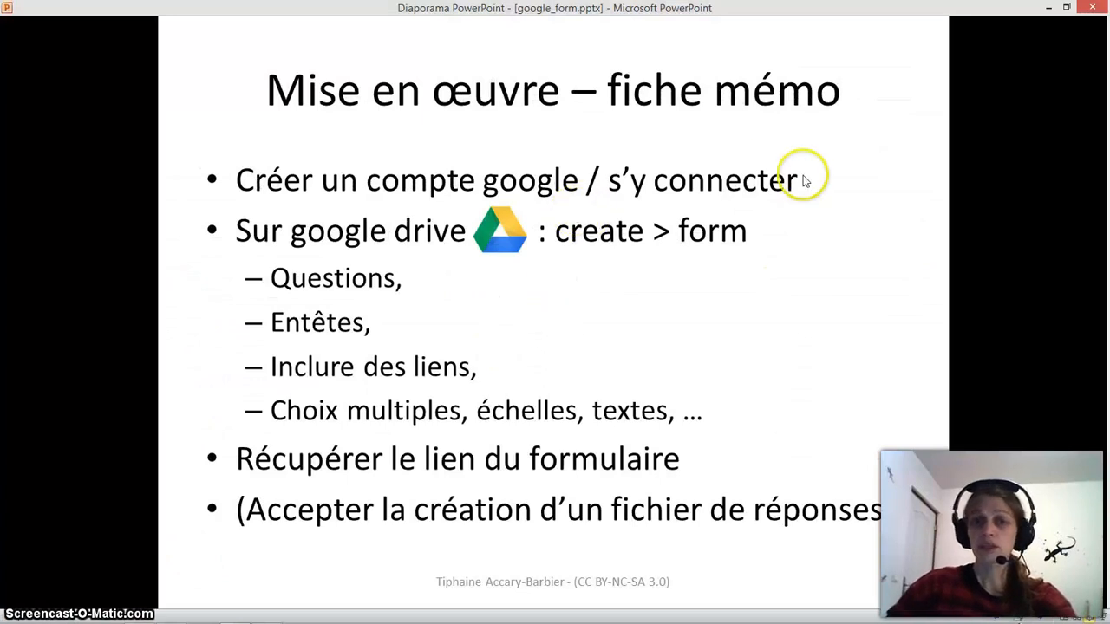
{"action": "mouse_move", "coordinate": [263, 613]}
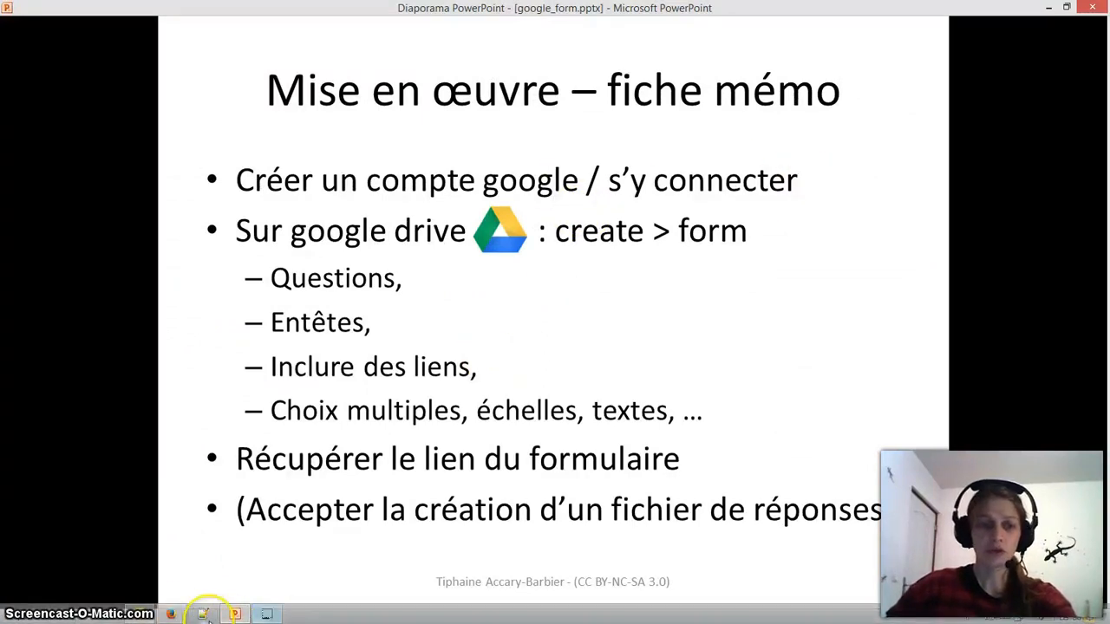
Step: Return to Firefox, sign out of the Google account, enter the browser's master password and sign in again with the saved account password
{"action": "left_click", "coordinate": [170, 614]}
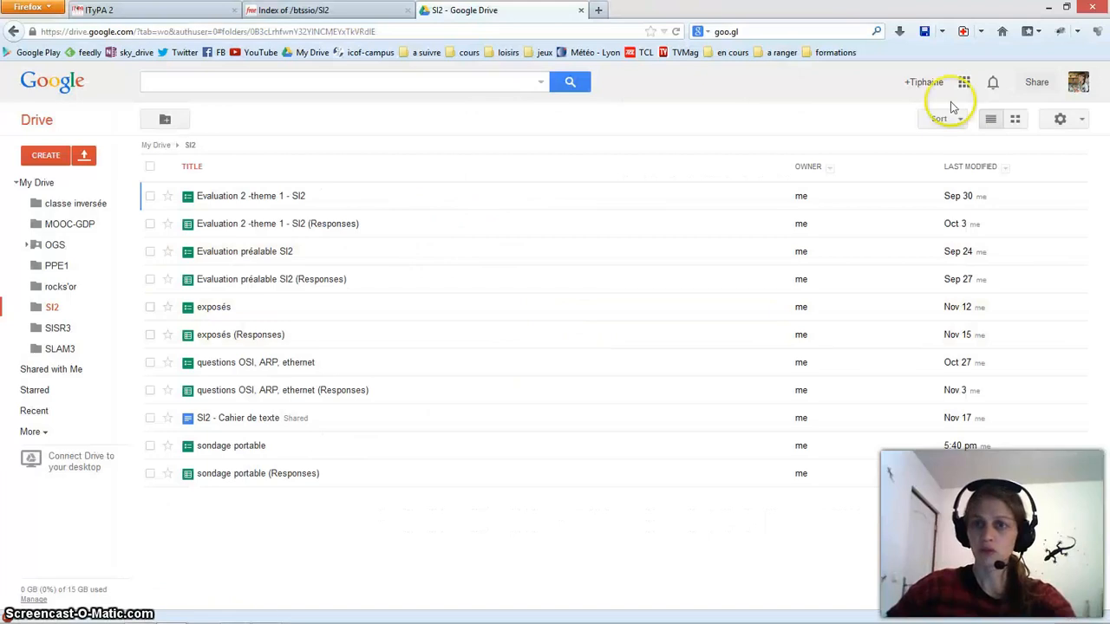
{"action": "left_click", "coordinate": [1079, 87]}
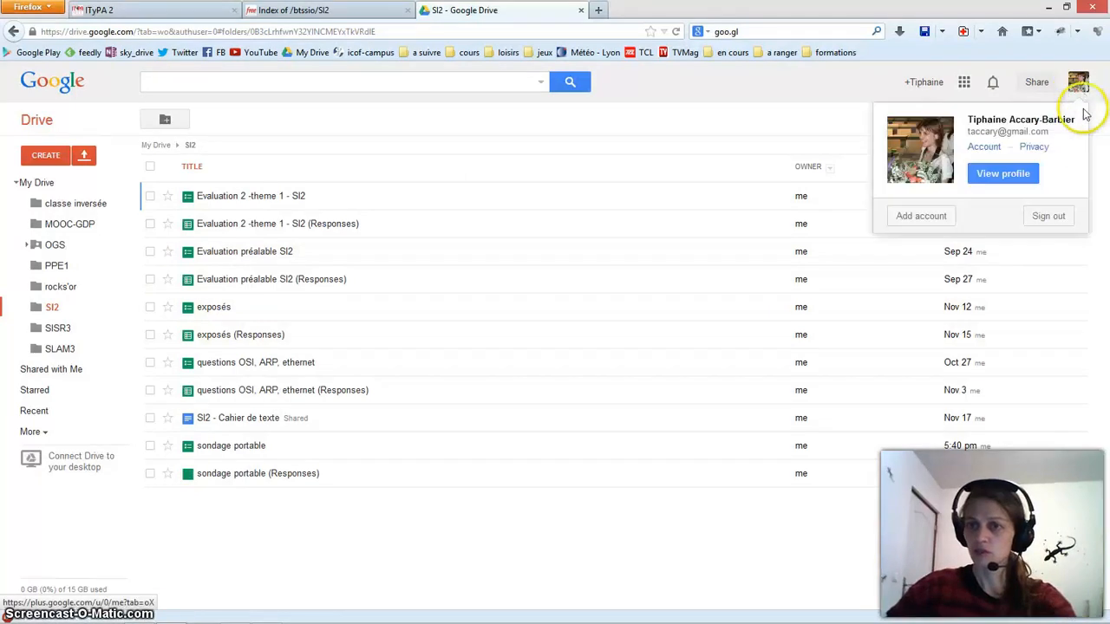
{"action": "left_click", "coordinate": [1060, 216]}
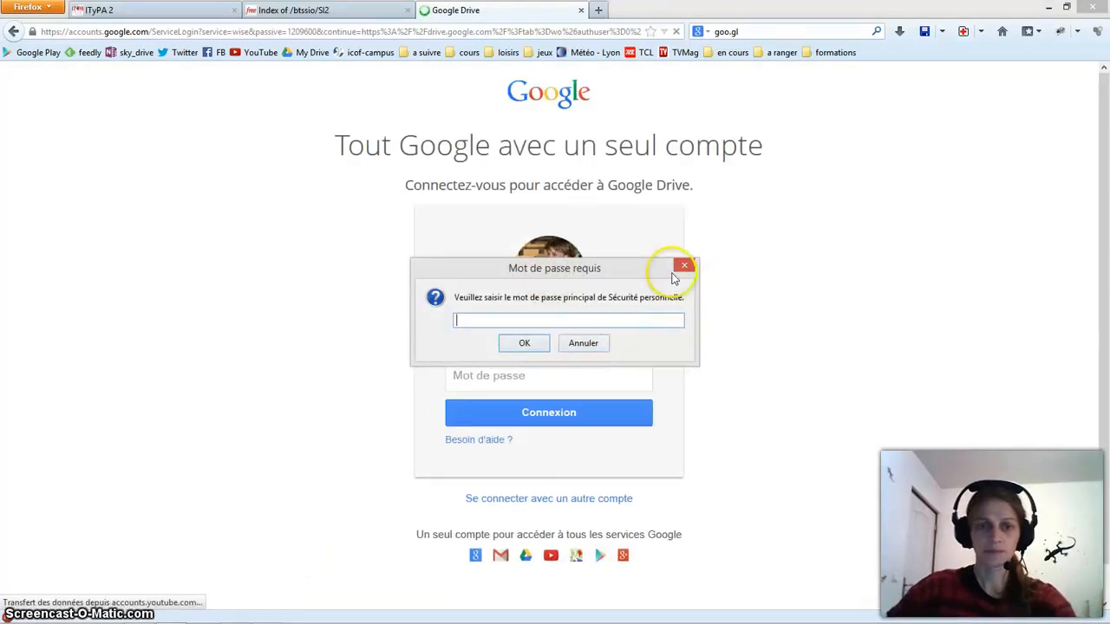
{"action": "type", "text": "••"}
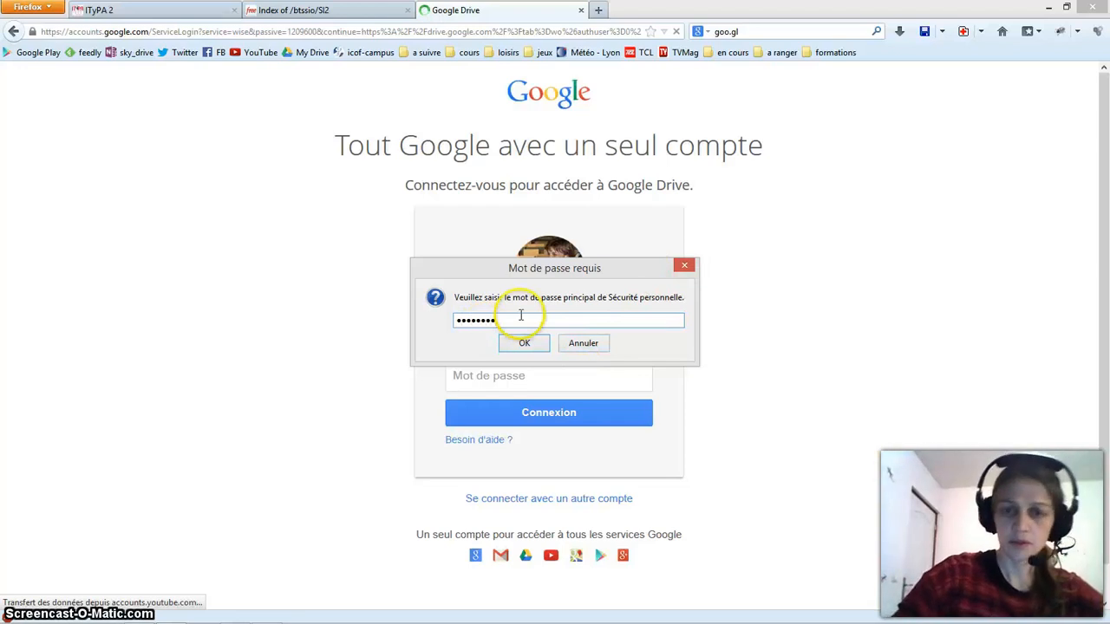
{"action": "key", "text": "Return"}
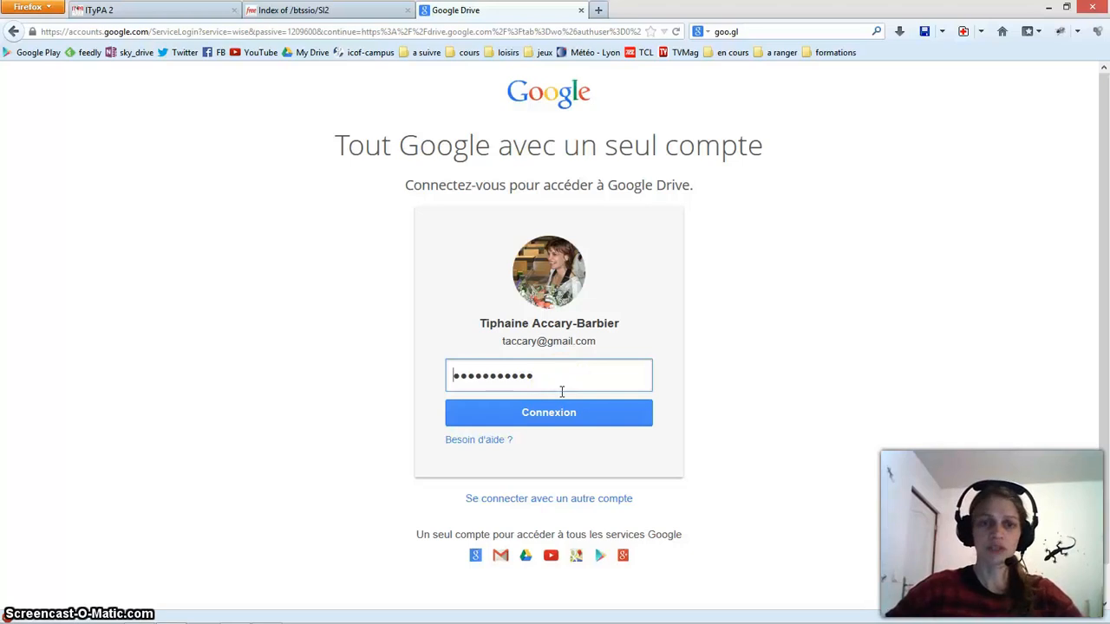
{"action": "left_click", "coordinate": [532, 414]}
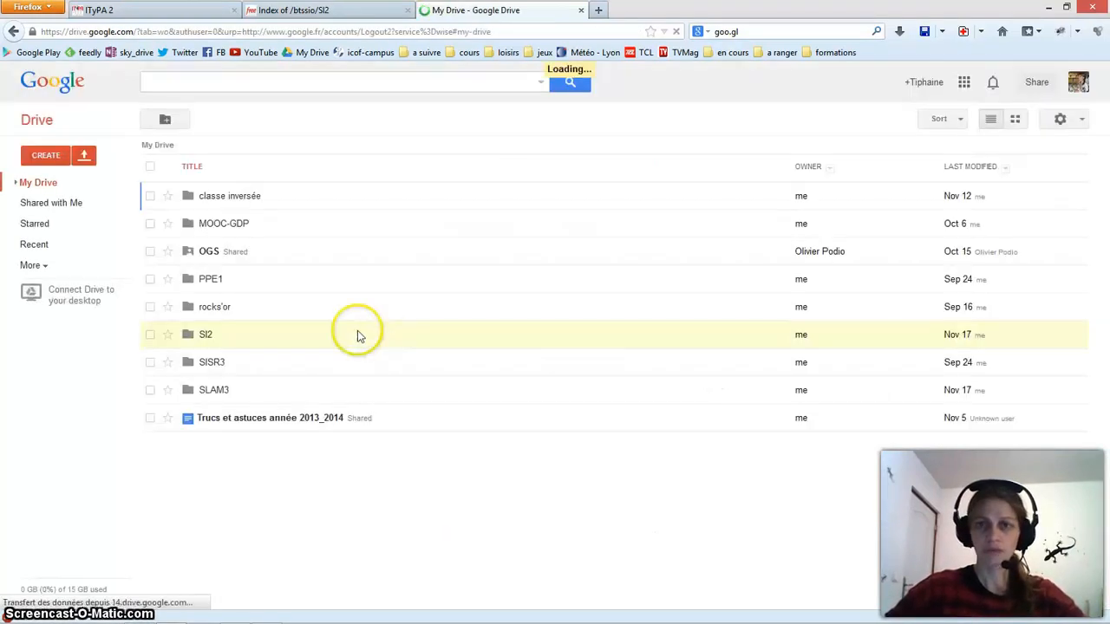
Step: Go to Drive from the Google apps list, look at the file types that can be created and open the "classe inversée" folder
{"action": "left_click", "coordinate": [964, 83]}
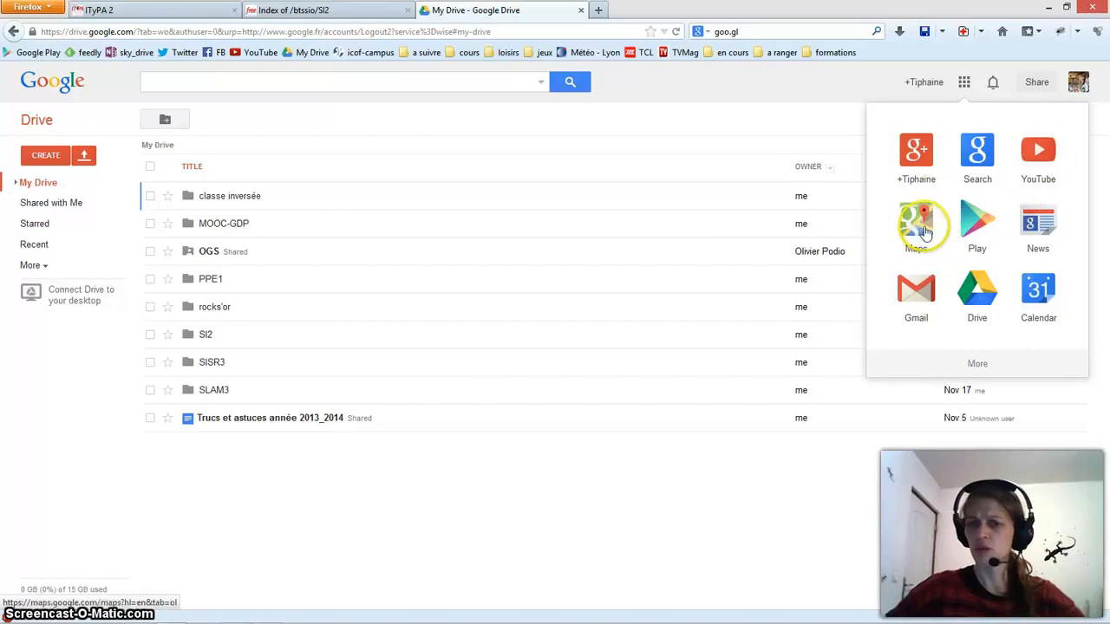
{"action": "left_click", "coordinate": [978, 293]}
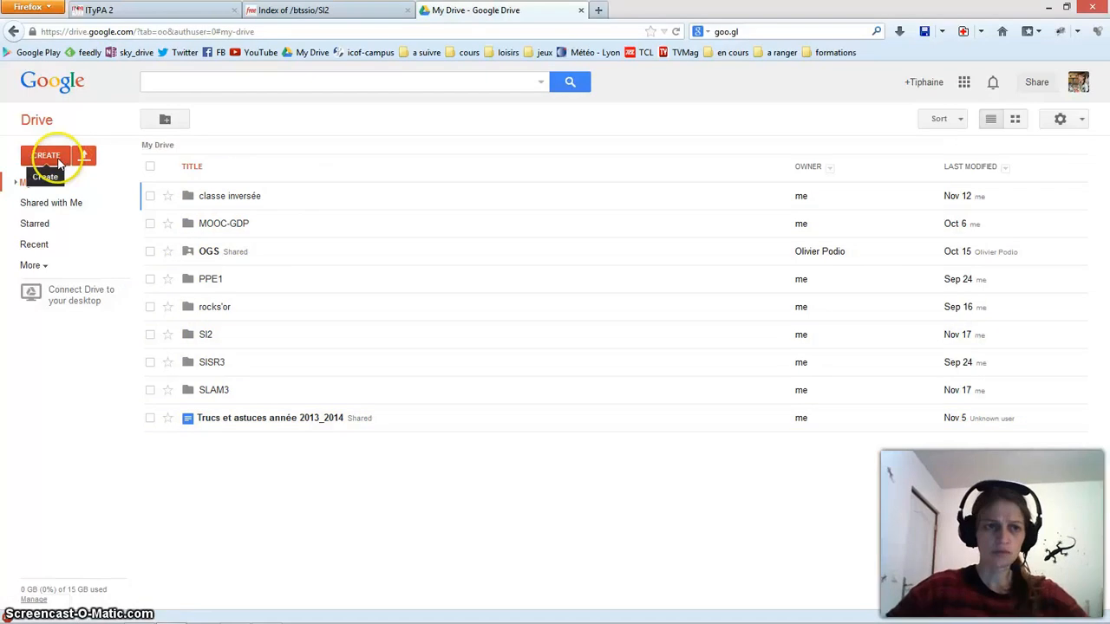
{"action": "left_click", "coordinate": [52, 156]}
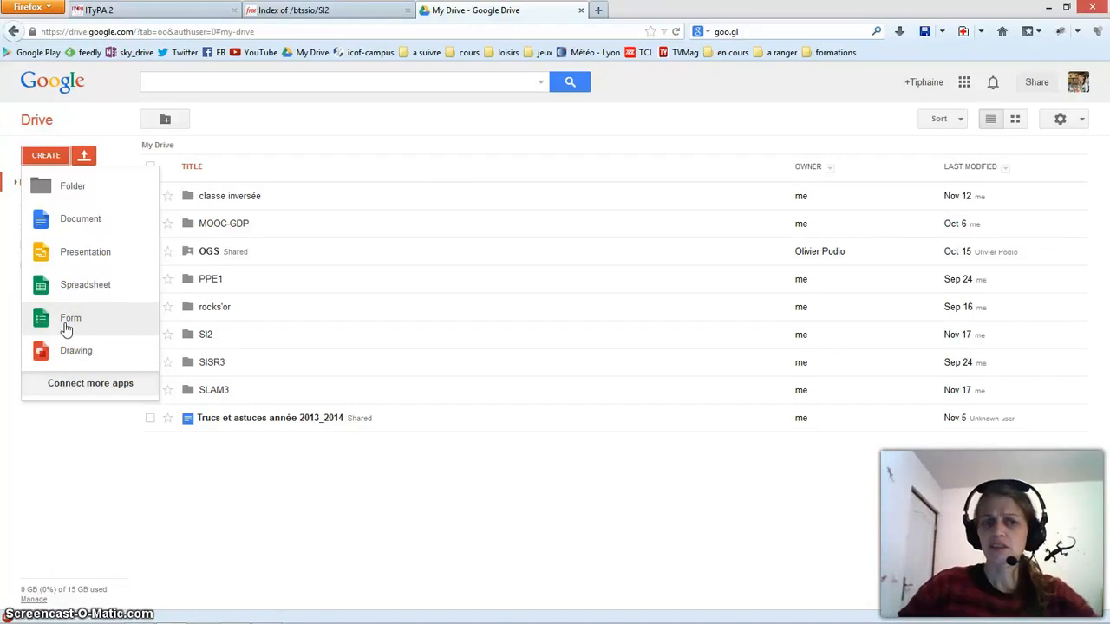
{"action": "left_click", "coordinate": [224, 198]}
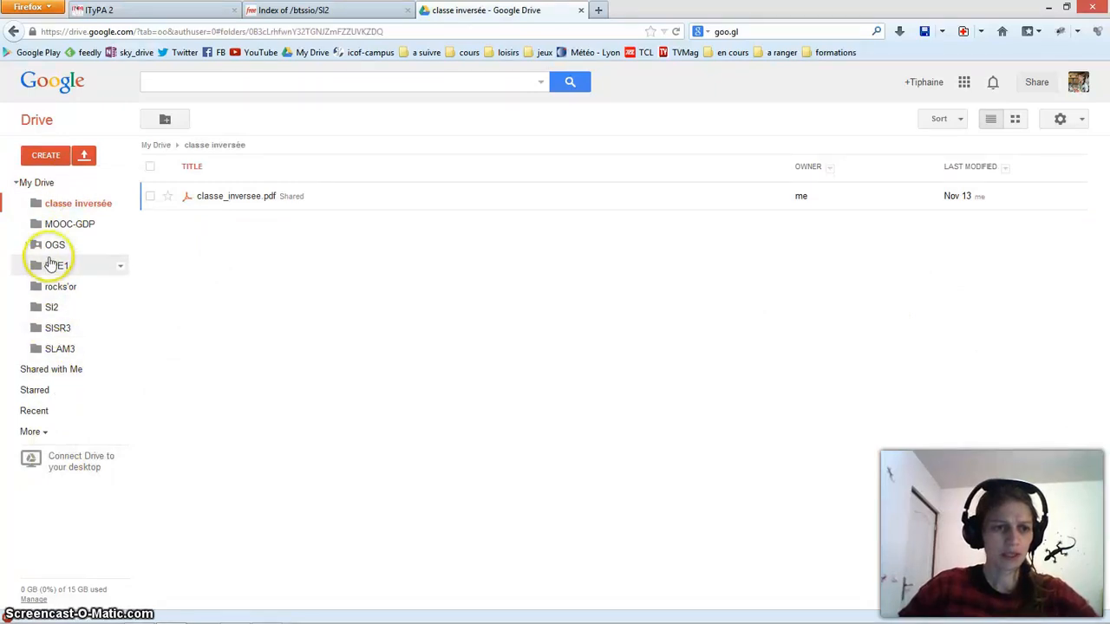
Step: Create a new form in the "classe inversée" folder and choose the Cookies theme for it
{"action": "left_click", "coordinate": [50, 156]}
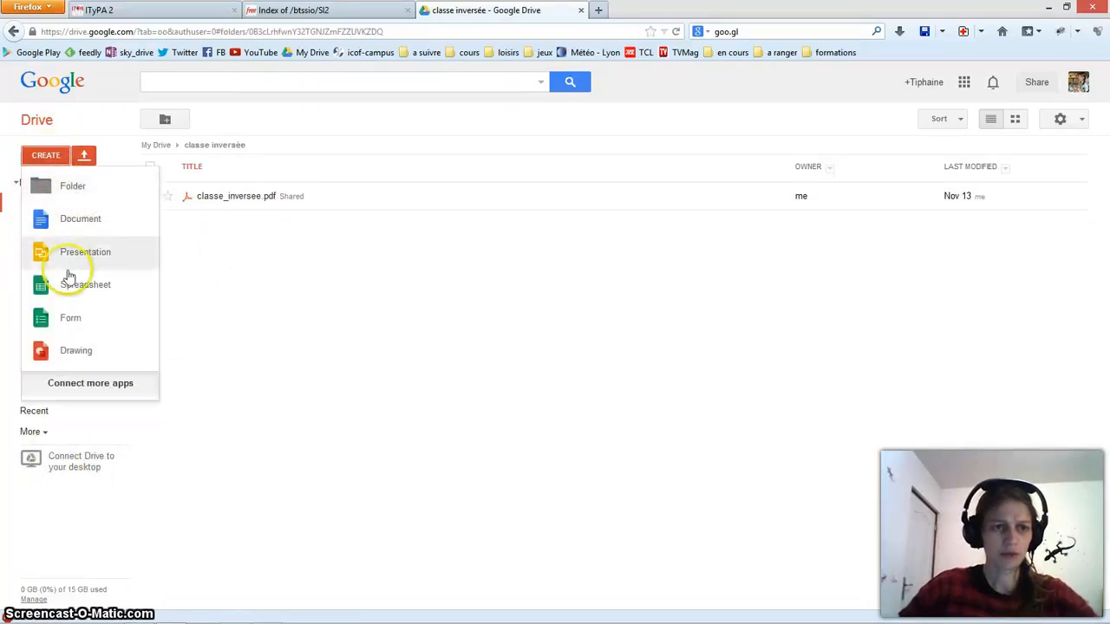
{"action": "left_click", "coordinate": [69, 318]}
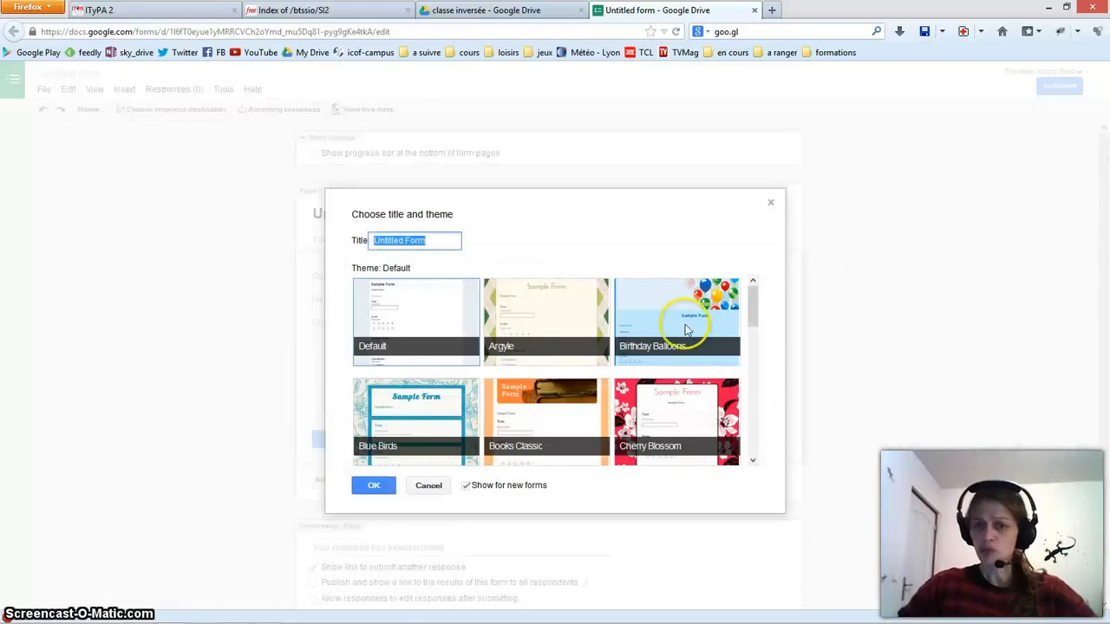
{"action": "left_click_drag", "start_coordinate": [754, 314], "coordinate": [750, 360]}
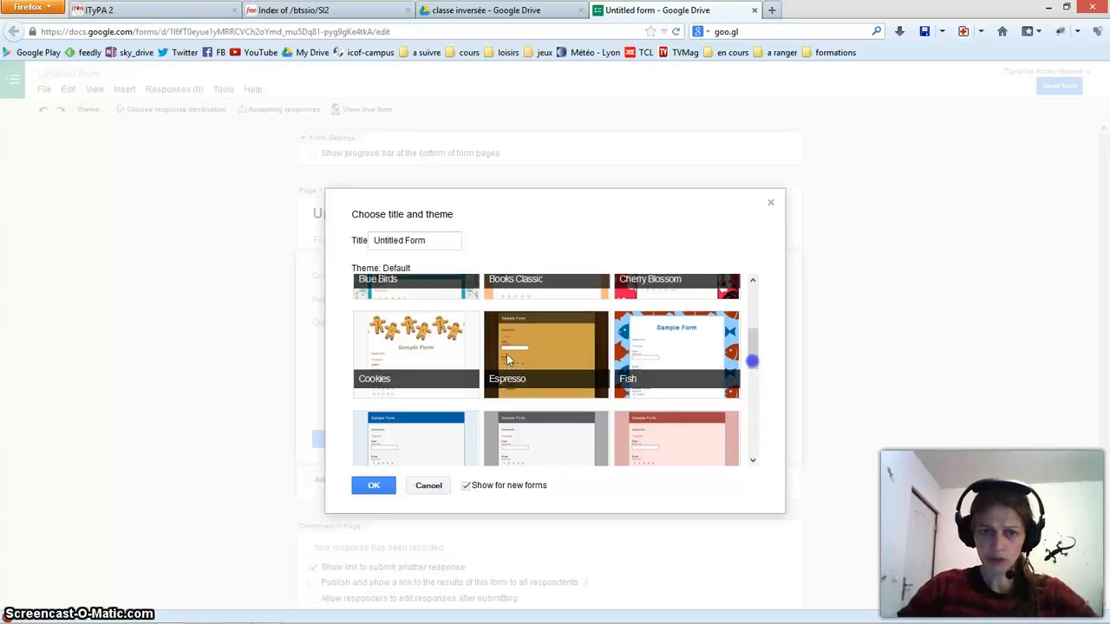
{"action": "left_click", "coordinate": [420, 341]}
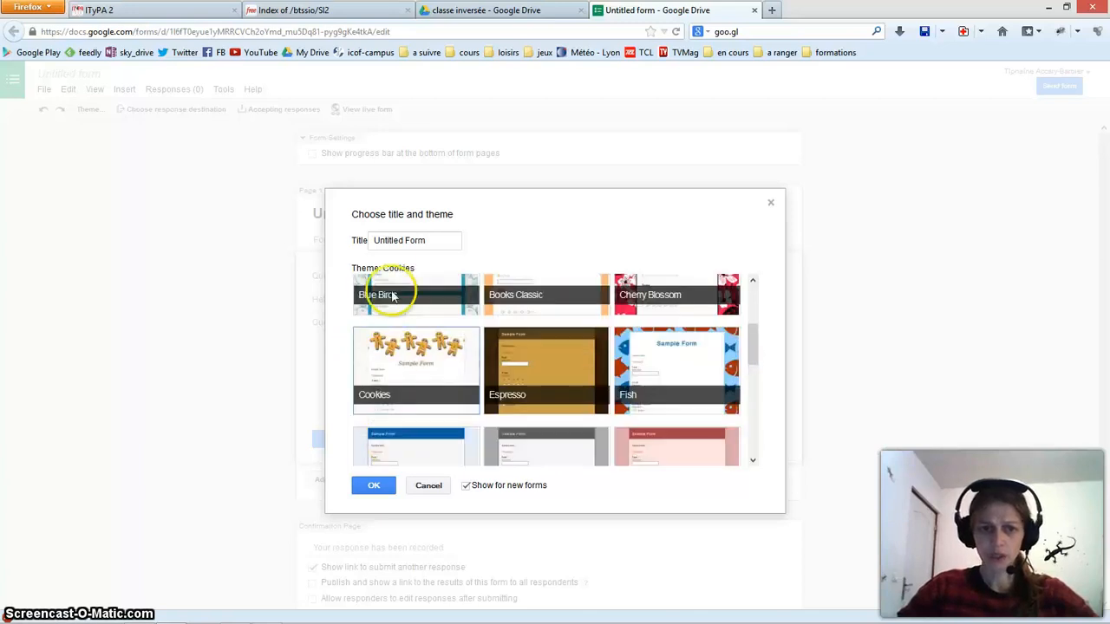
Step: Title the new form "test video", and look at the rename option without changing the name
{"action": "triple_click", "coordinate": [434, 242]}
{"action": "left_click_drag", "start_coordinate": [448, 239], "coordinate": [309, 238]}
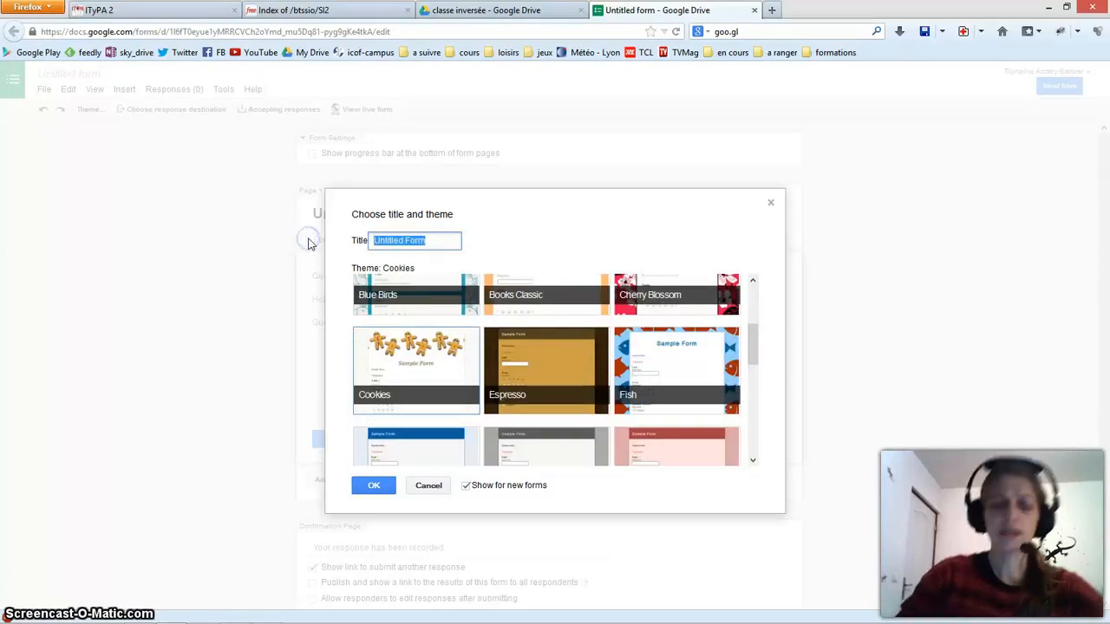
{"action": "key", "text": "BackSpace"}
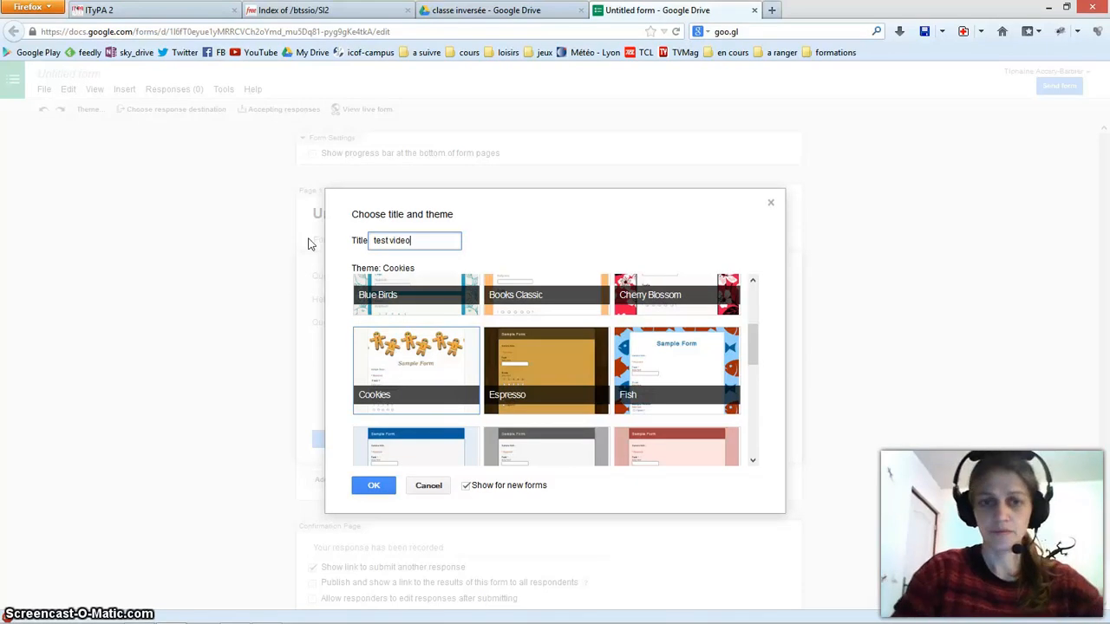
{"action": "left_click", "coordinate": [374, 485]}
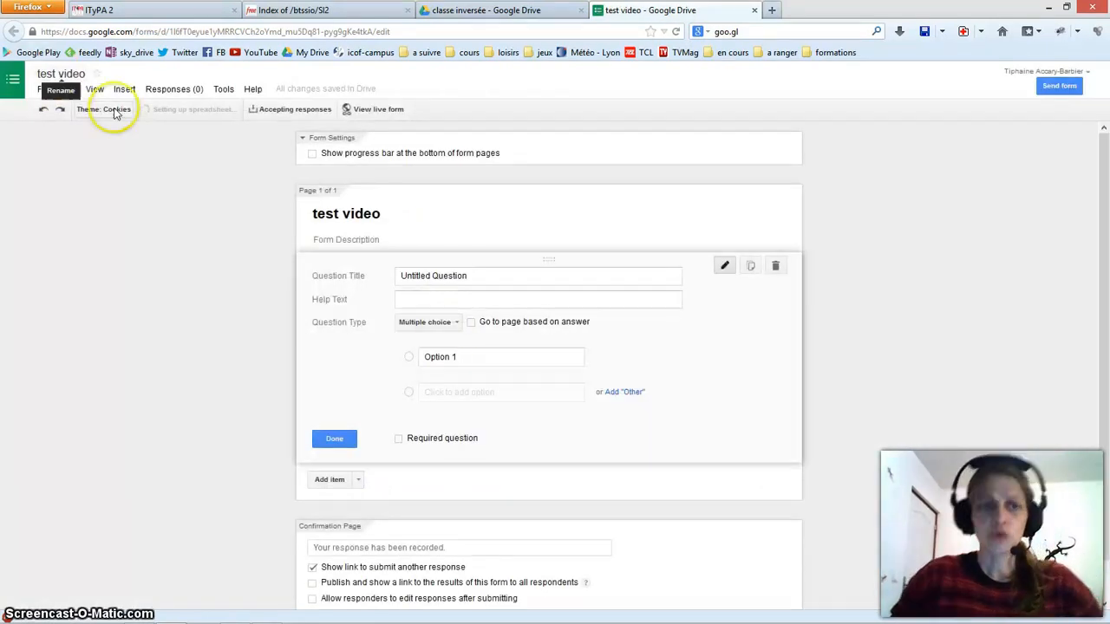
{"action": "left_click", "coordinate": [68, 74]}
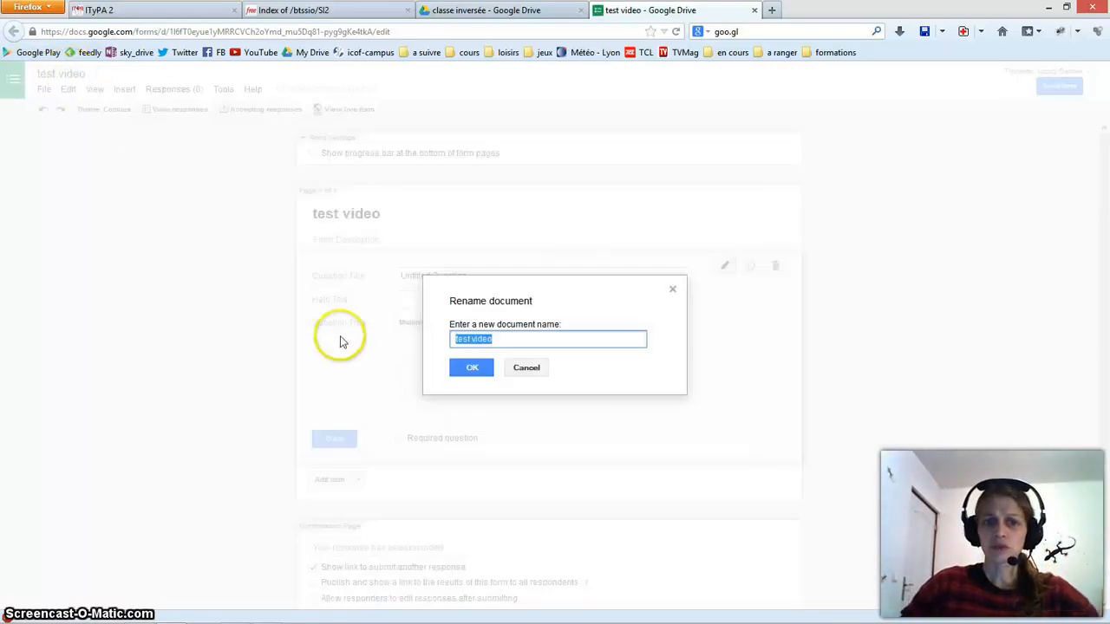
{"action": "left_click", "coordinate": [526, 368]}
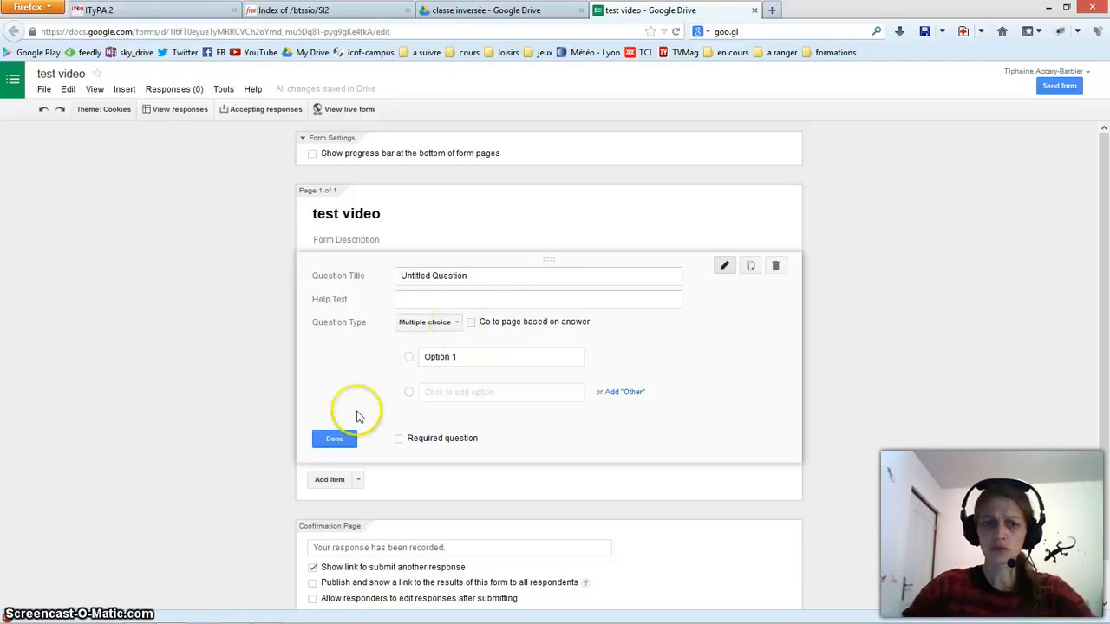
Step: Define the first question as a Text question titled "Votre nom" with the help text "sous la forme Nom Prénom"
{"action": "left_click", "coordinate": [492, 276]}
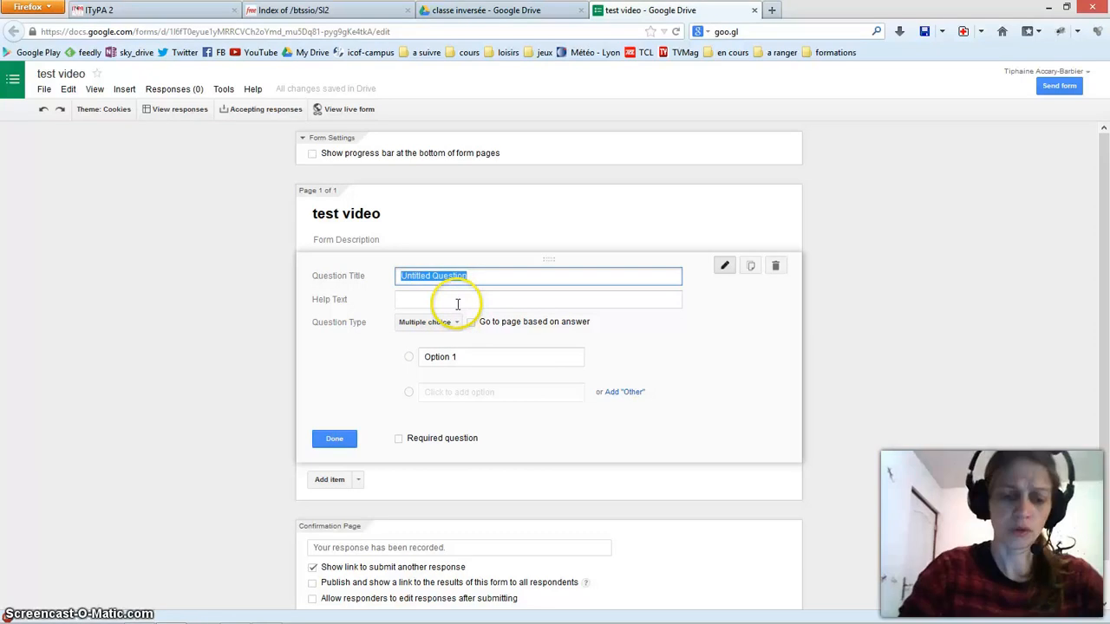
{"action": "type", "text": "Votre nom"}
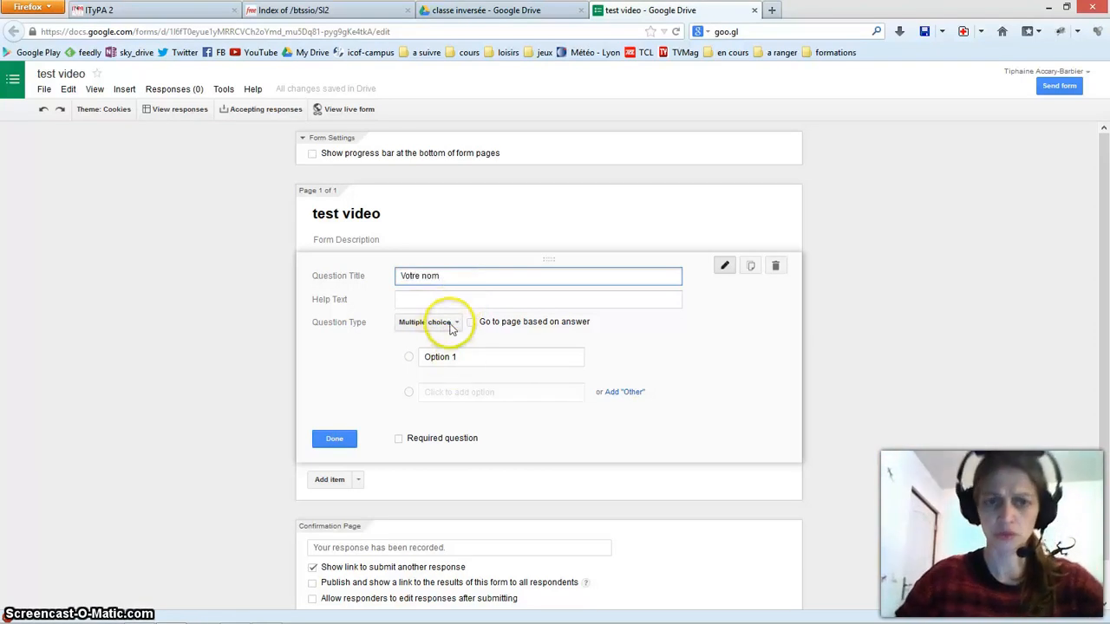
{"action": "left_click", "coordinate": [455, 322]}
{"action": "left_click", "coordinate": [462, 346]}
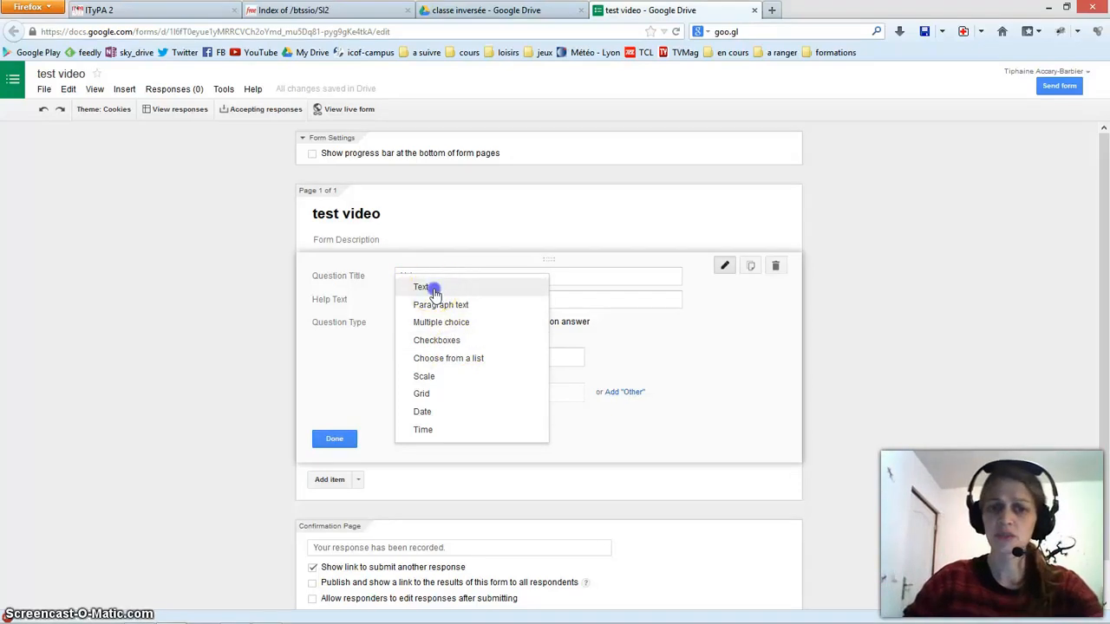
{"action": "left_click", "coordinate": [427, 288]}
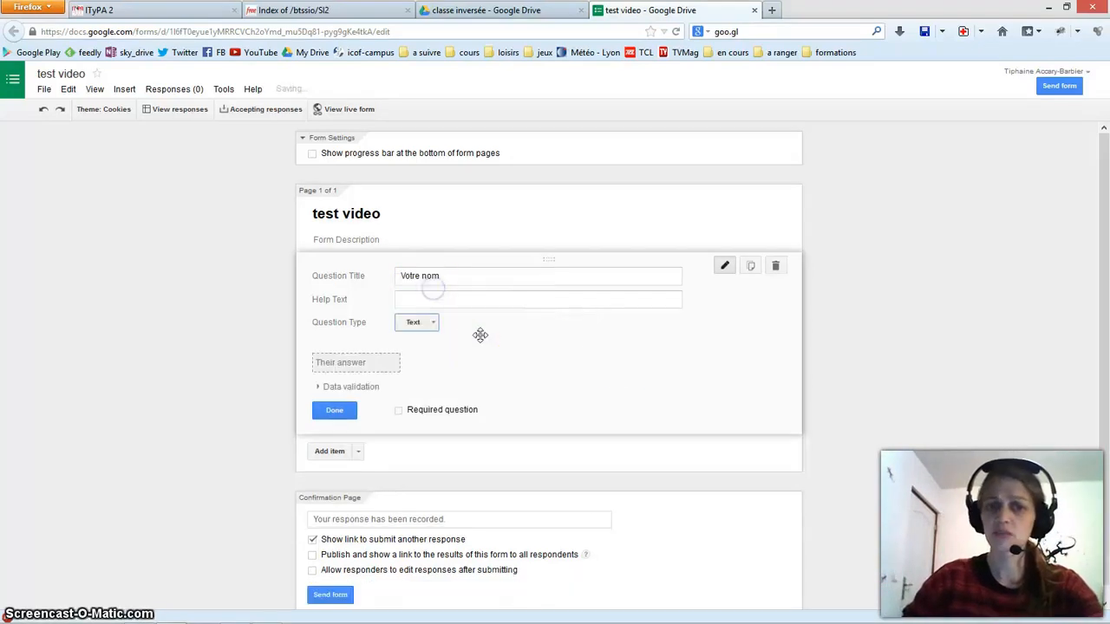
{"action": "left_click", "coordinate": [417, 299]}
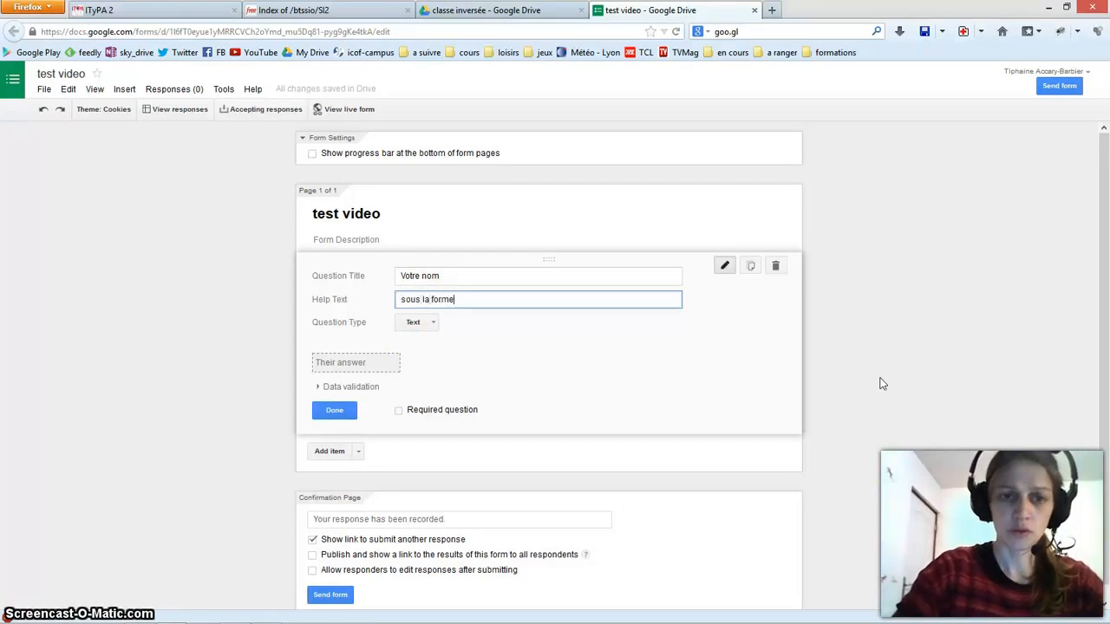
{"action": "type", "text": "sous la forme Nom Prénom"}
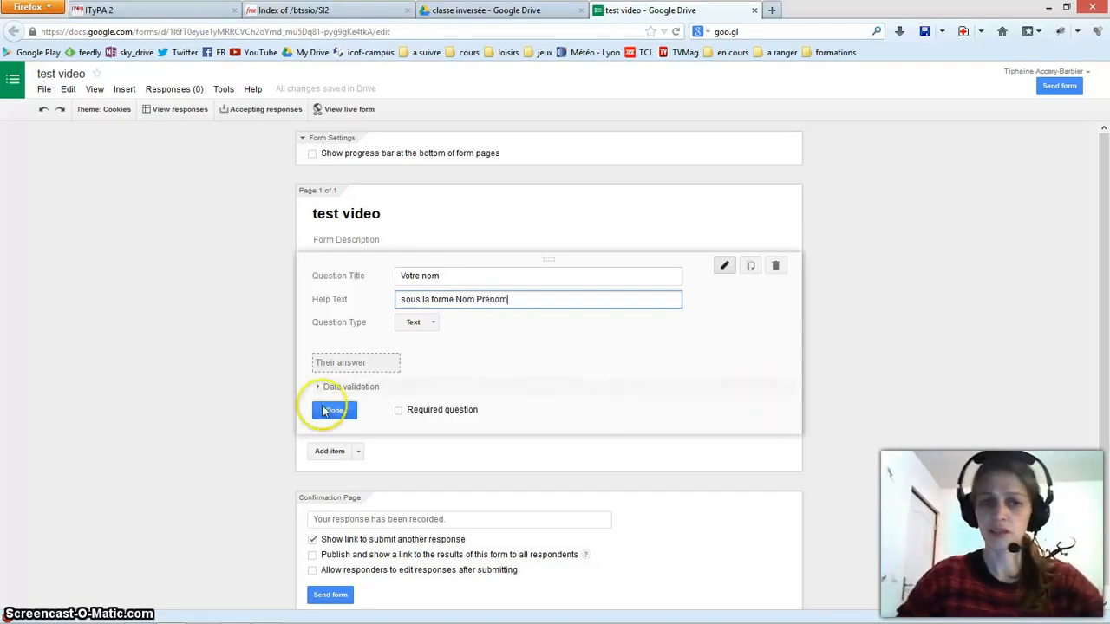
{"action": "left_click", "coordinate": [334, 413]}
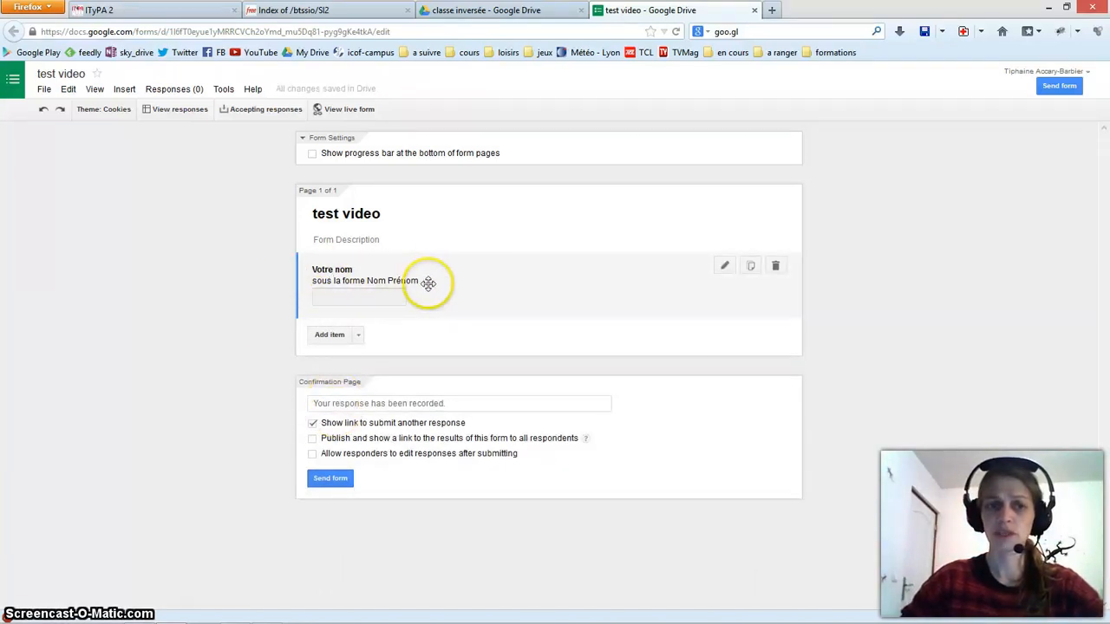
Step: Add a section header "questions préalables" with the description "Pour mieux vous connaitre" and move it above the "Votre nom" question
{"action": "left_click", "coordinate": [359, 337]}
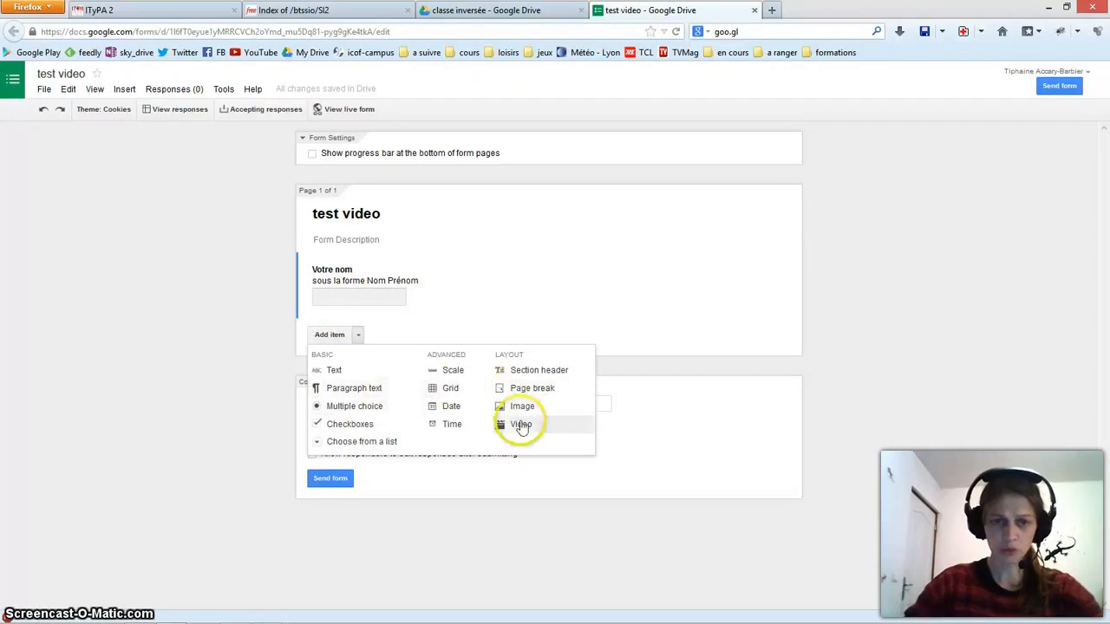
{"action": "left_click", "coordinate": [538, 370]}
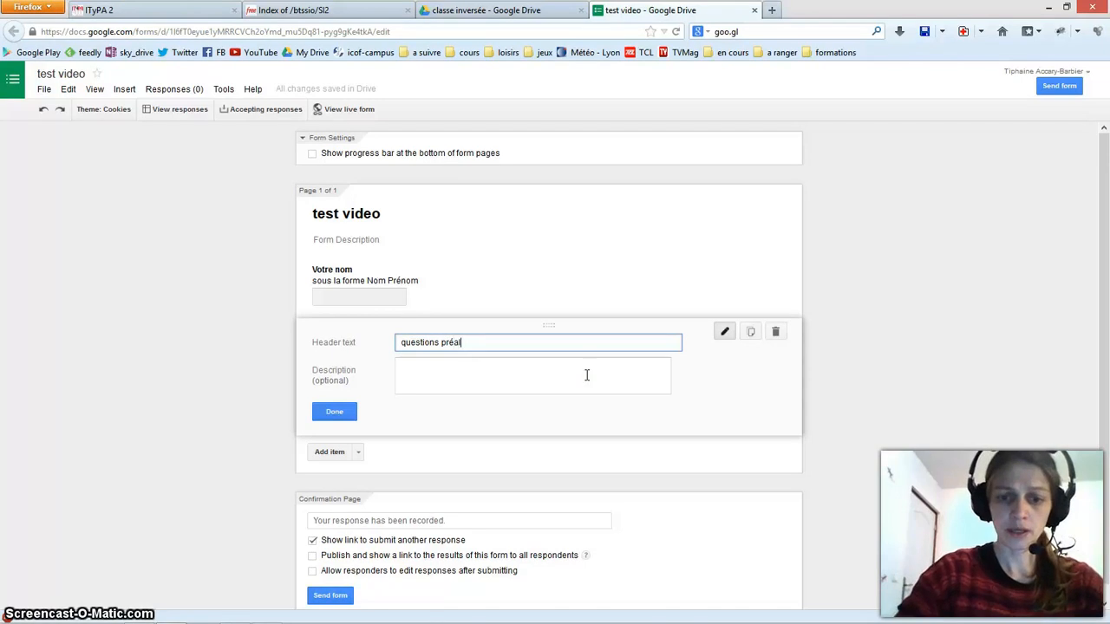
{"action": "left_click", "coordinate": [463, 396]}
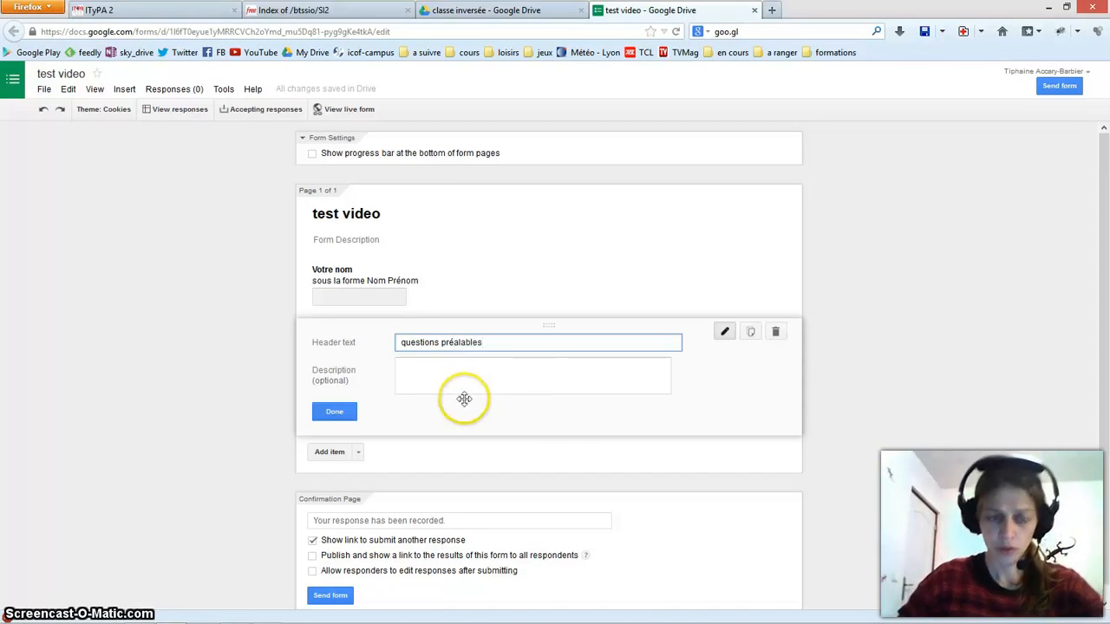
{"action": "left_click", "coordinate": [464, 383]}
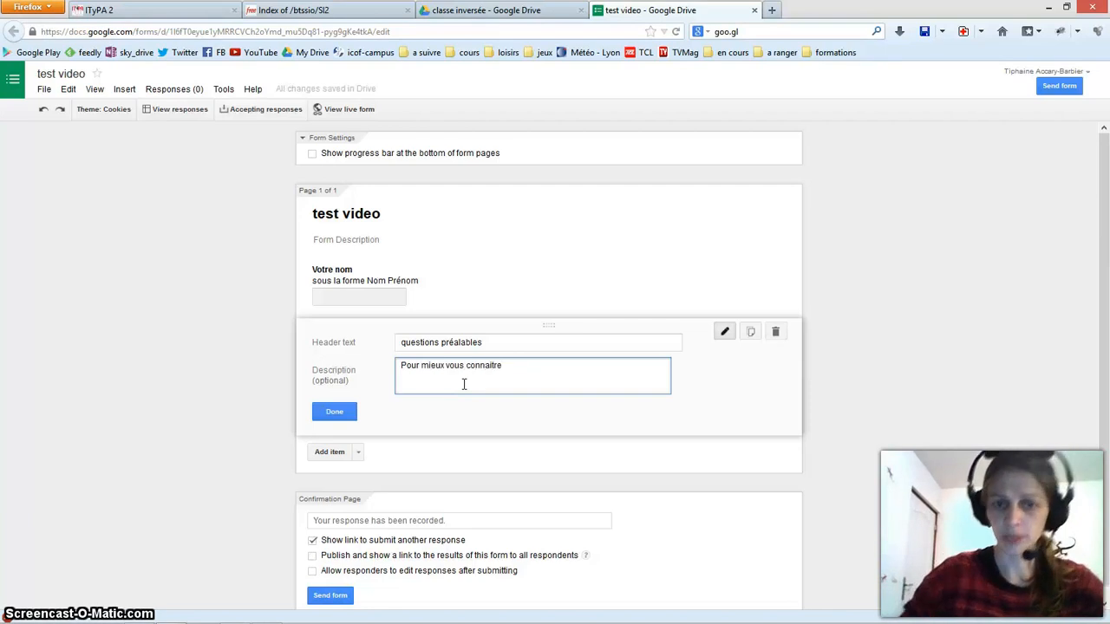
{"action": "left_click", "coordinate": [338, 411]}
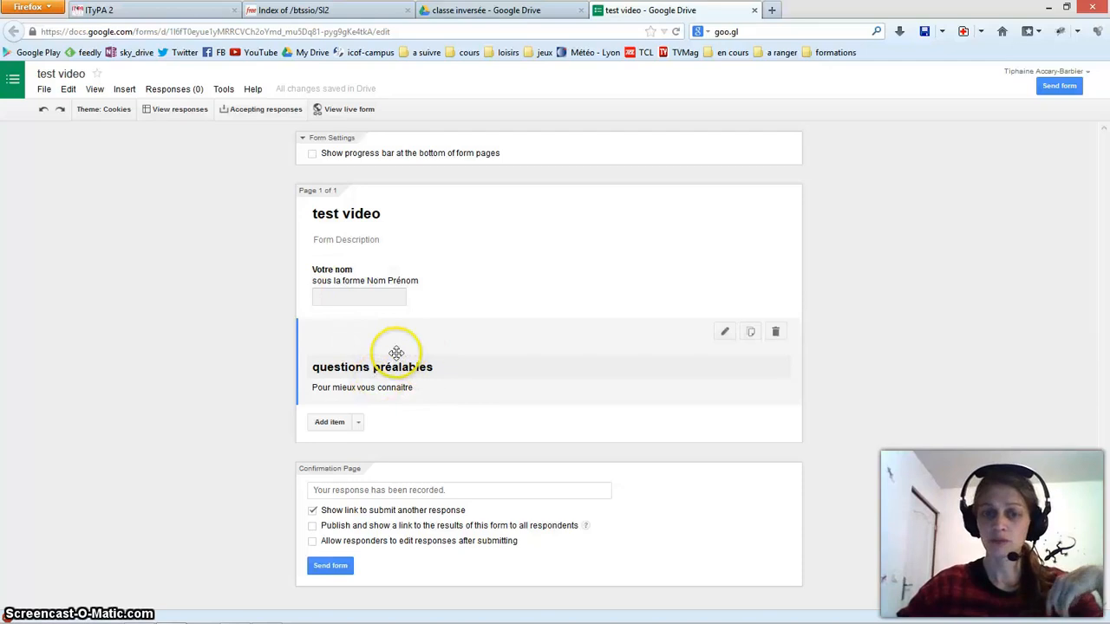
{"action": "left_click_drag", "start_coordinate": [394, 353], "coordinate": [400, 233]}
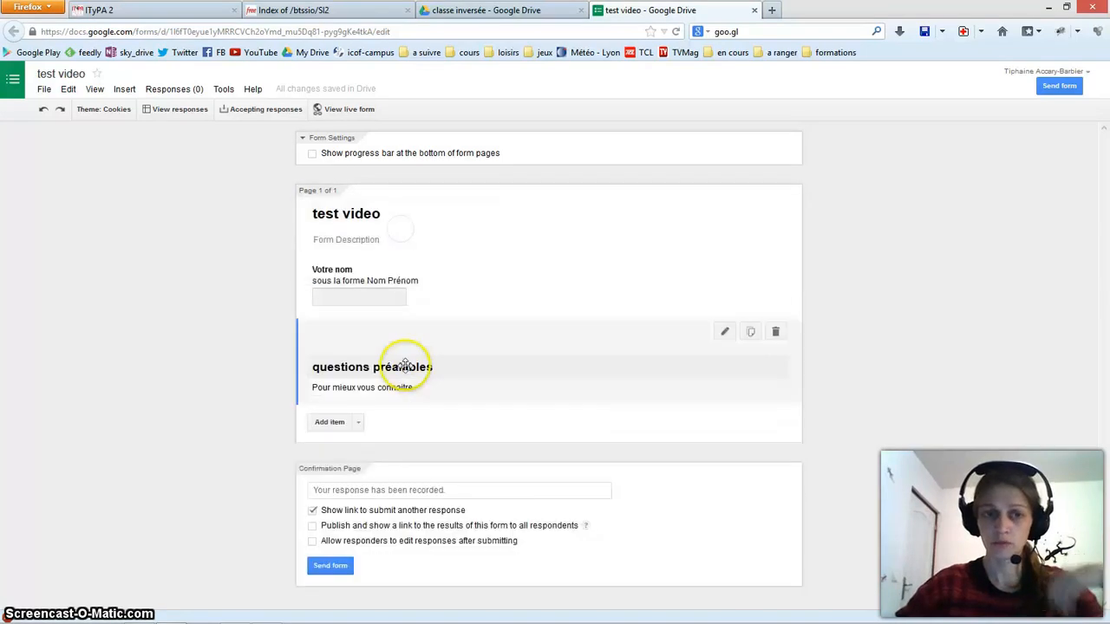
{"action": "left_click_drag", "start_coordinate": [371, 369], "coordinate": [346, 275]}
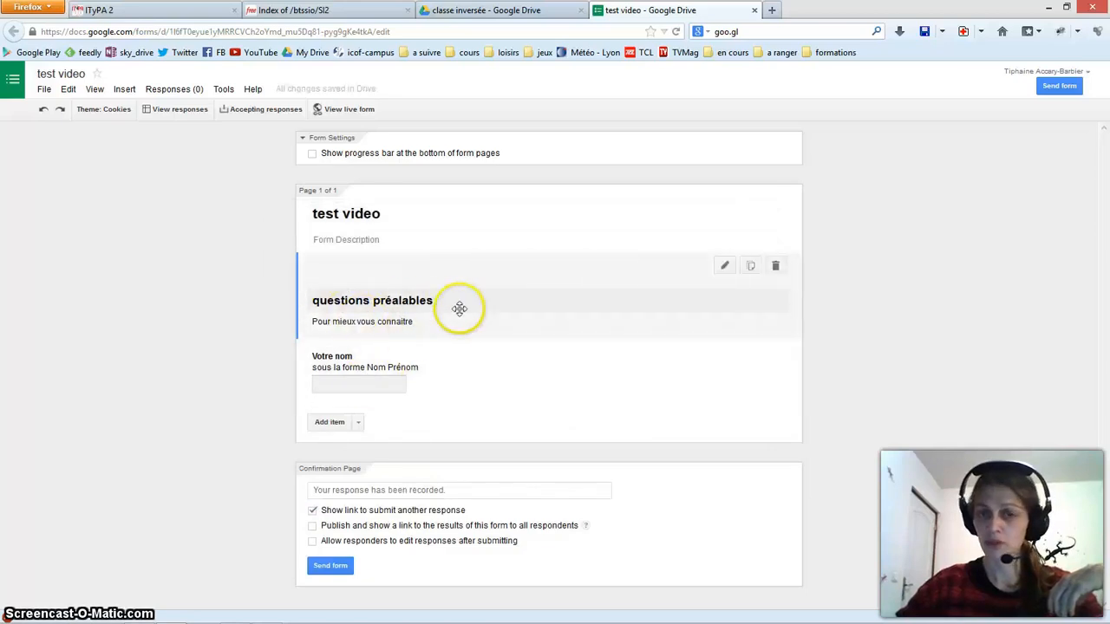
Step: Add a Checkboxes question titled "Etes-vous enseignant" after the "Votre nom" question
{"action": "left_click", "coordinate": [358, 423]}
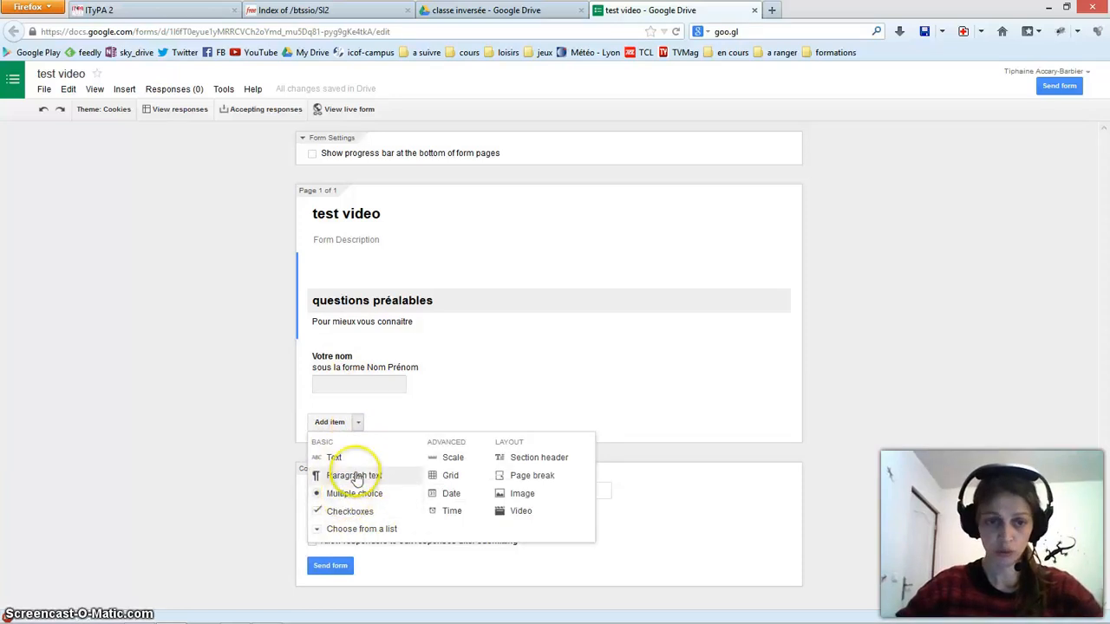
{"action": "left_click", "coordinate": [350, 513]}
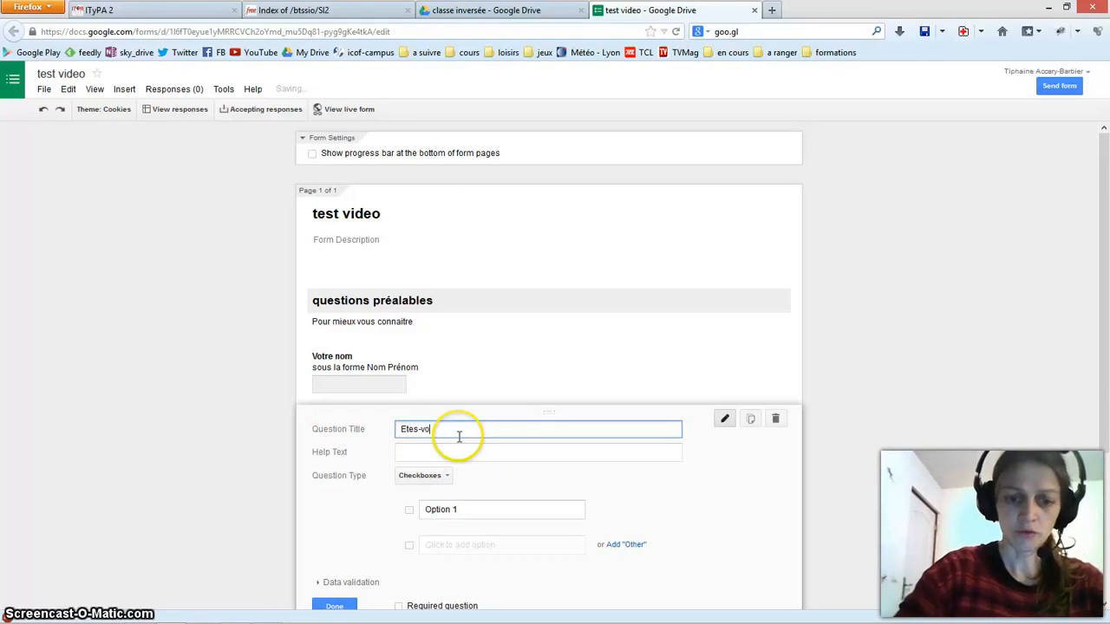
{"action": "type", "text": "Etes-vous enseignan"}
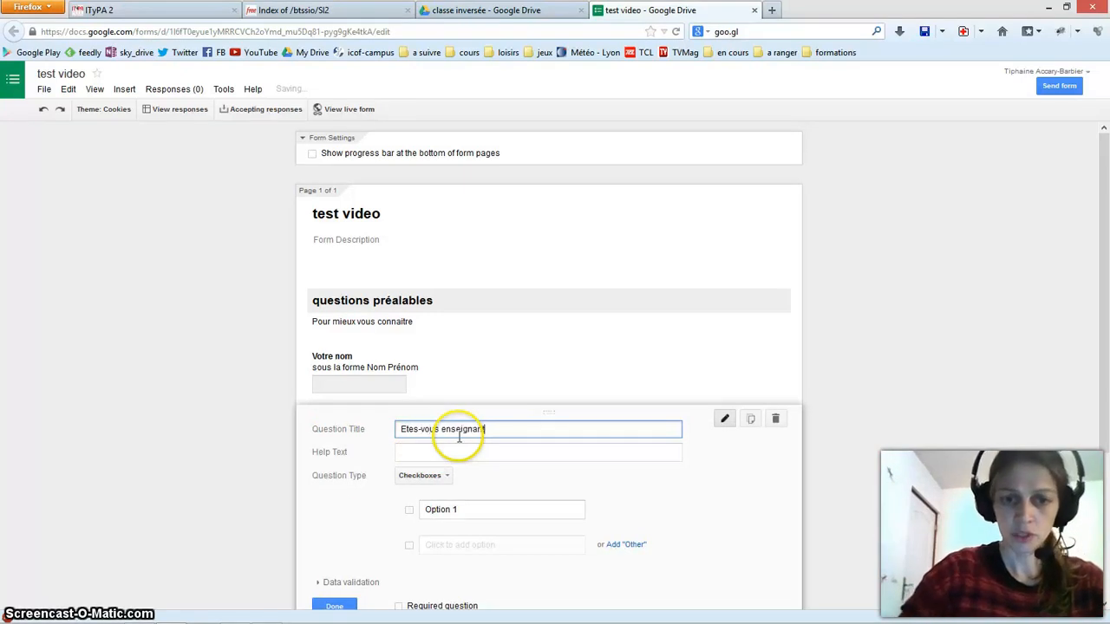
{"action": "type", "text": "t"}
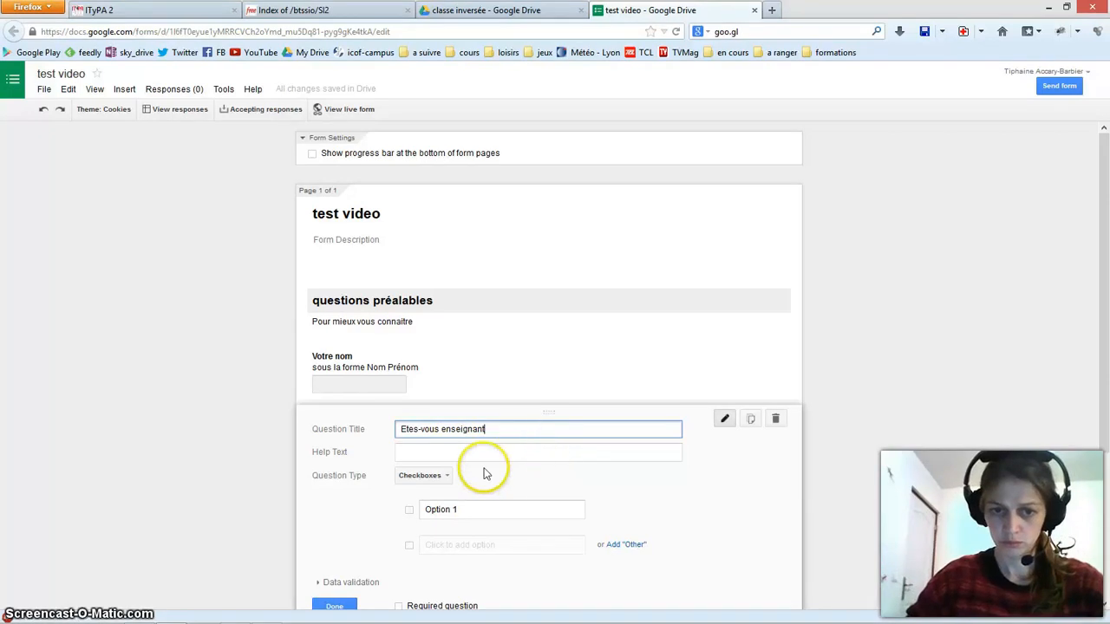
Step: Give the "Etes-vous enseignant" question the two answer options "oui" and "non"
{"action": "left_click", "coordinate": [477, 509]}
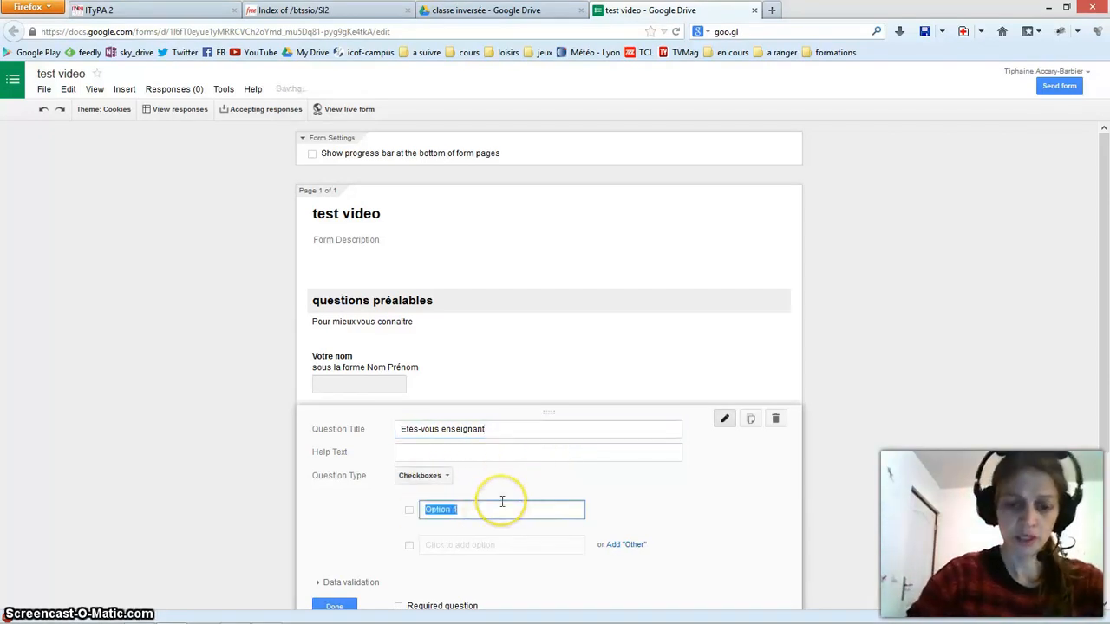
{"action": "type", "text": "oui"}
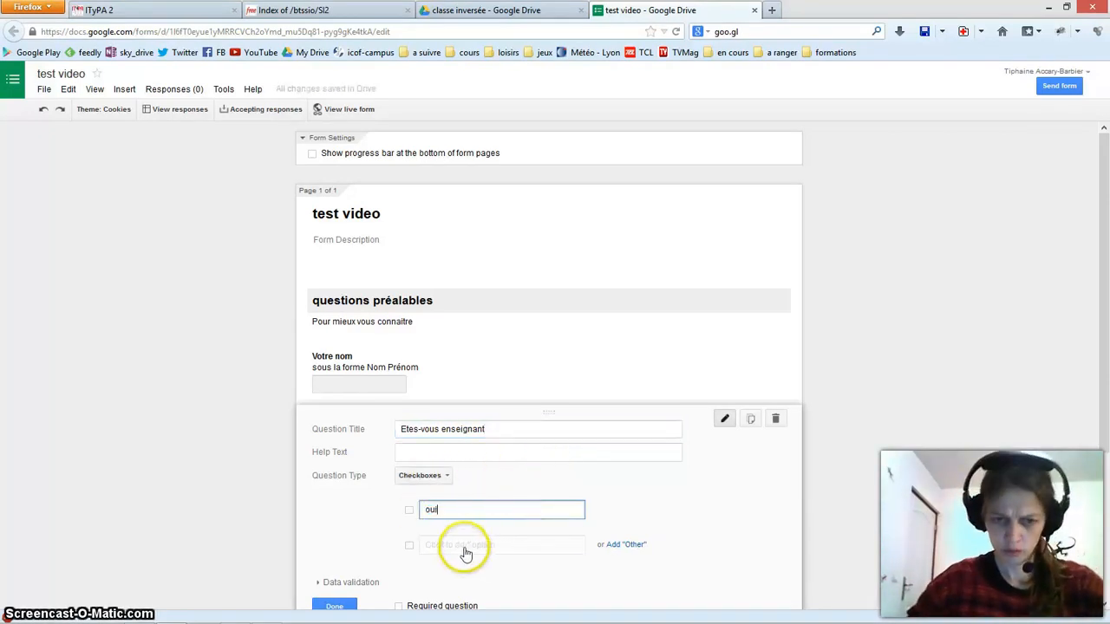
{"action": "left_click", "coordinate": [463, 546]}
{"action": "key", "text": "BackSpace"}
{"action": "key", "text": "BackSpace"}
{"action": "key", "text": "BackSpace"}
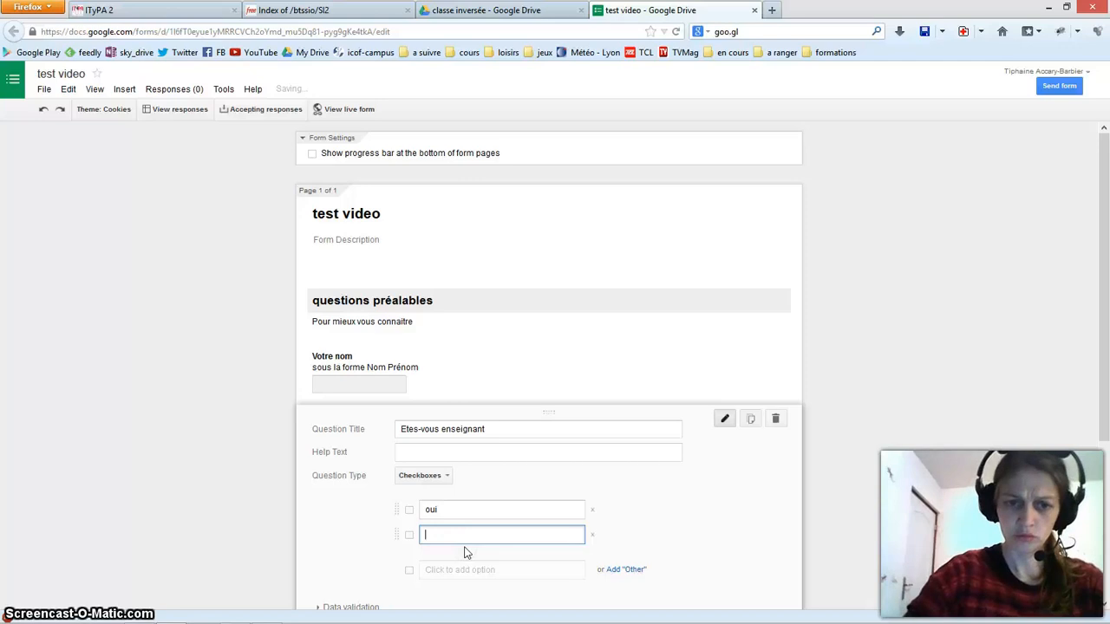
{"action": "key", "text": "BackSpace"}
{"action": "left_click", "coordinate": [468, 514]}
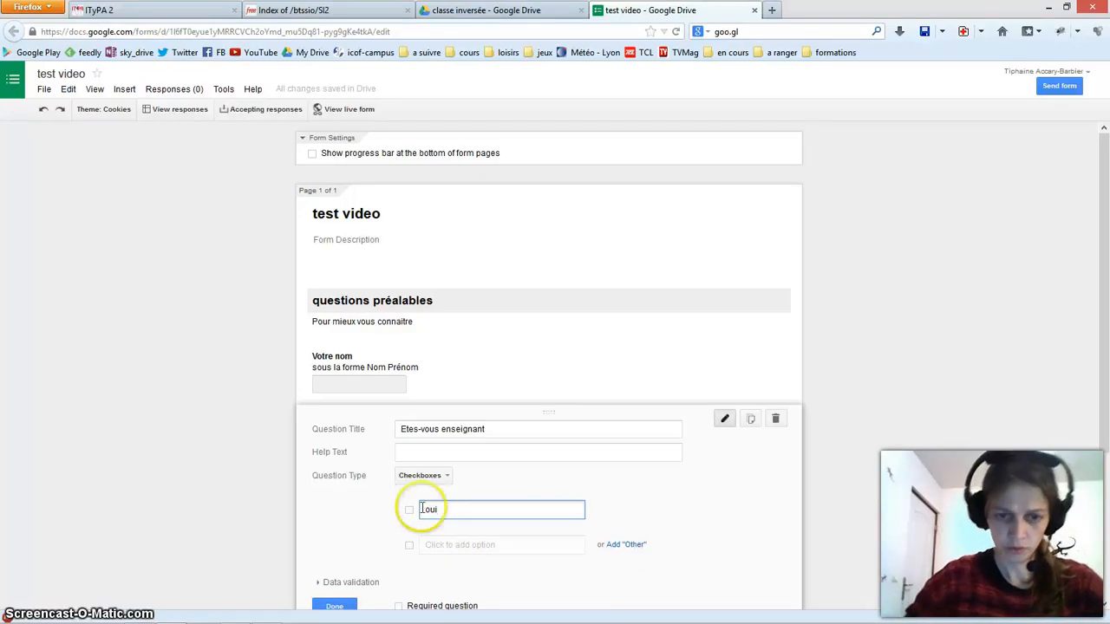
{"action": "left_click", "coordinate": [437, 544]}
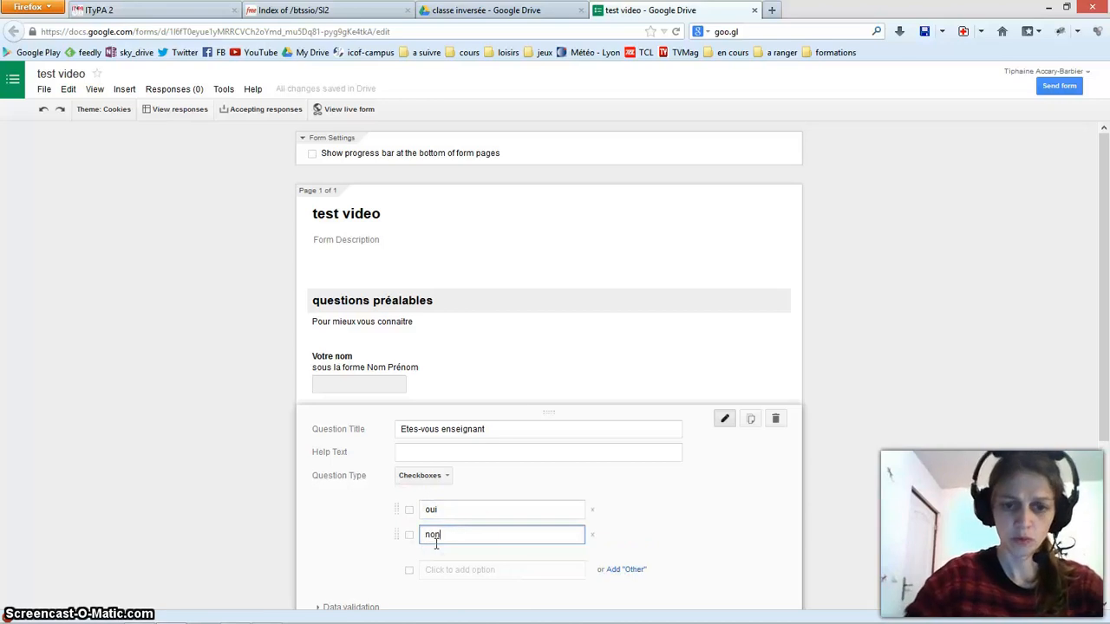
Step: Make the "Etes-vous enseignant" question required and finish editing it
{"action": "scroll", "coordinate": [488, 560], "scroll_direction": "down", "scroll_amount": 1}
{"action": "scroll", "coordinate": [434, 548], "scroll_direction": "down", "scroll_amount": 1}
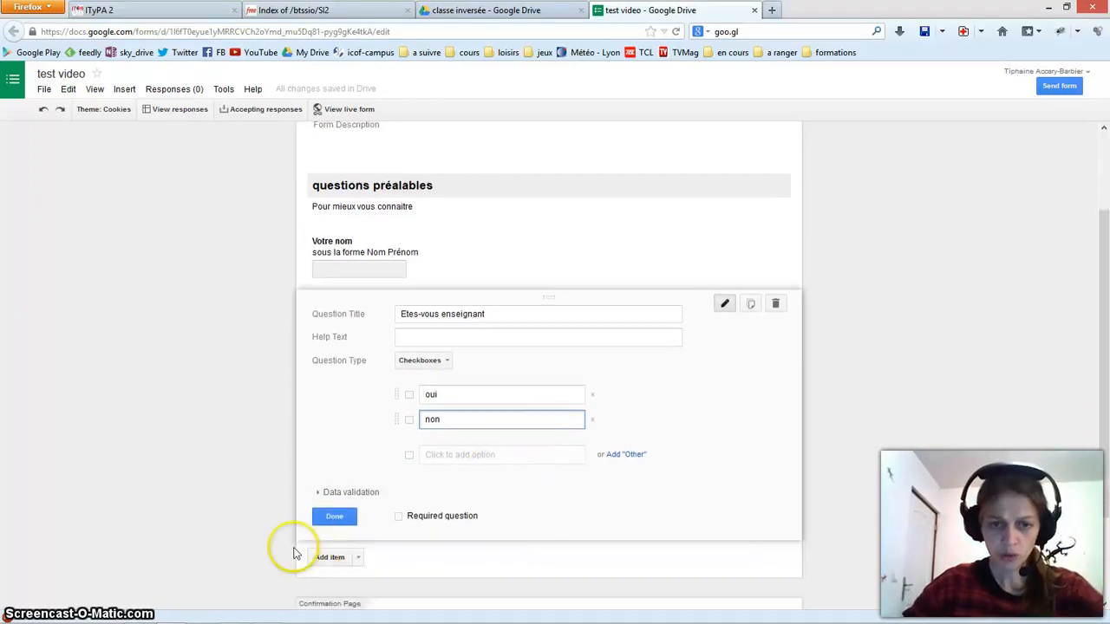
{"action": "left_click", "coordinate": [398, 517]}
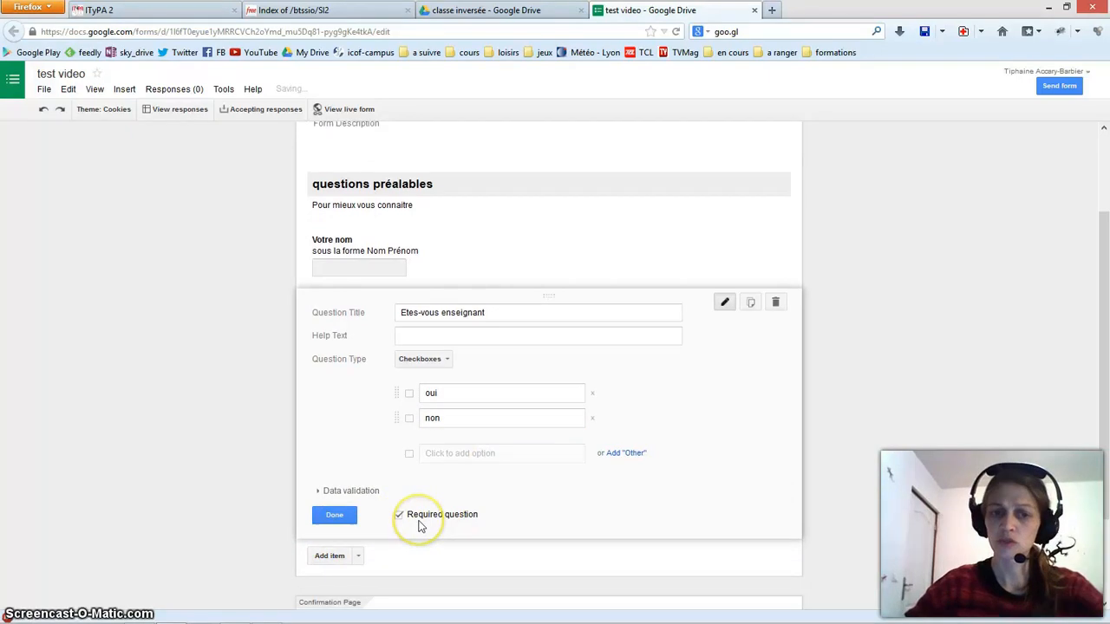
{"action": "left_click", "coordinate": [333, 517]}
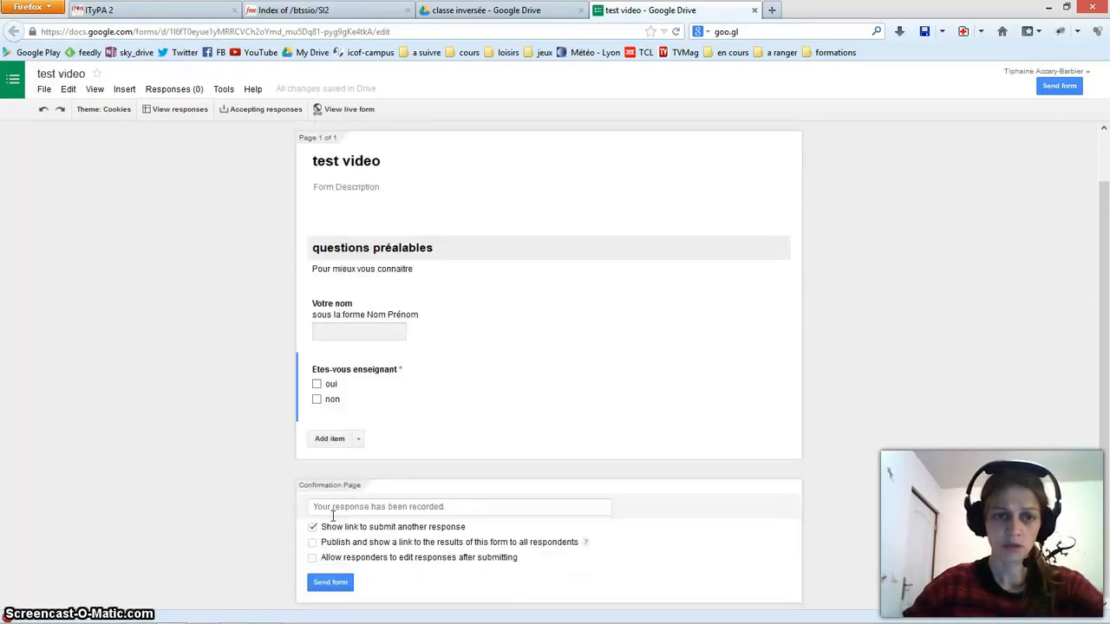
Step: Edit the "Votre nom" question to make it required as well
{"action": "mouse_move", "coordinate": [351, 314]}
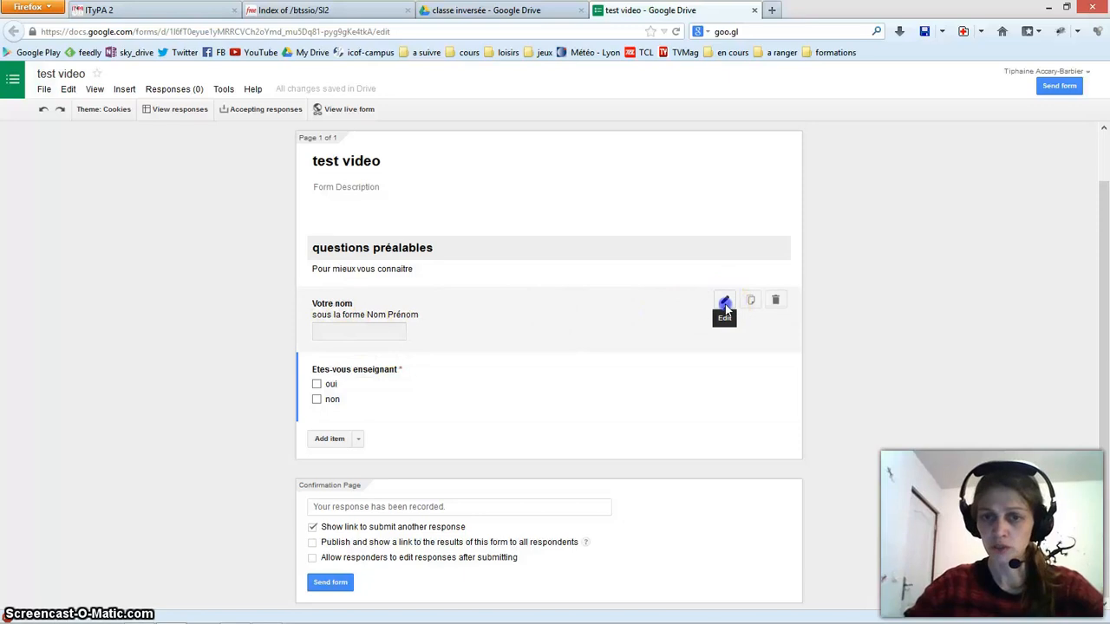
{"action": "left_click", "coordinate": [724, 304]}
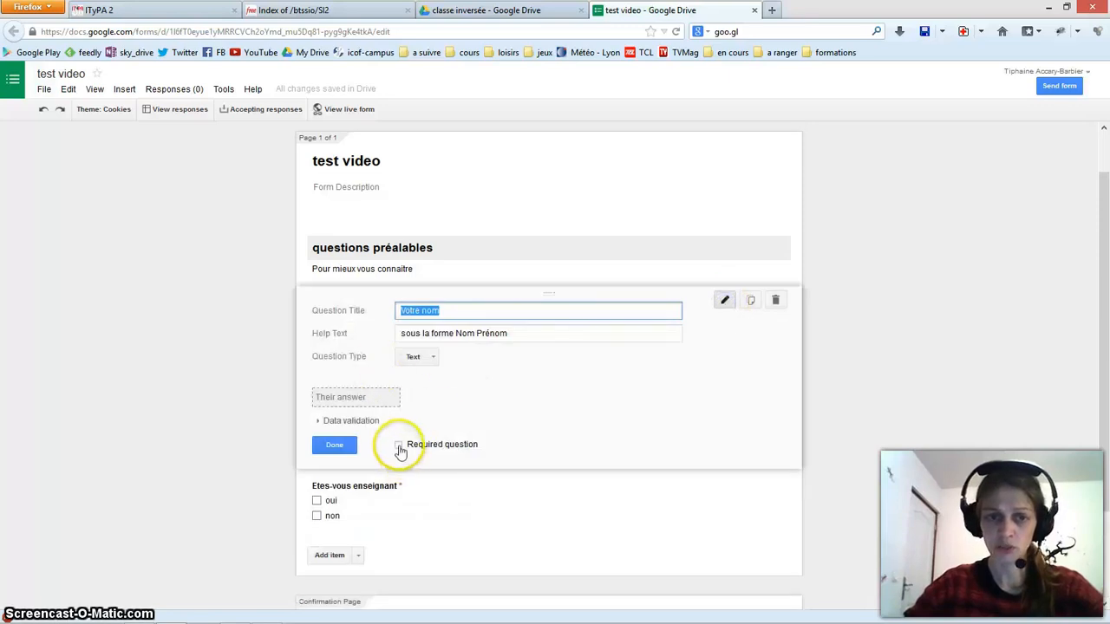
{"action": "left_click", "coordinate": [398, 447]}
{"action": "left_click", "coordinate": [328, 445]}
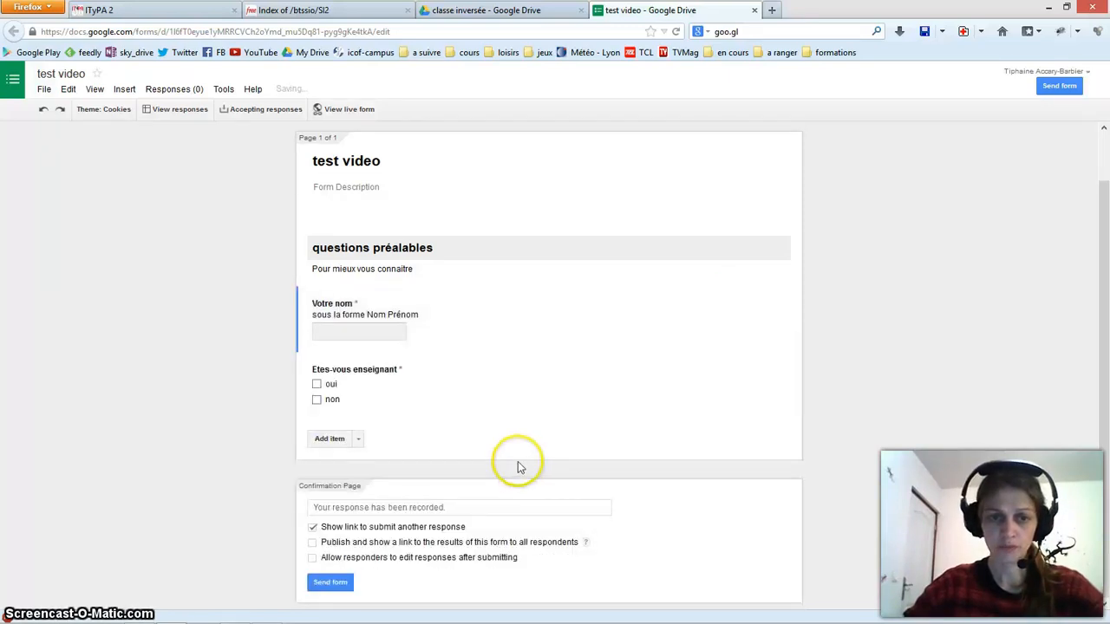
Step: Add a "Choose from a list" question titled "A quel niveau" at the end of the form
{"action": "left_click", "coordinate": [358, 438]}
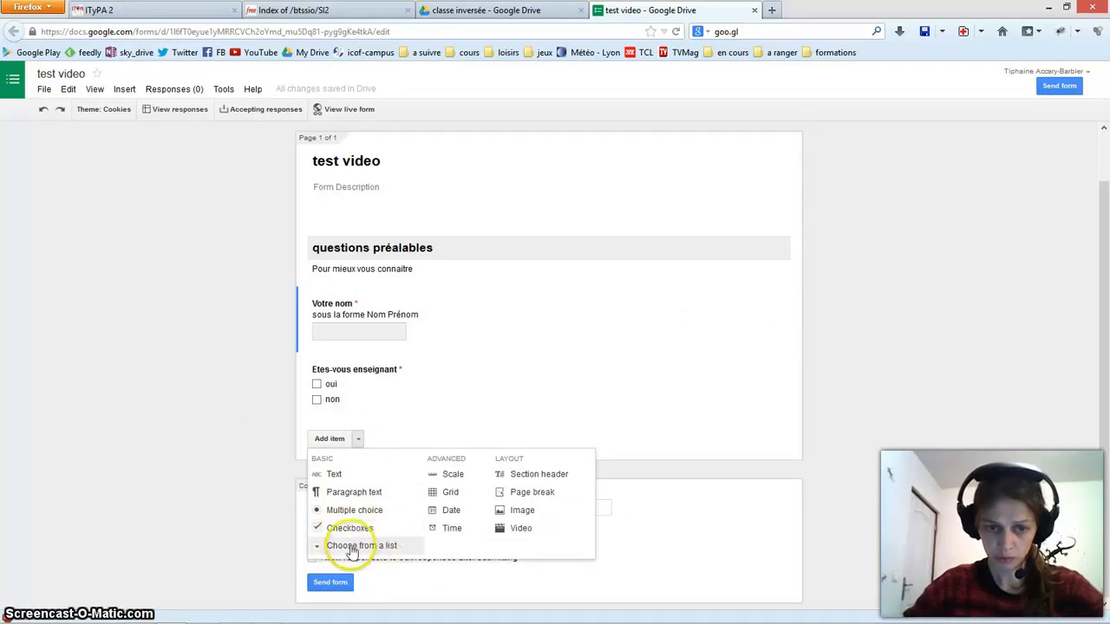
{"action": "left_click", "coordinate": [353, 547]}
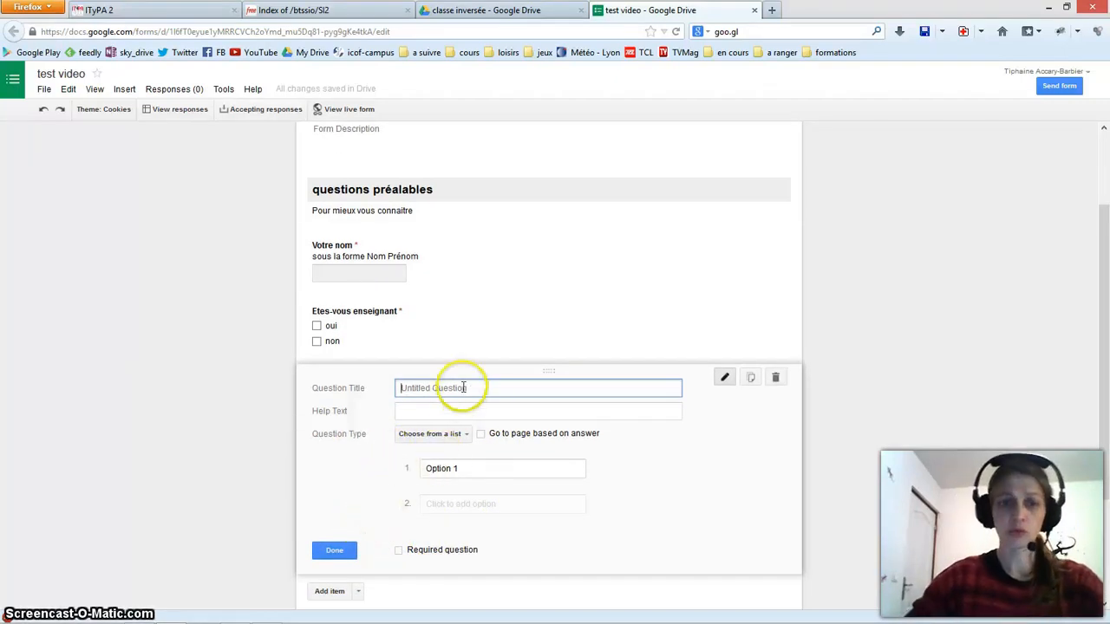
{"action": "type", "text": "A quel niveau"}
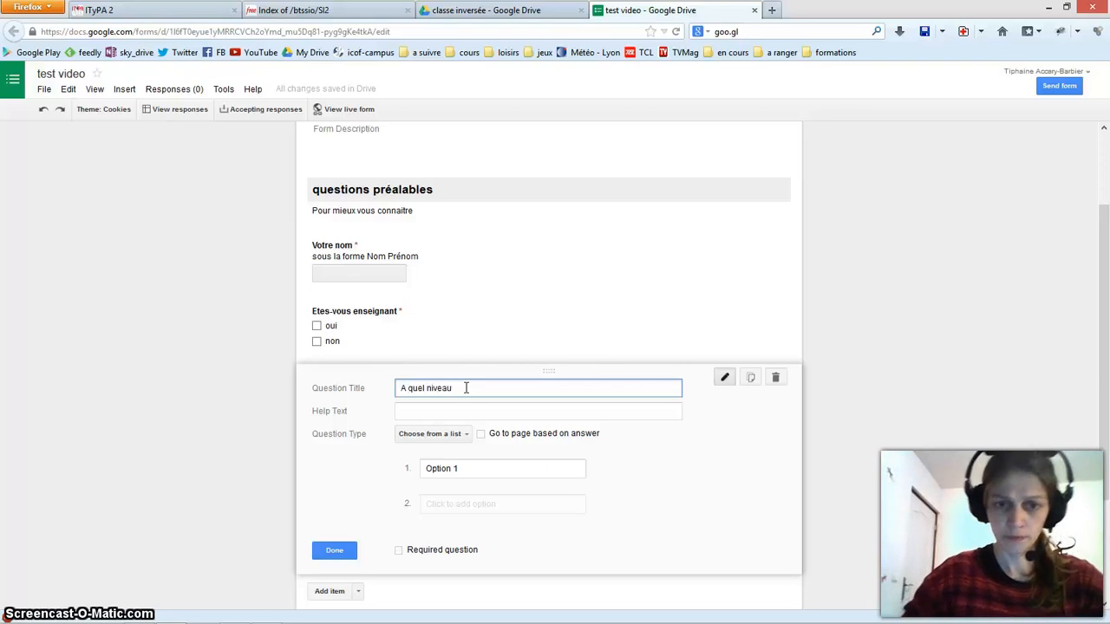
Step: Define the list options of "A quel niveau" as "école primaire", "secondaire" and "supérieur", and finish the question
{"action": "left_click", "coordinate": [490, 464]}
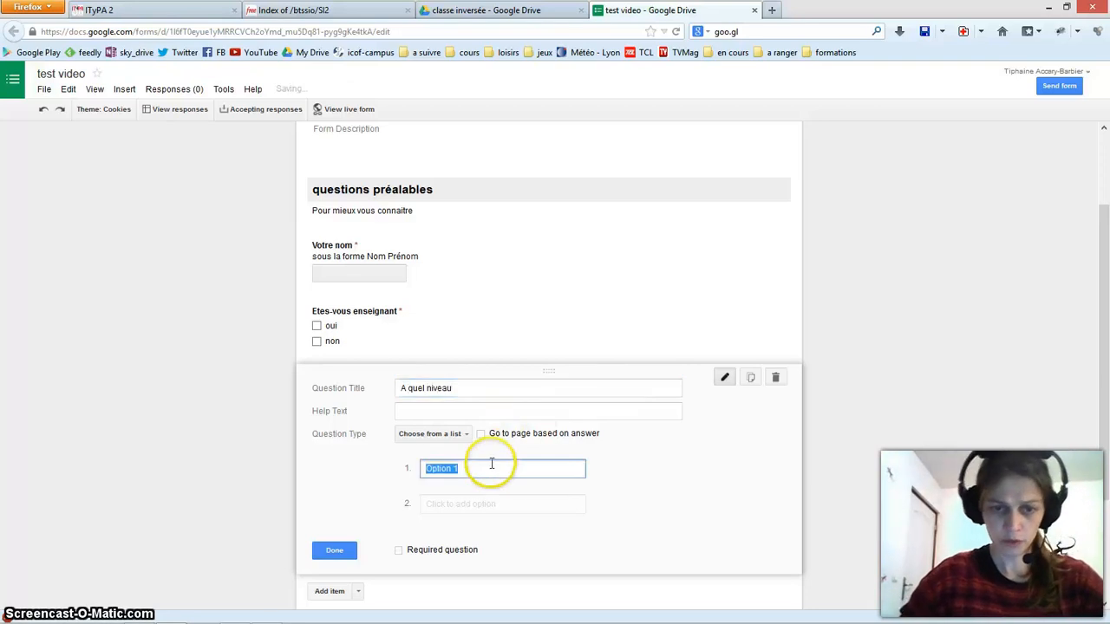
{"action": "type", "text": "ecole primaire"}
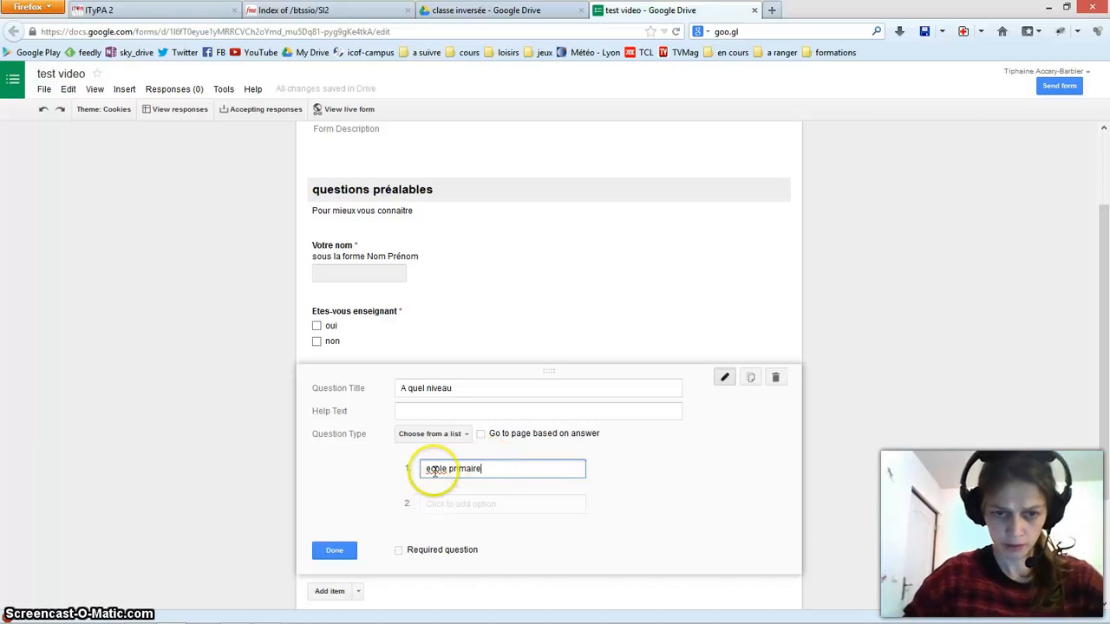
{"action": "right_click", "coordinate": [437, 472]}
{"action": "left_click", "coordinate": [468, 250]}
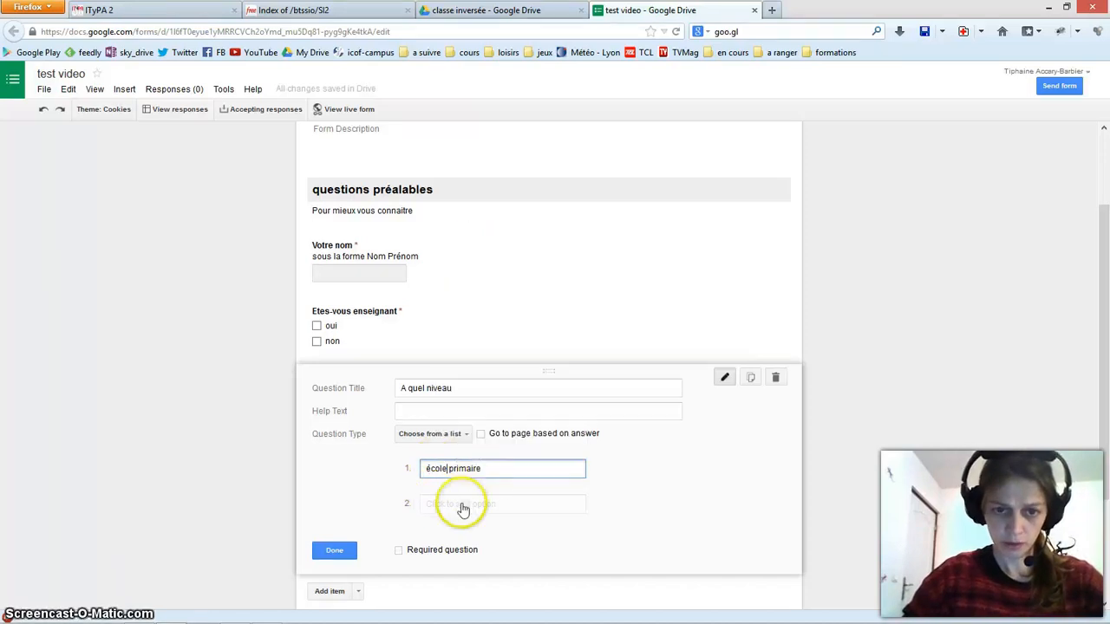
{"action": "left_click", "coordinate": [460, 504]}
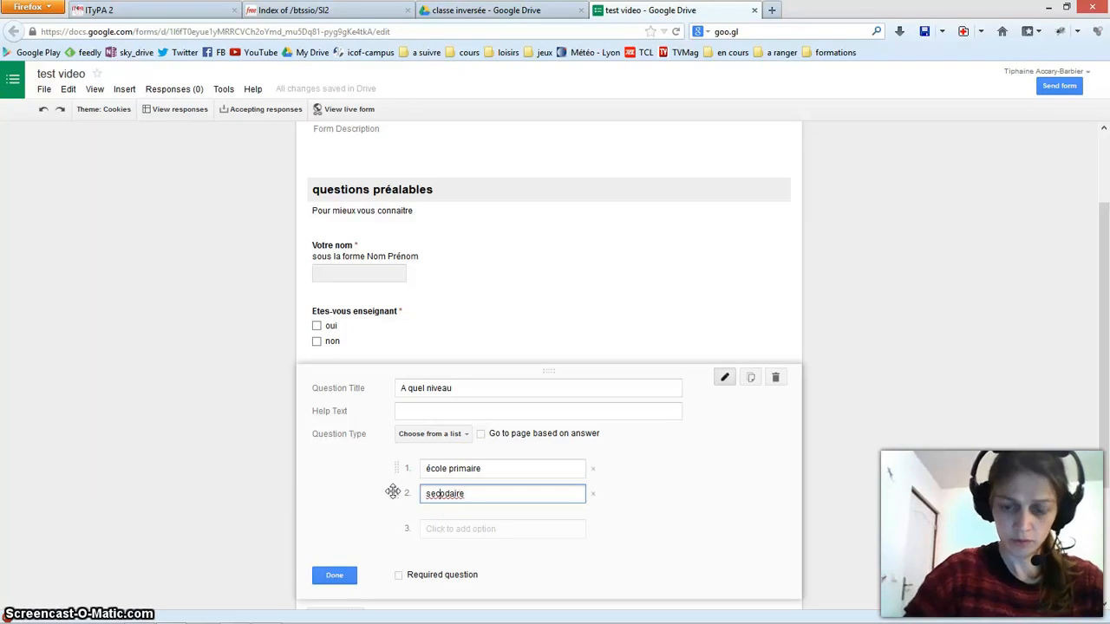
{"action": "left_click", "coordinate": [461, 528]}
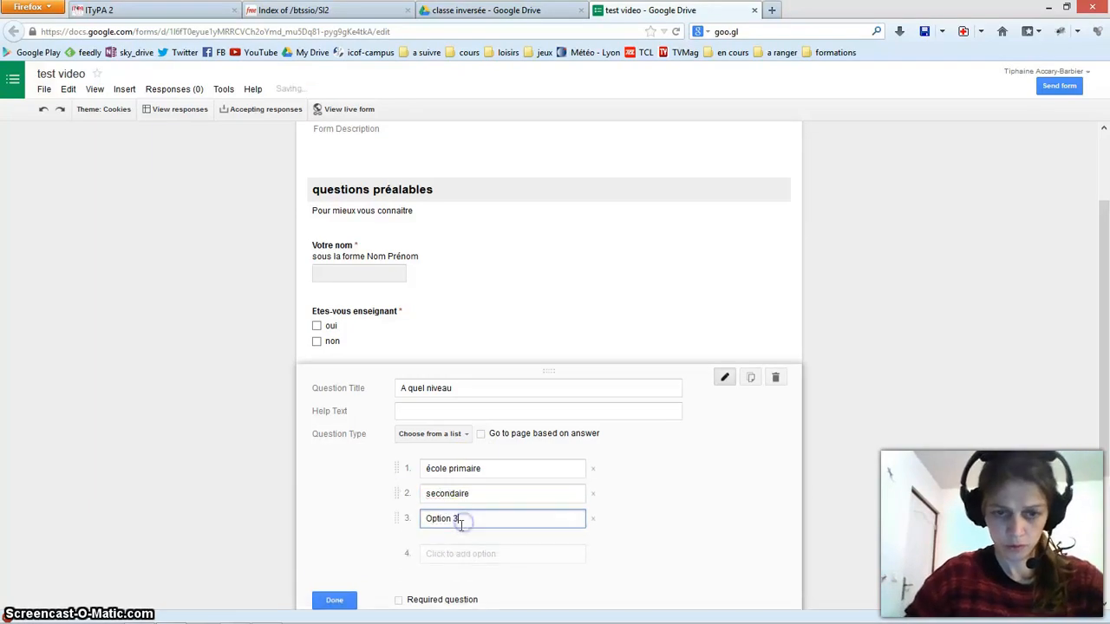
{"action": "left_click_drag", "start_coordinate": [483, 520], "coordinate": [346, 525]}
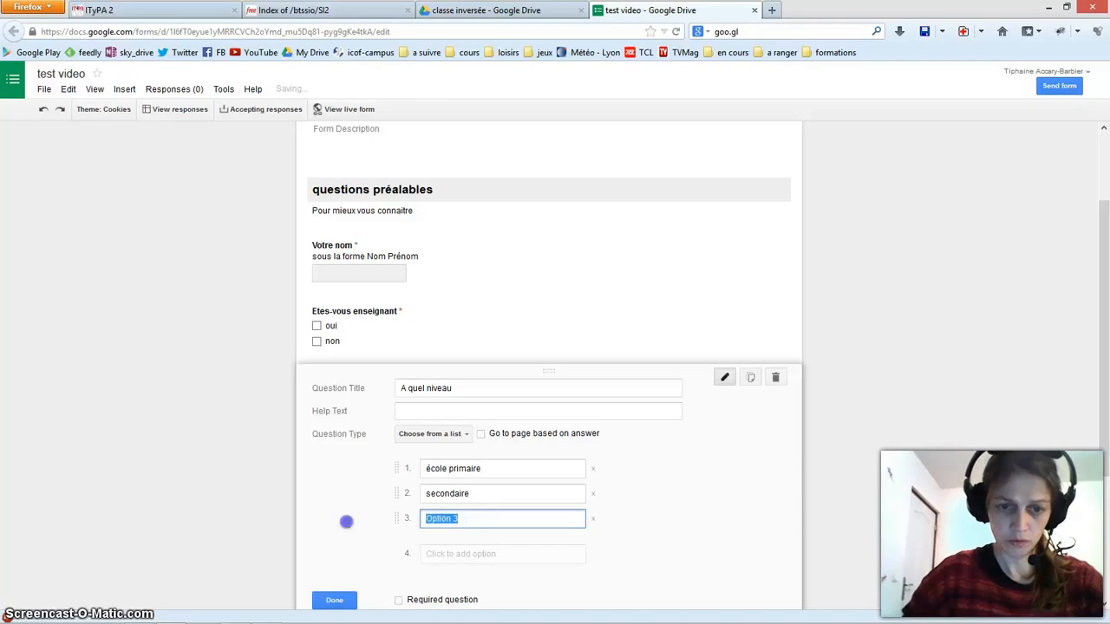
{"action": "type", "text": "supérieur"}
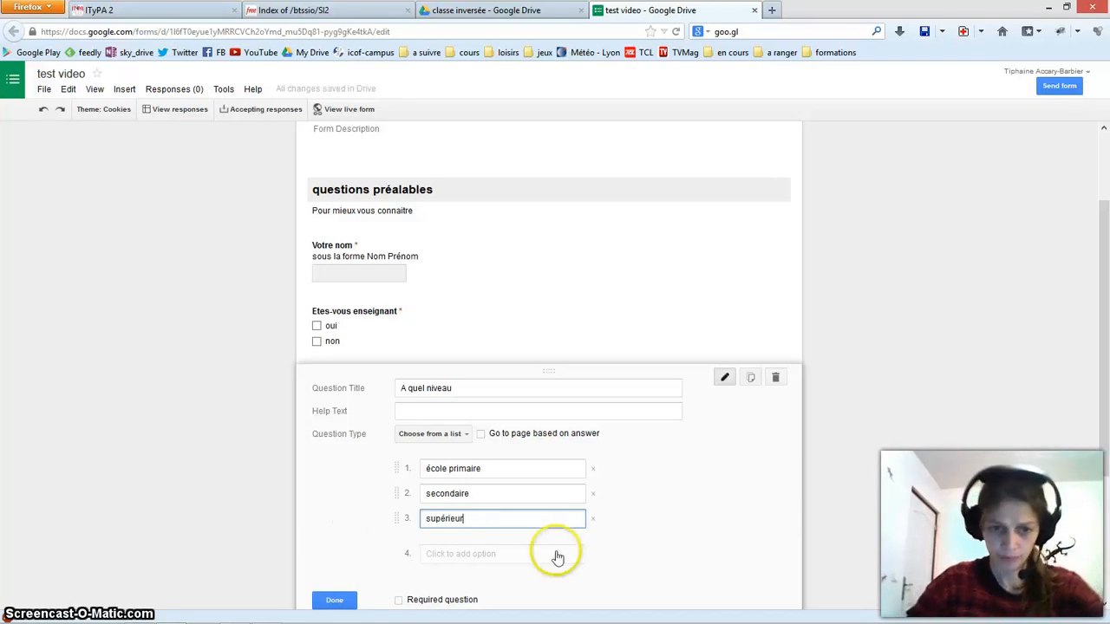
{"action": "scroll", "coordinate": [558, 555], "scroll_direction": "down", "scroll_amount": 1}
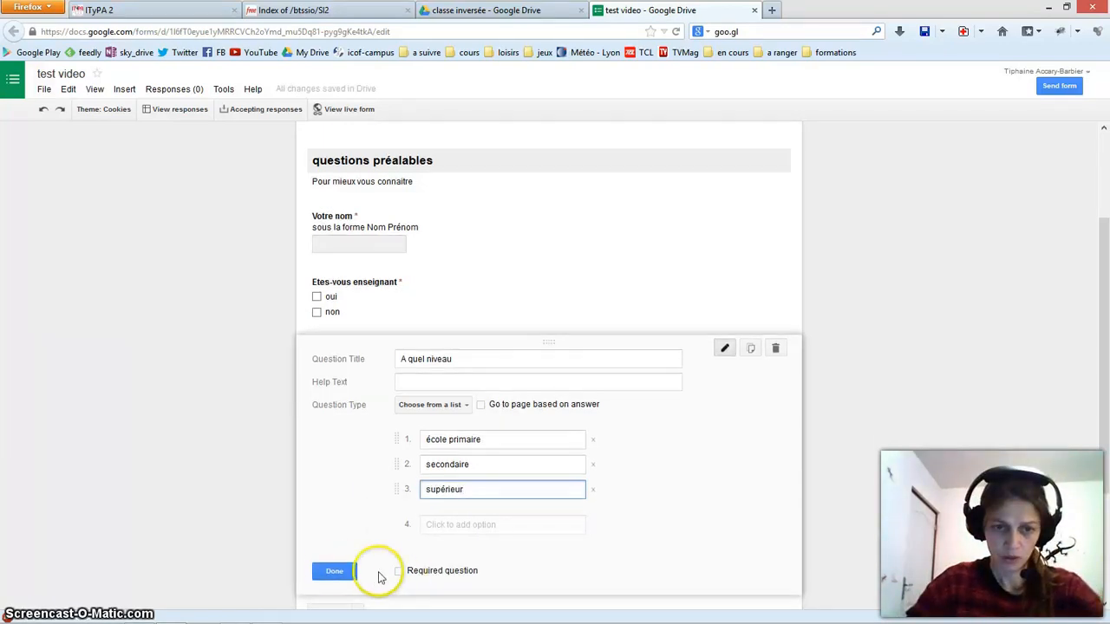
{"action": "left_click", "coordinate": [332, 572]}
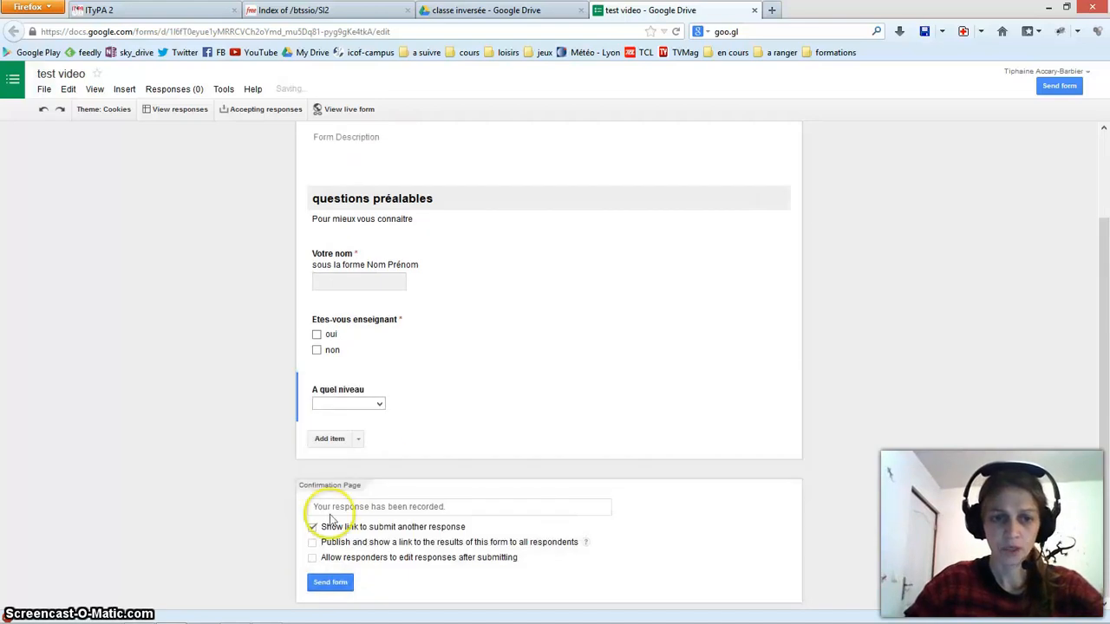
{"action": "left_click", "coordinate": [378, 405]}
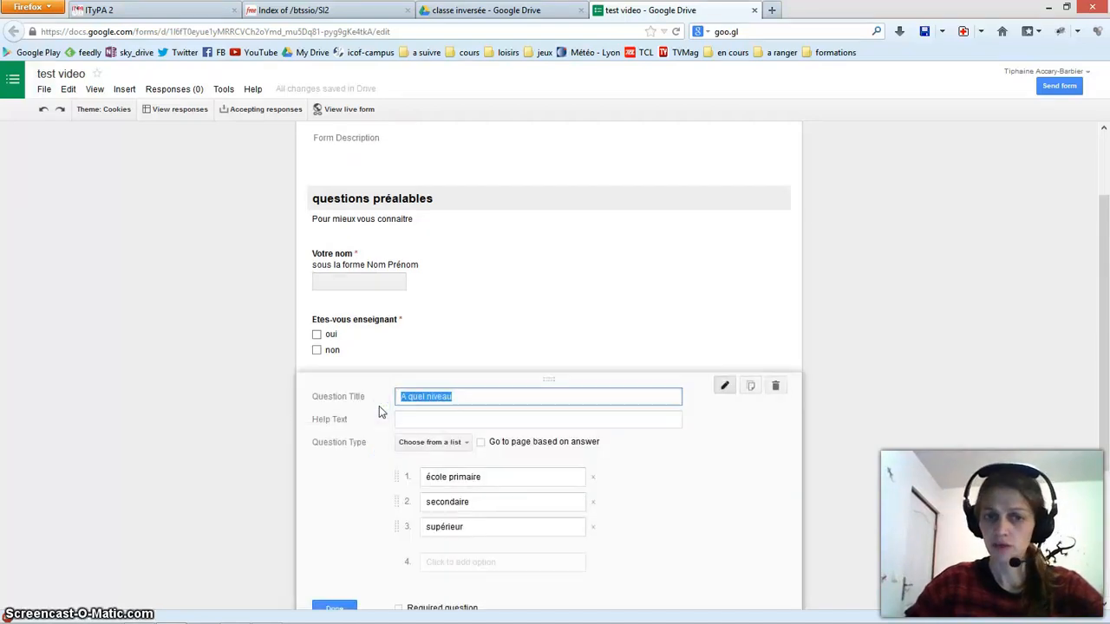
Step: Finish editing the "A quel niveau" question
{"action": "scroll", "coordinate": [94, 446], "scroll_direction": "down", "scroll_amount": 2}
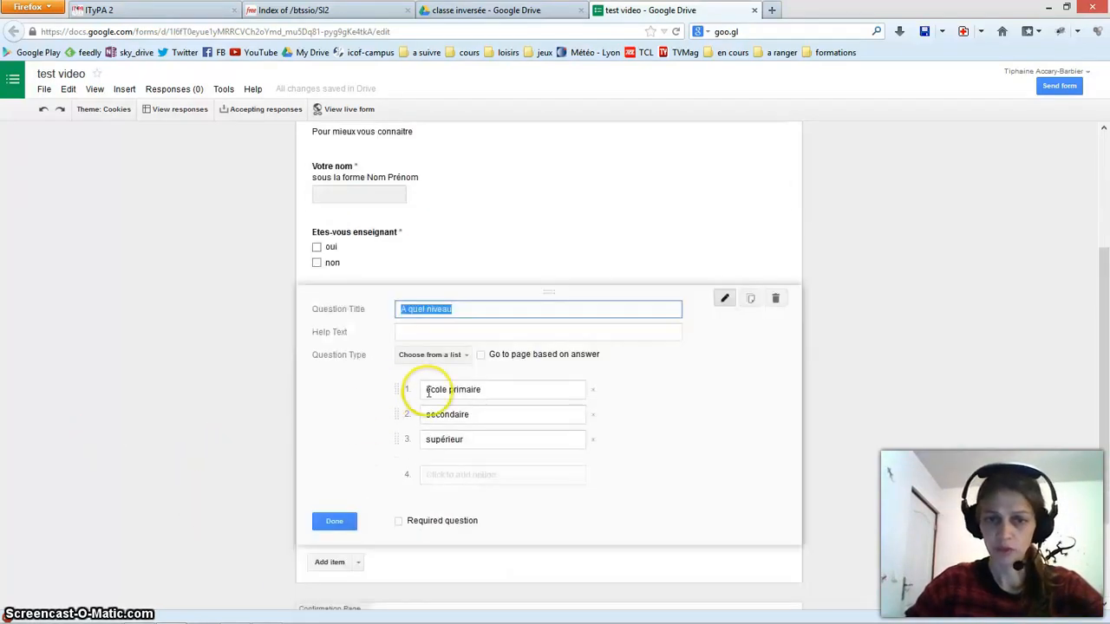
{"action": "left_click", "coordinate": [337, 527]}
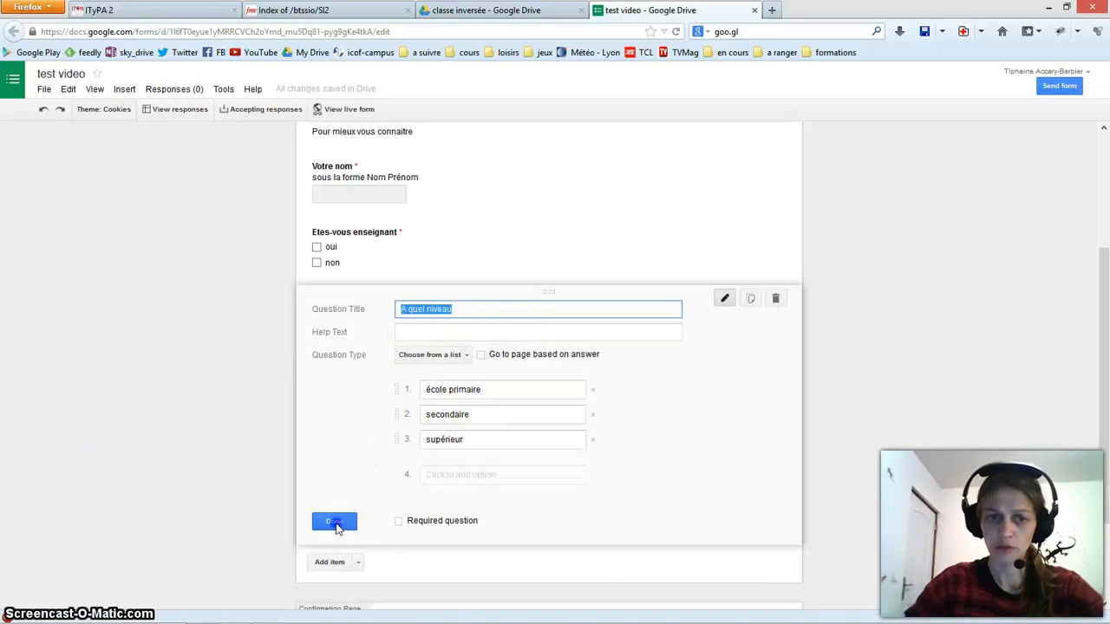
{"action": "left_click", "coordinate": [357, 440]}
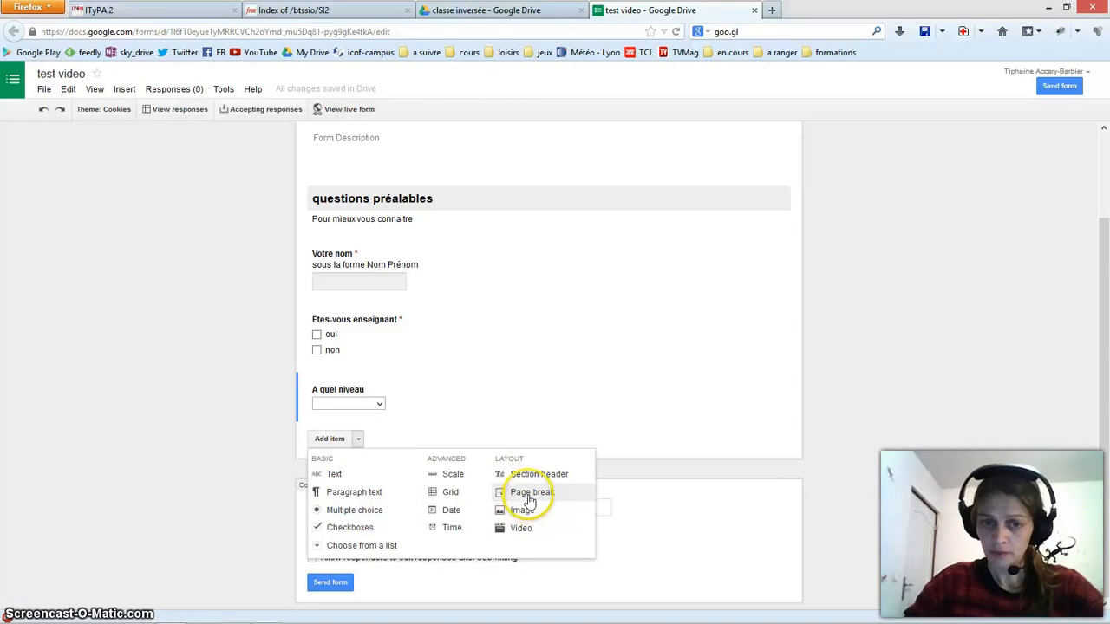
{"action": "left_click", "coordinate": [532, 494]}
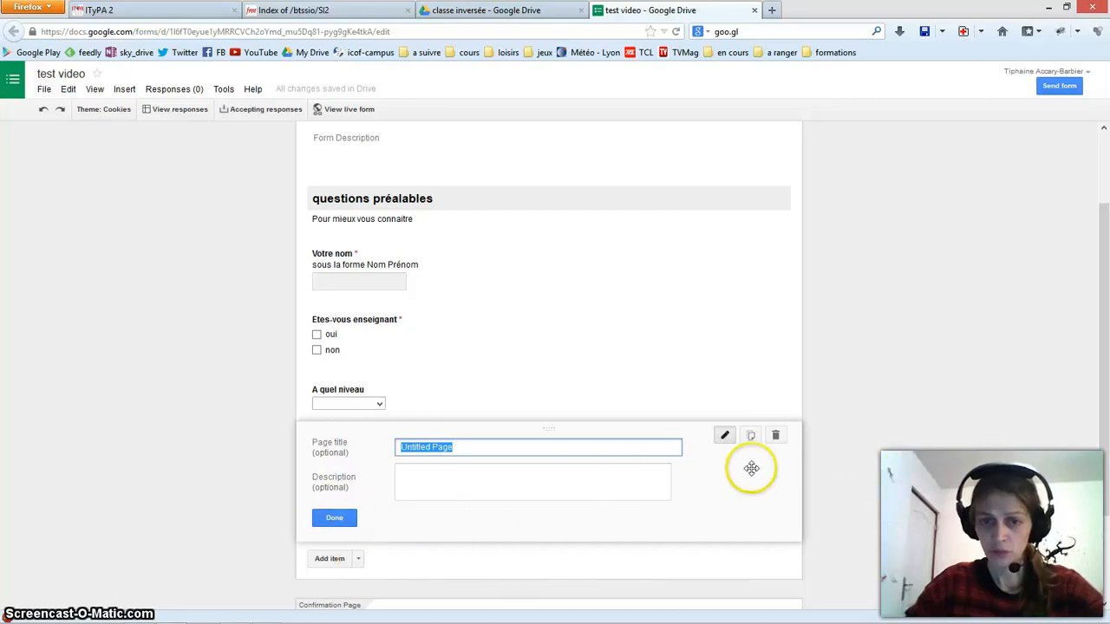
{"action": "left_click", "coordinate": [774, 437]}
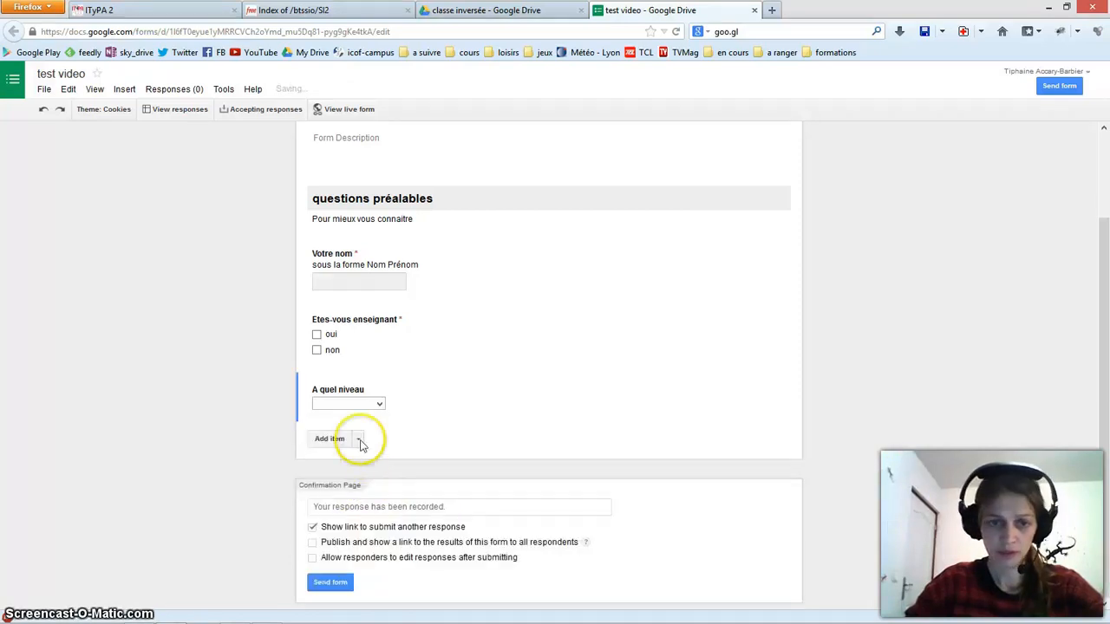
Step: Add an untitled "Choose from a list" question after "A quel niveau"
{"action": "left_click", "coordinate": [359, 440]}
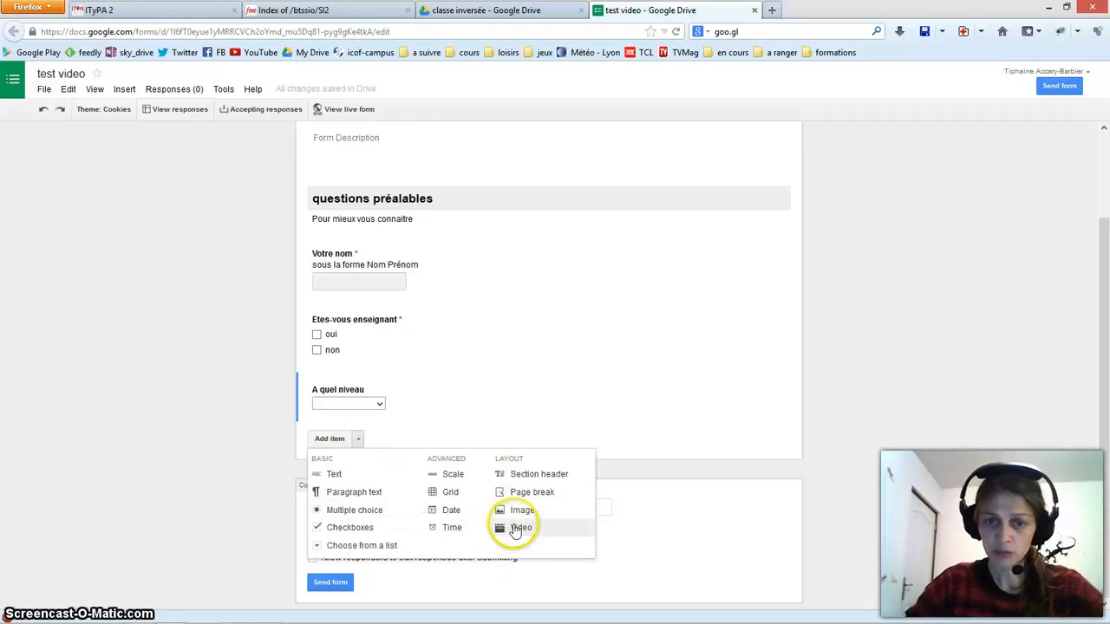
{"action": "left_click", "coordinate": [342, 546]}
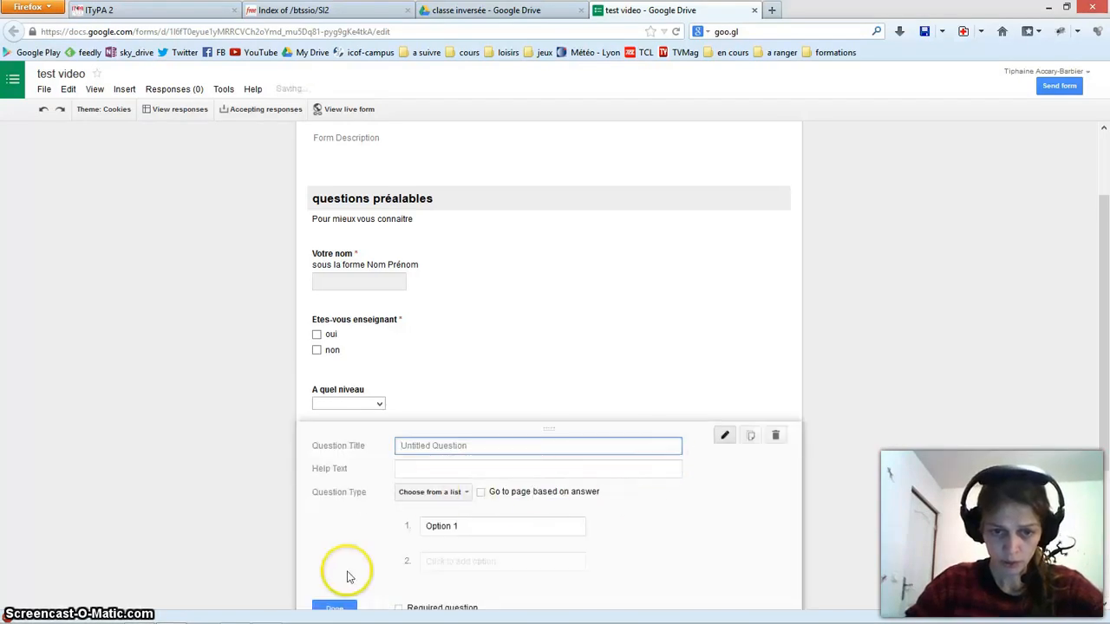
{"action": "scroll", "coordinate": [379, 595], "scroll_direction": "down", "scroll_amount": 1}
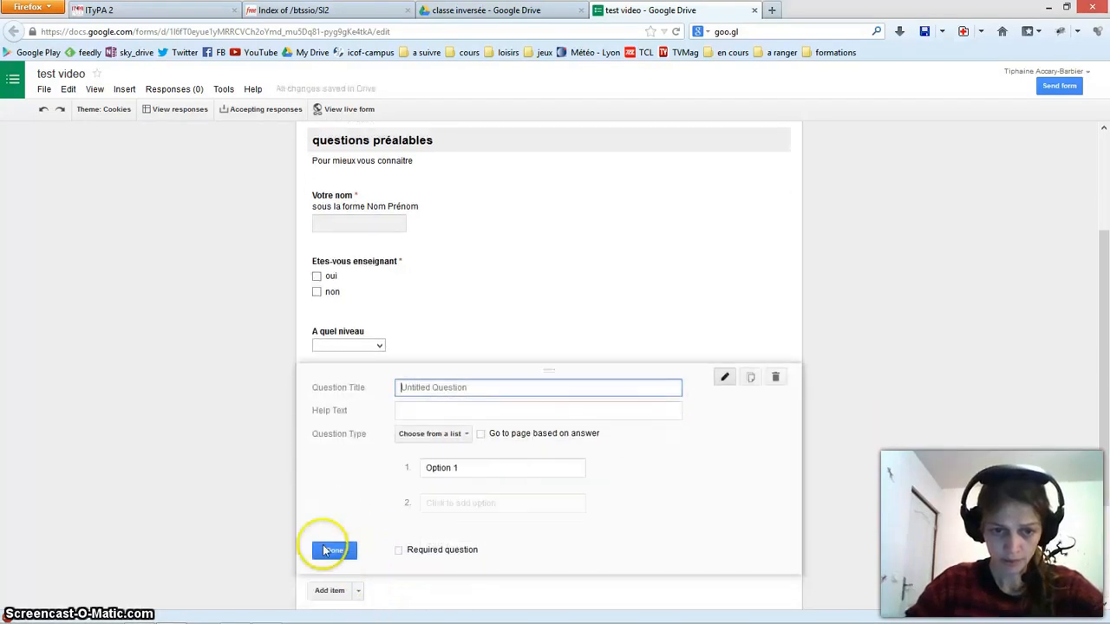
Step: Add a 1 to 5 Scale question titled "Ce tutoriel est-il vraiment utile ?", labelled "pas du tout" at 1 and "vraiment beaucoup" at 5
{"action": "left_click", "coordinate": [360, 593]}
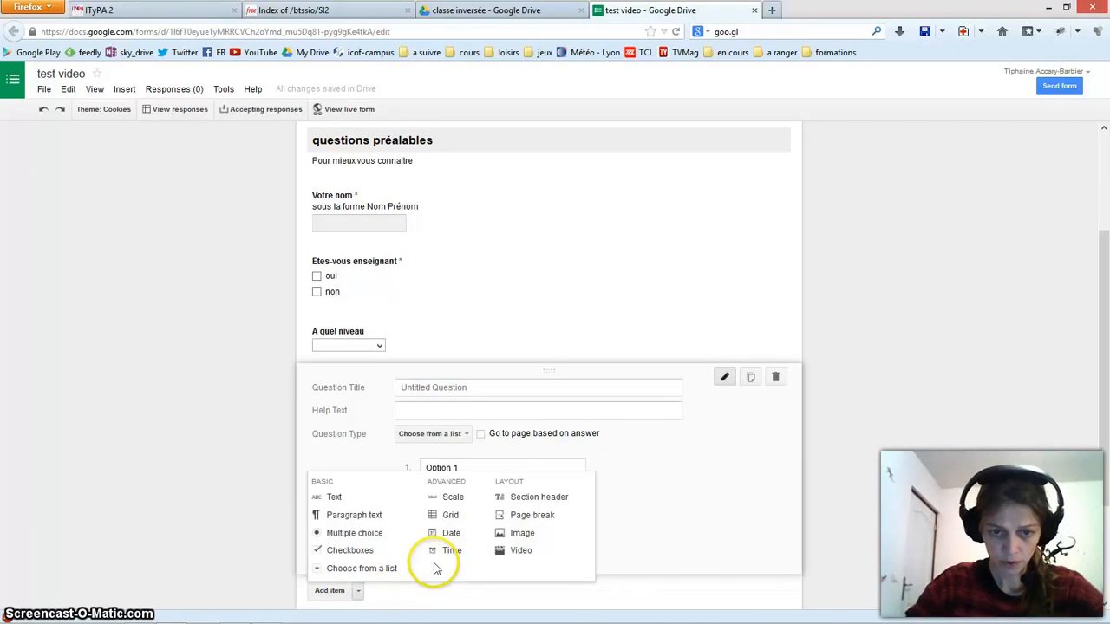
{"action": "left_click", "coordinate": [449, 499]}
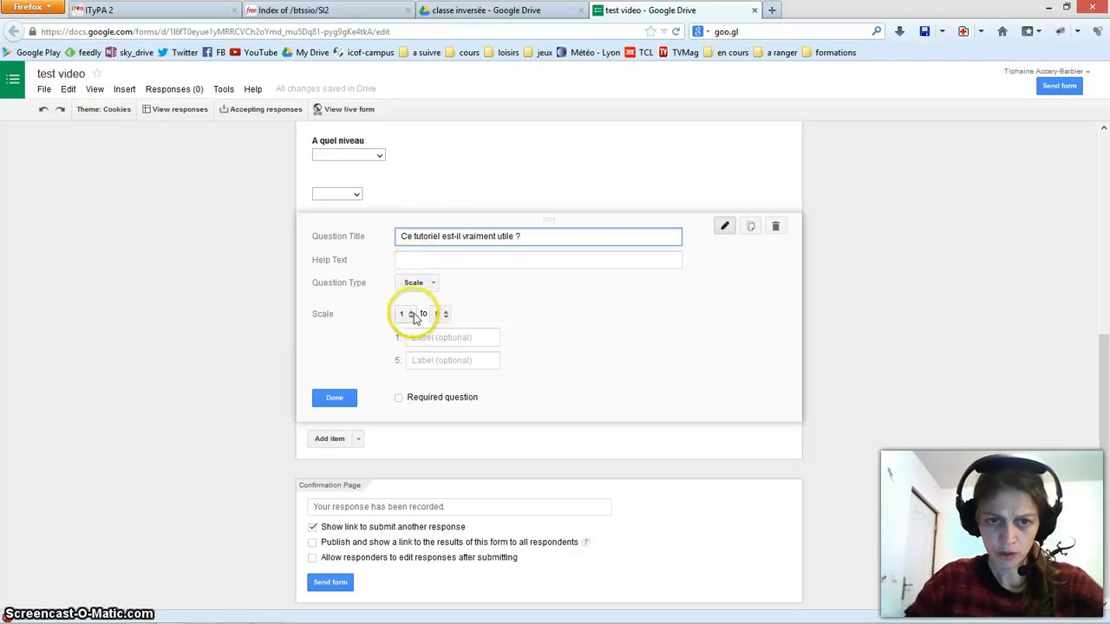
{"action": "left_click", "coordinate": [443, 338]}
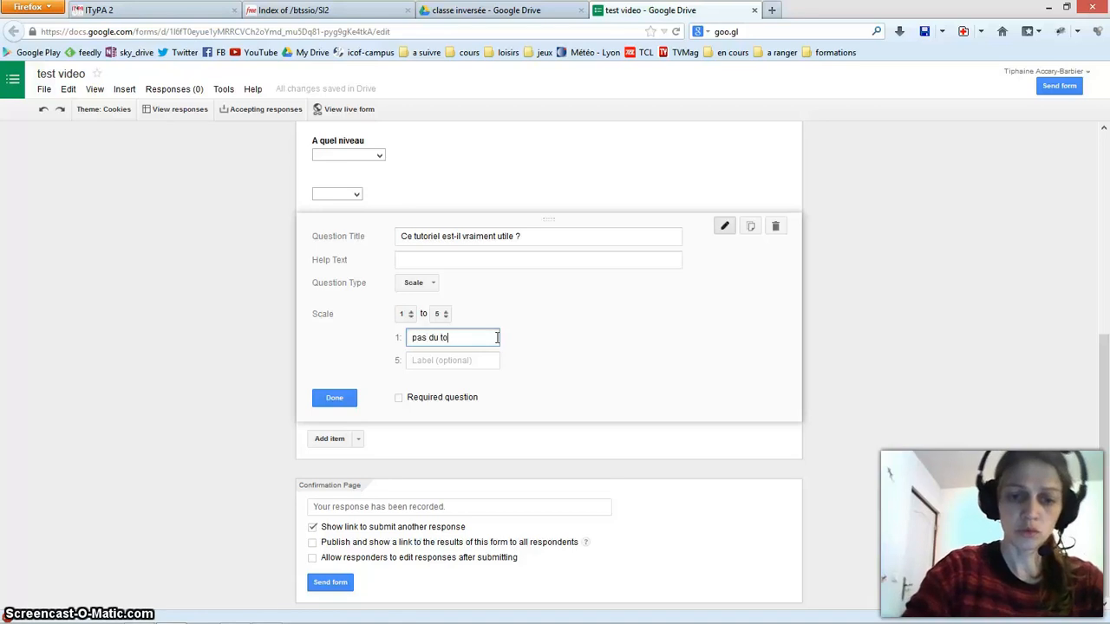
{"action": "left_click", "coordinate": [429, 361]}
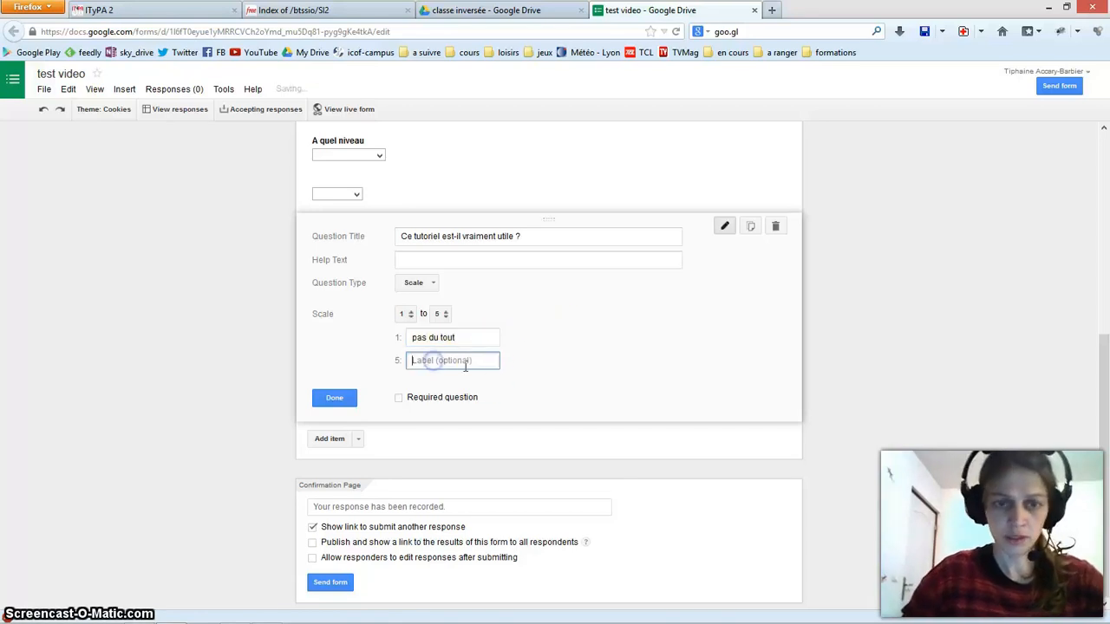
{"action": "type", "text": "Vraiment beaucoup"}
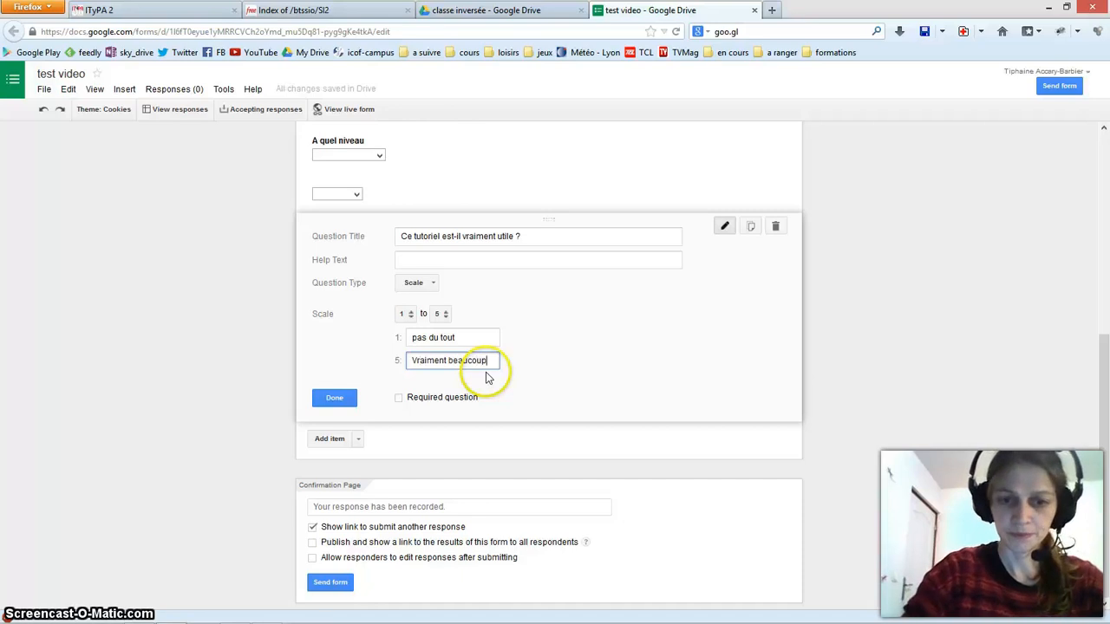
{"action": "left_click", "coordinate": [413, 361]}
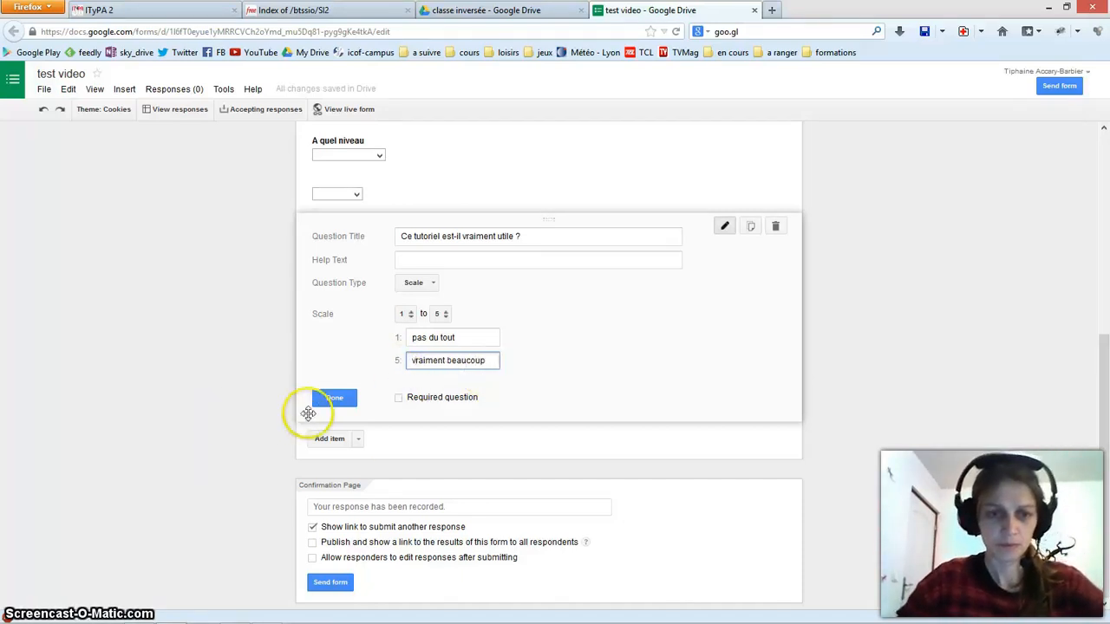
{"action": "left_click", "coordinate": [334, 397]}
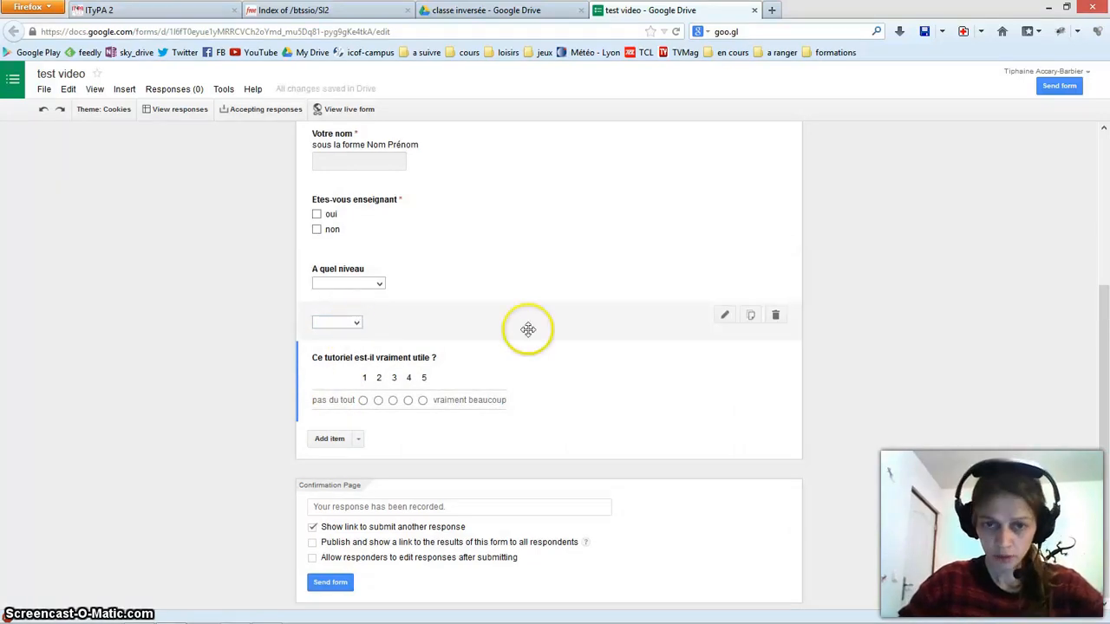
Step: Delete the untitled list question between "A quel niveau" and the scale question
{"action": "left_click", "coordinate": [776, 317]}
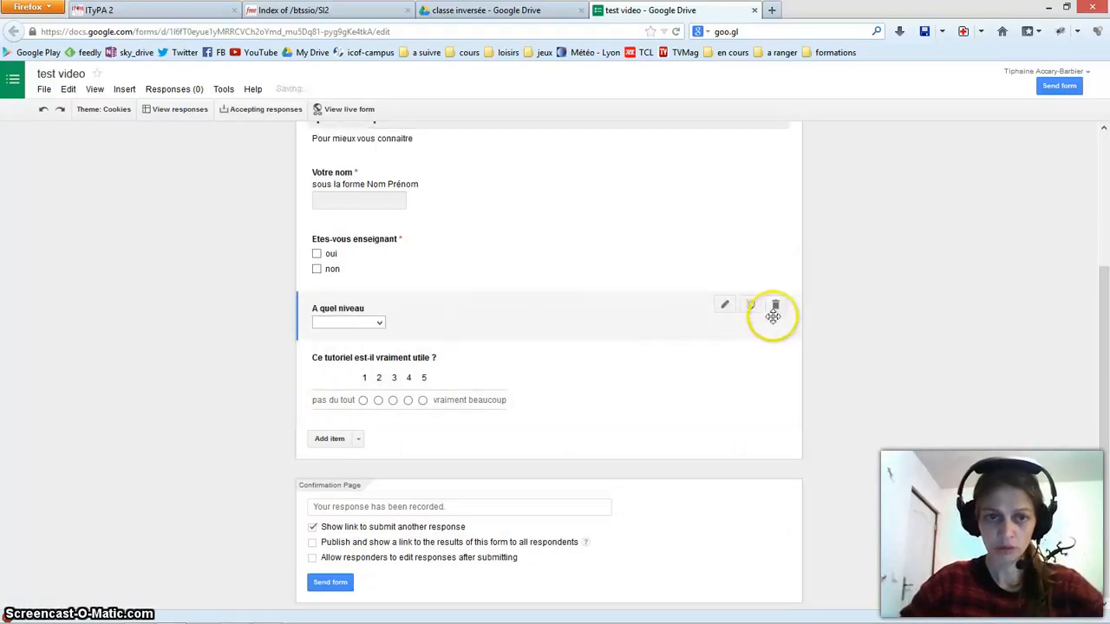
{"action": "scroll", "coordinate": [513, 372], "scroll_direction": "up", "scroll_amount": 4}
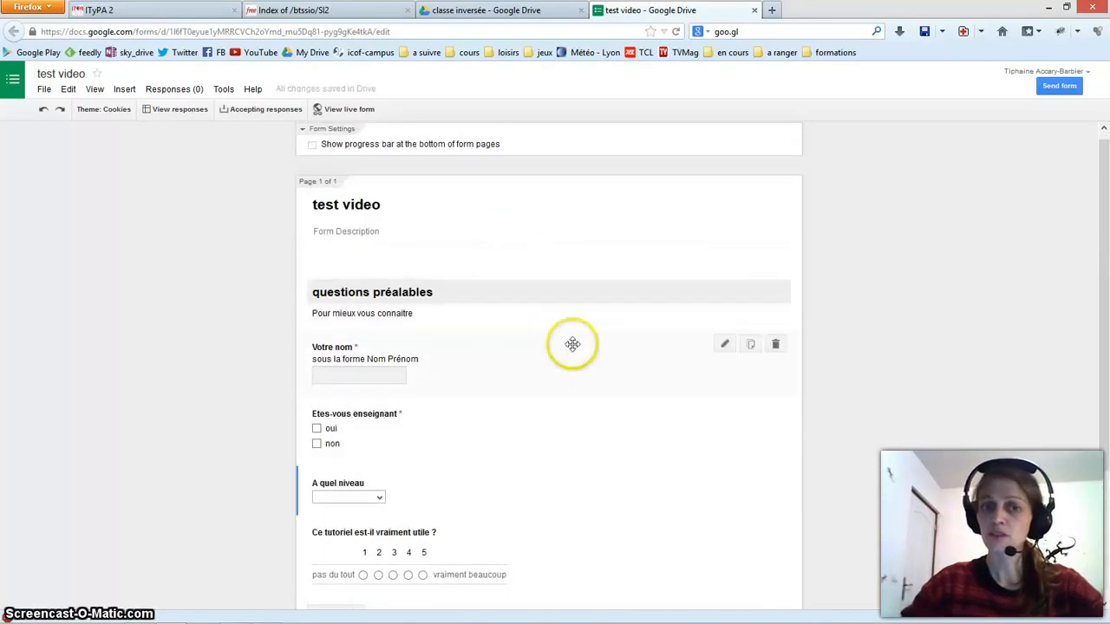
Step: Open the form's sending options to get its share link
{"action": "scroll", "coordinate": [564, 372], "scroll_direction": "down", "scroll_amount": 2}
{"action": "scroll", "coordinate": [562, 433], "scroll_direction": "down", "scroll_amount": 2}
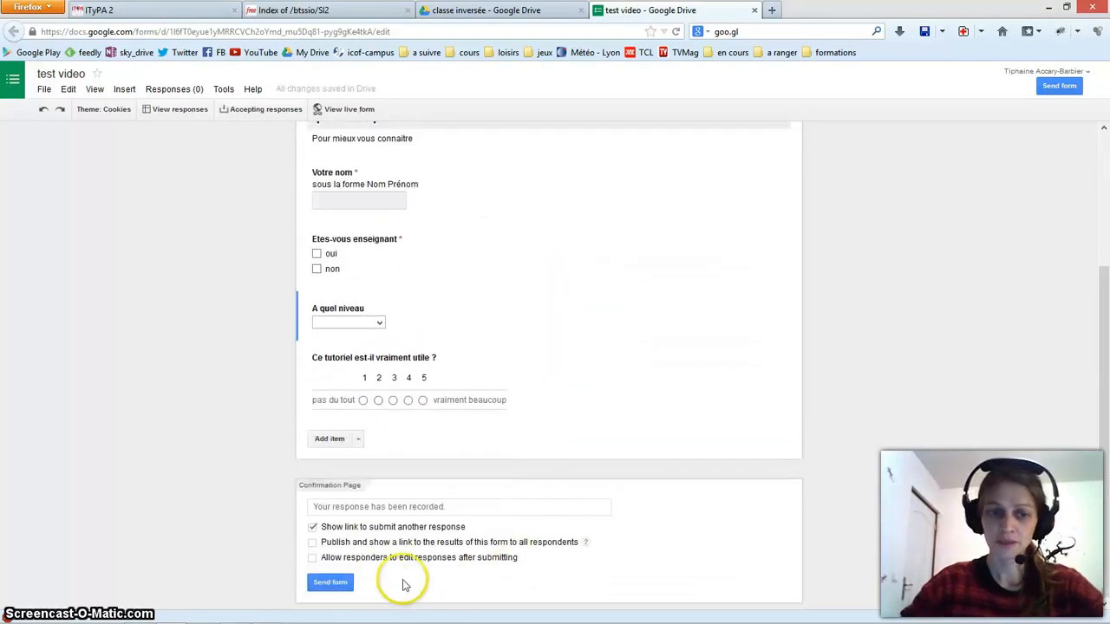
{"action": "left_click", "coordinate": [329, 587]}
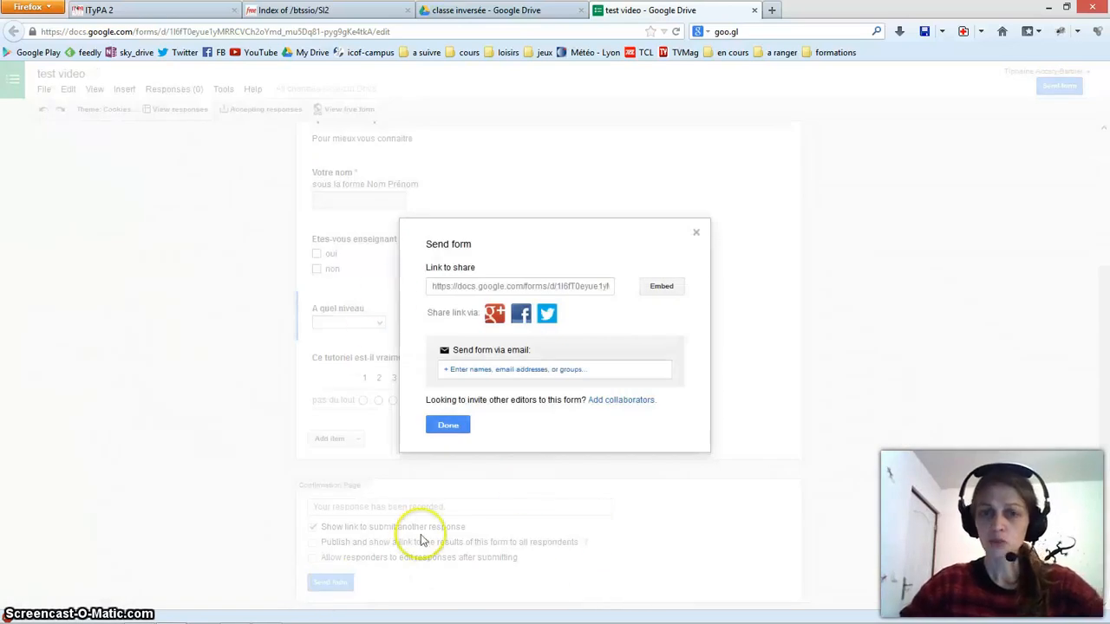
Step: Try to copy the form's share link and open it in a new browser tab
{"action": "left_click", "coordinate": [475, 287]}
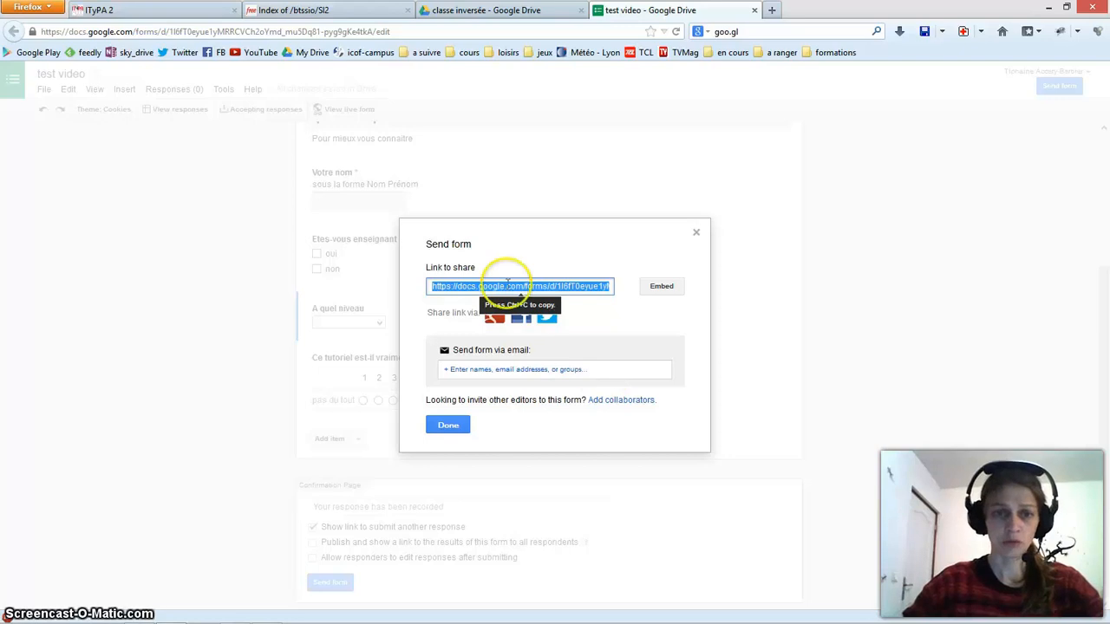
{"action": "left_click_drag", "start_coordinate": [432, 286], "coordinate": [617, 298]}
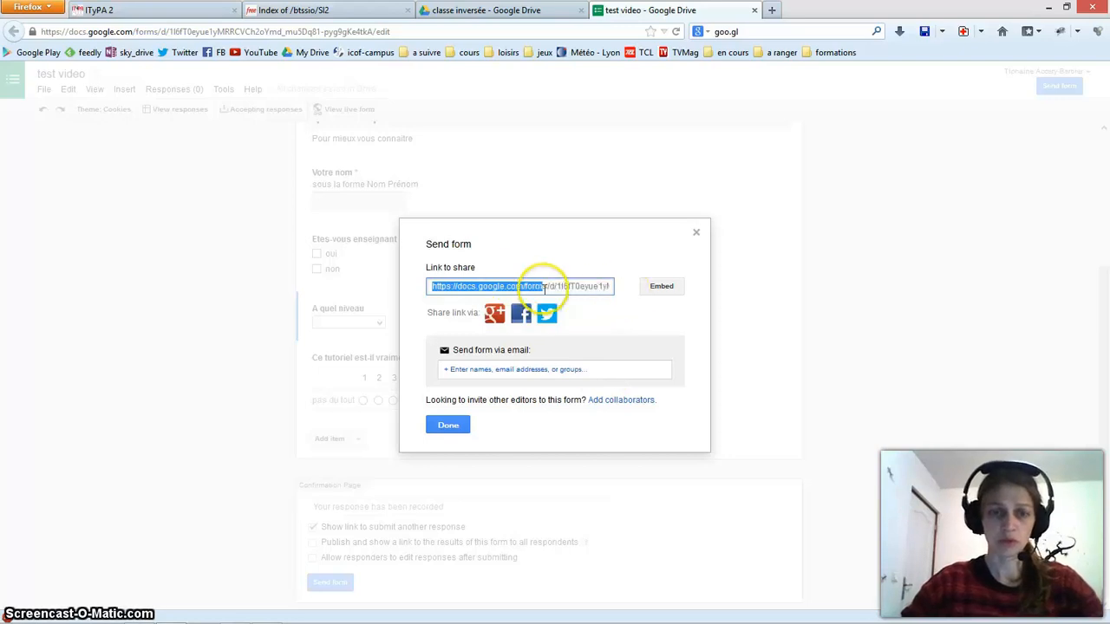
{"action": "left_click", "coordinate": [541, 287]}
{"action": "left_click", "coordinate": [561, 289]}
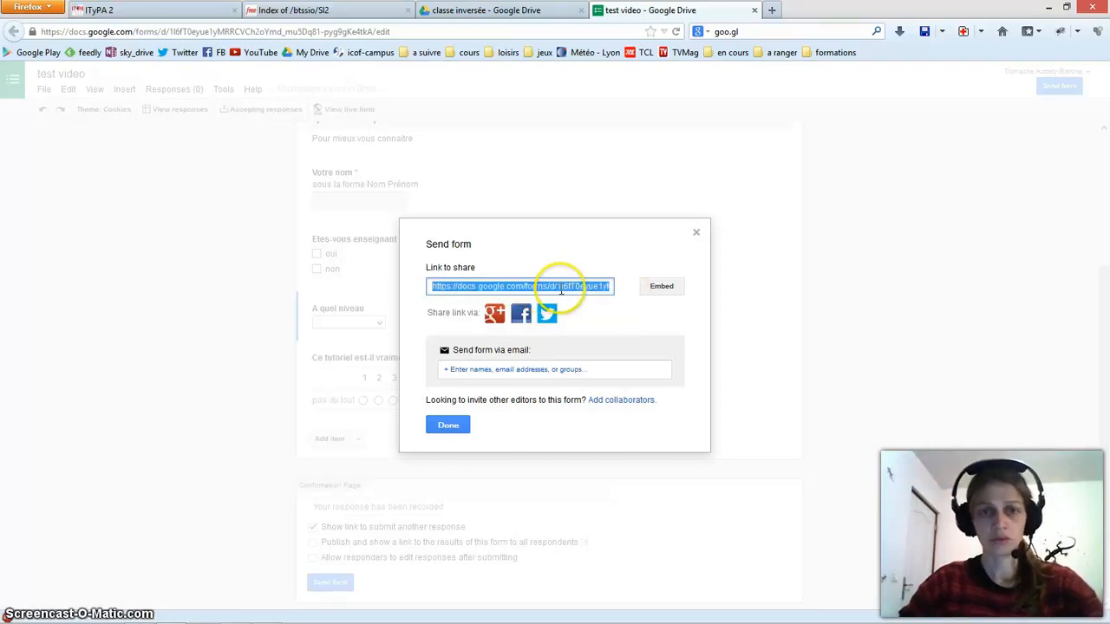
{"action": "left_click", "coordinate": [770, 12]}
{"action": "type", "text": "https://docs.google.com/forms/d/1l6fT0eyue1yM"}
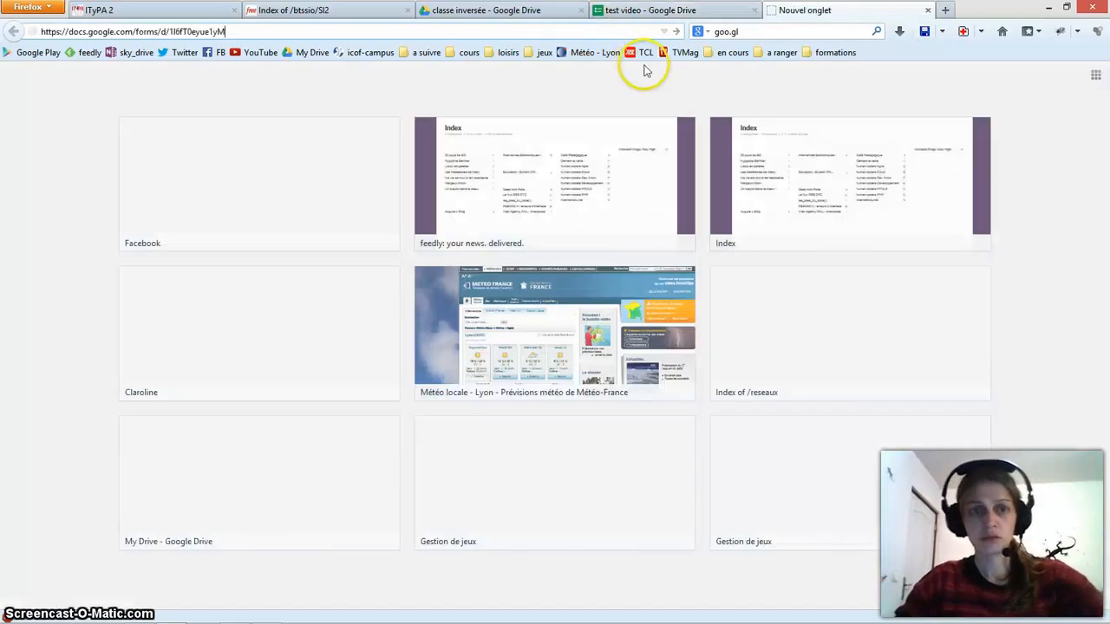
{"action": "key", "text": "Return"}
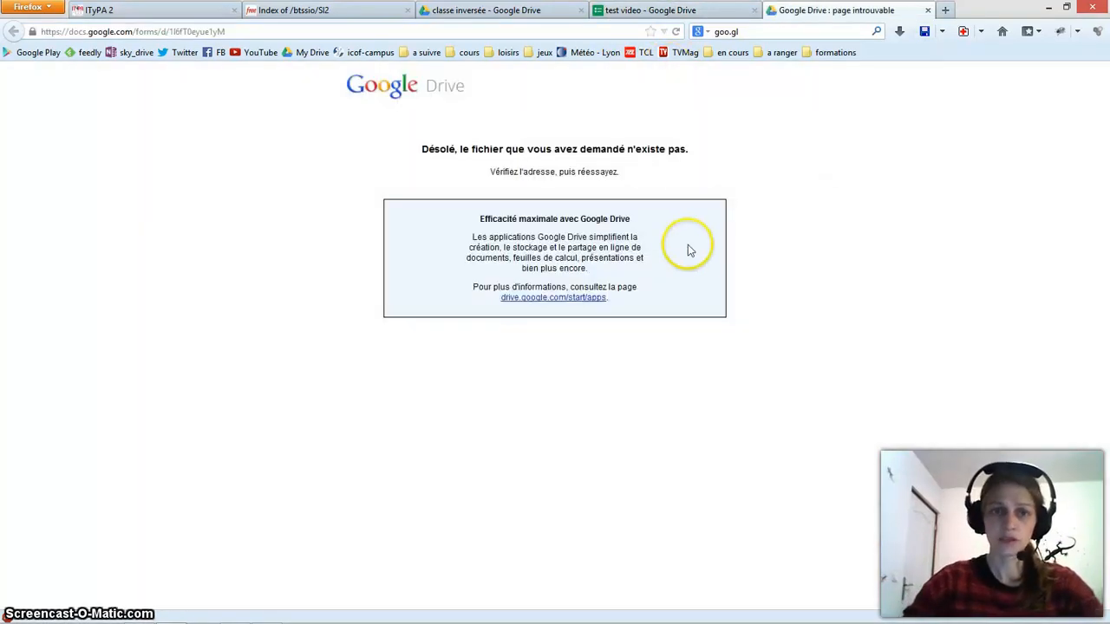
Step: Copy the complete share link from the sending options and load the live form in the other browser tab
{"action": "left_click", "coordinate": [659, 10]}
{"action": "left_click", "coordinate": [607, 287]}
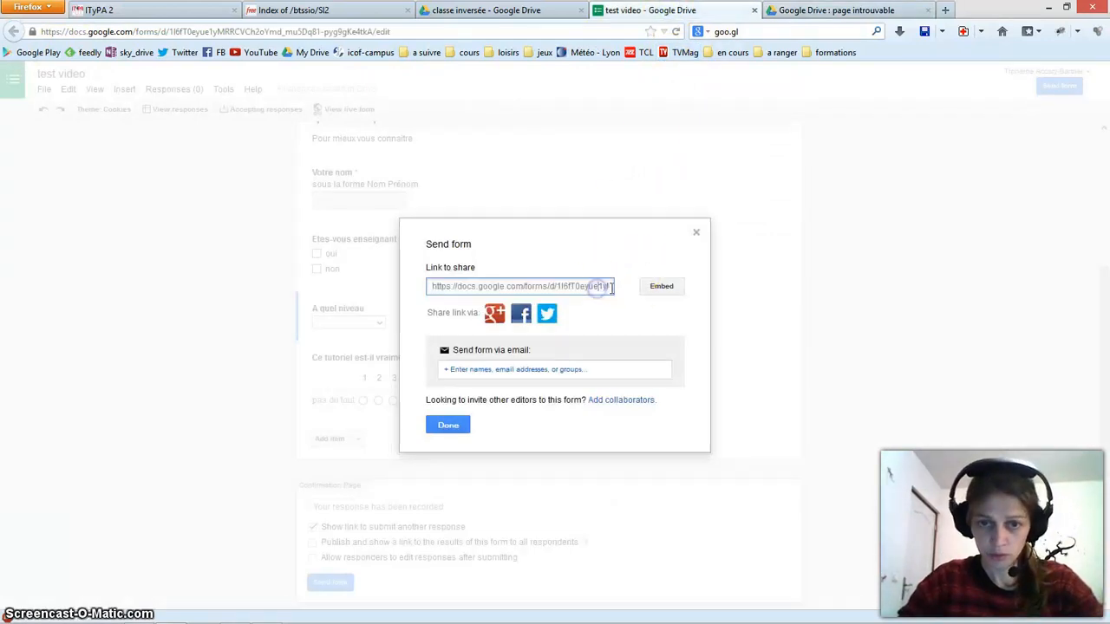
{"action": "left_click", "coordinate": [565, 284]}
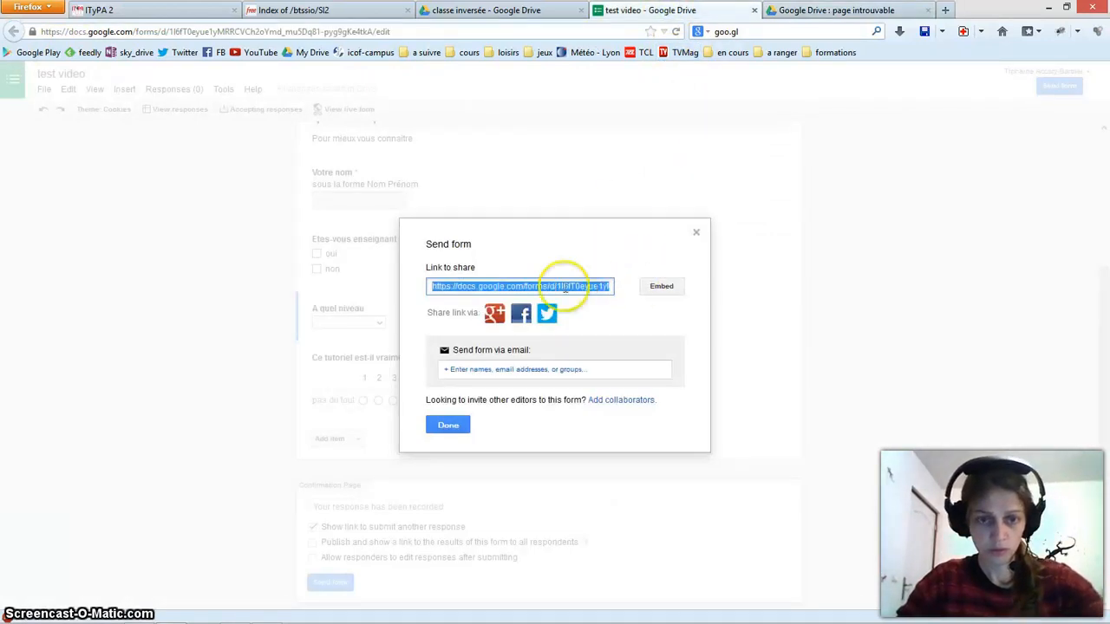
{"action": "left_click", "coordinate": [789, 11]}
{"action": "left_click", "coordinate": [397, 33]}
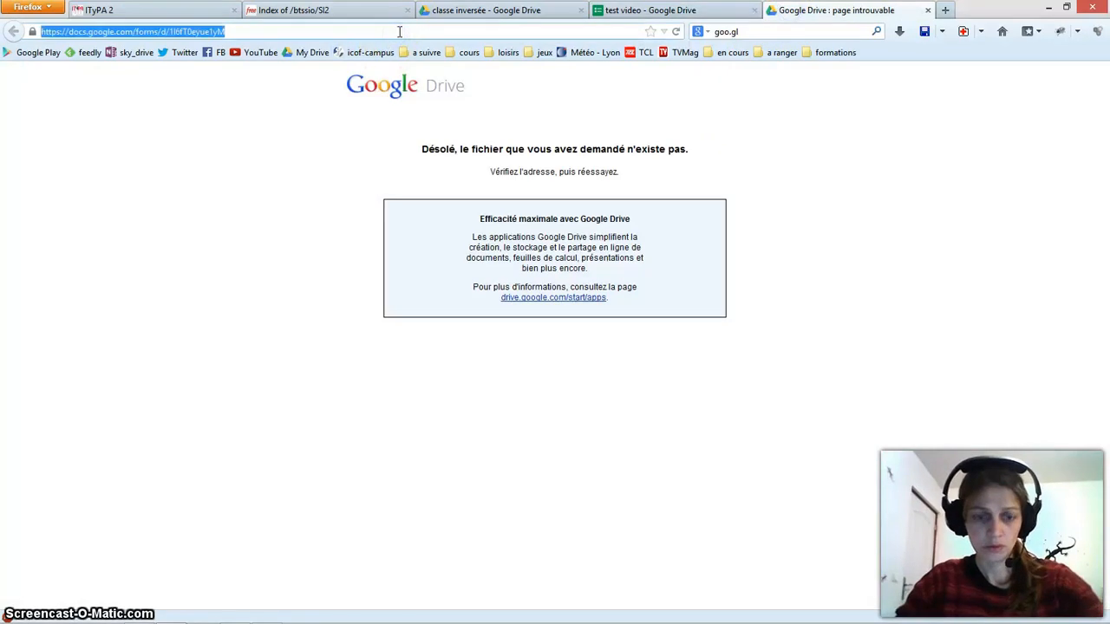
{"action": "type", "text": "https://docs.google.com/forms/d/1l6fT0eyue1yMRRCVCh2oYmd_mu5Dq81-pyg9gKe4tkA/viewform"}
{"action": "key", "text": "Return"}
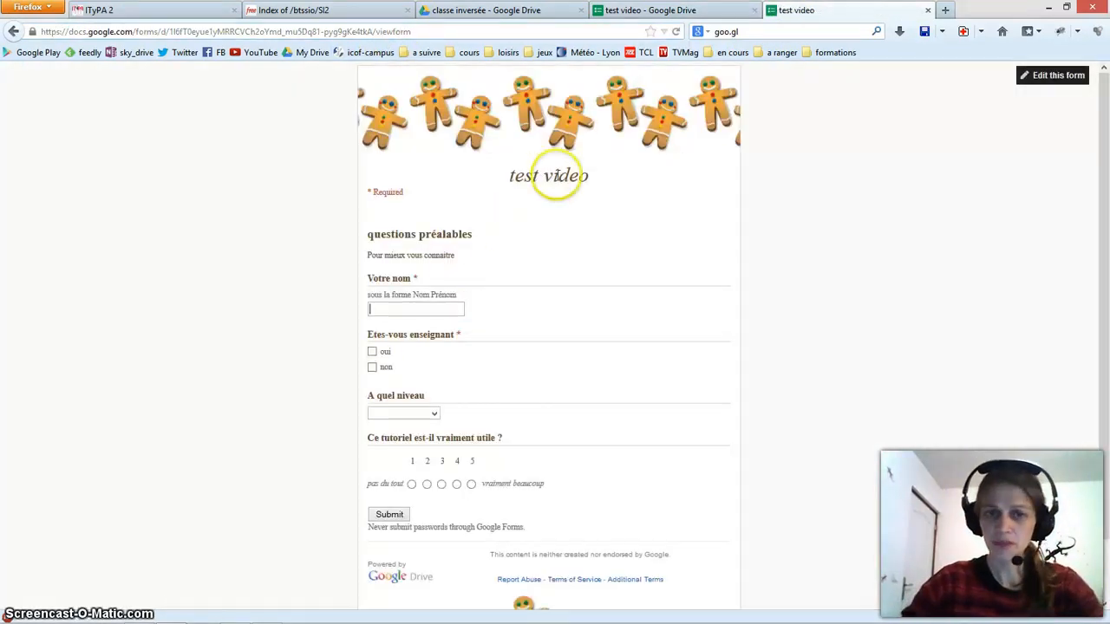
Step: Fill in the live form with the respondent's full name, "oui", "supérieur" and a usefulness rating of 5, and submit it
{"action": "scroll", "coordinate": [565, 218], "scroll_direction": "down", "scroll_amount": 2}
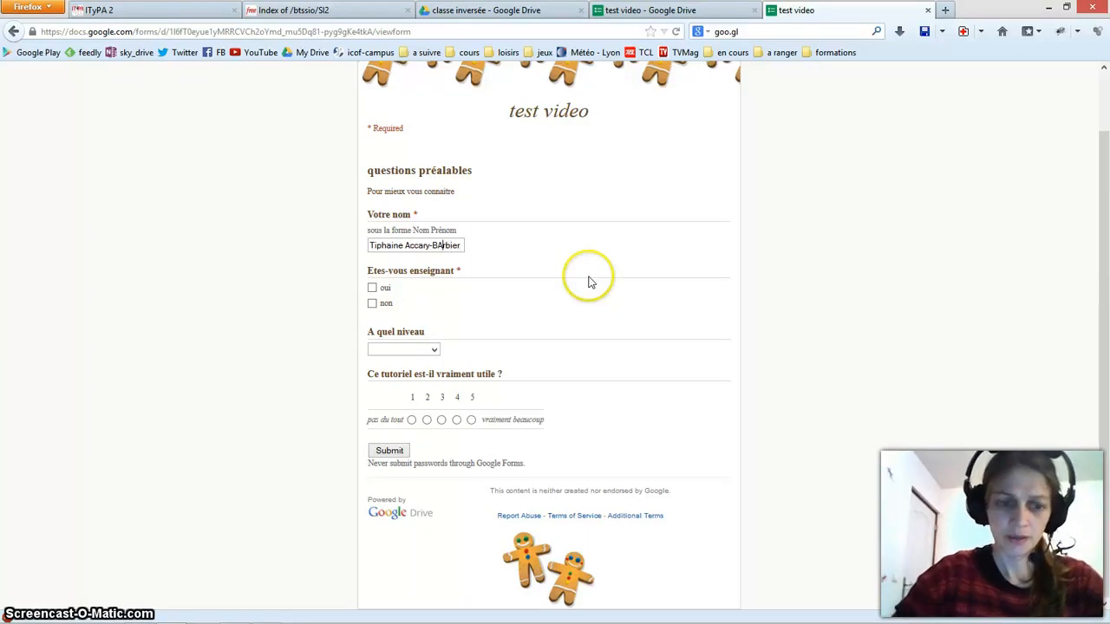
{"action": "left_click", "coordinate": [372, 287]}
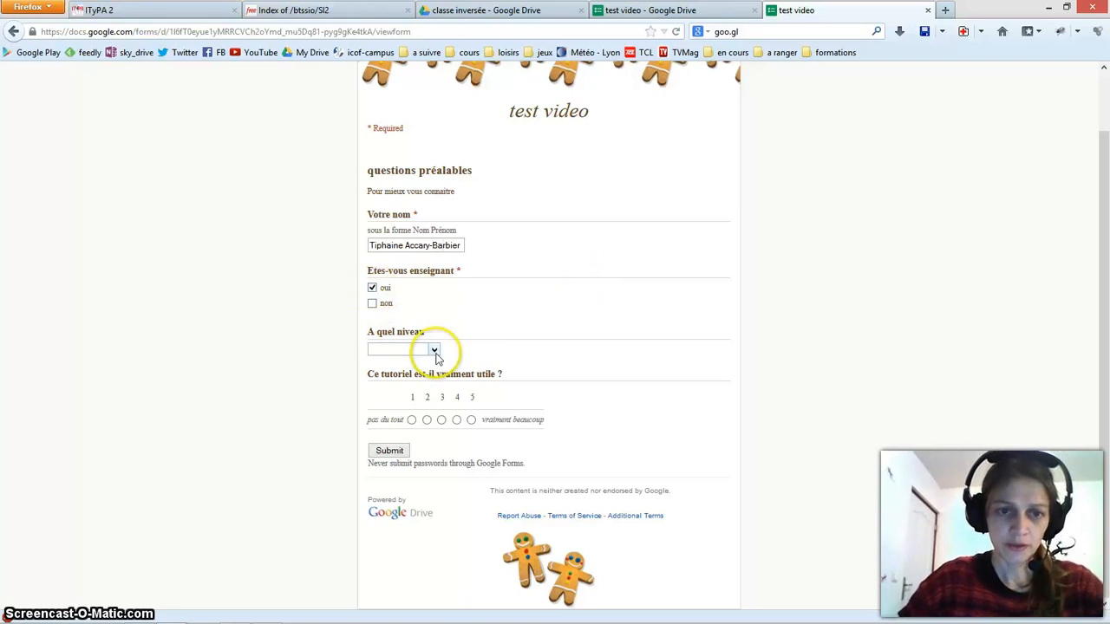
{"action": "left_click", "coordinate": [434, 350]}
{"action": "left_click", "coordinate": [401, 391]}
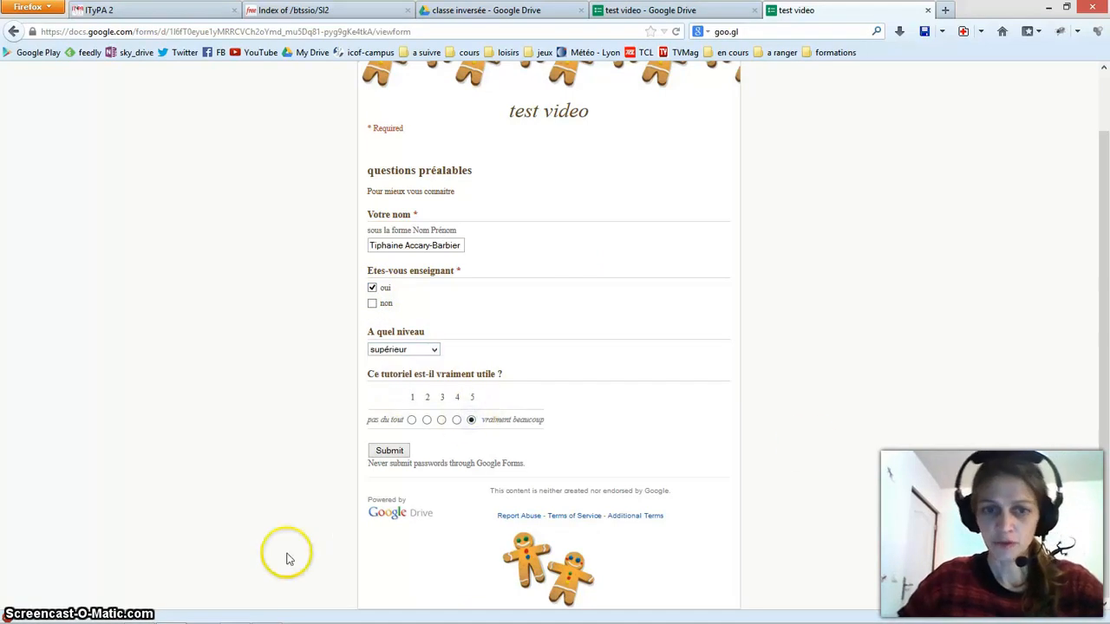
{"action": "left_click", "coordinate": [388, 456]}
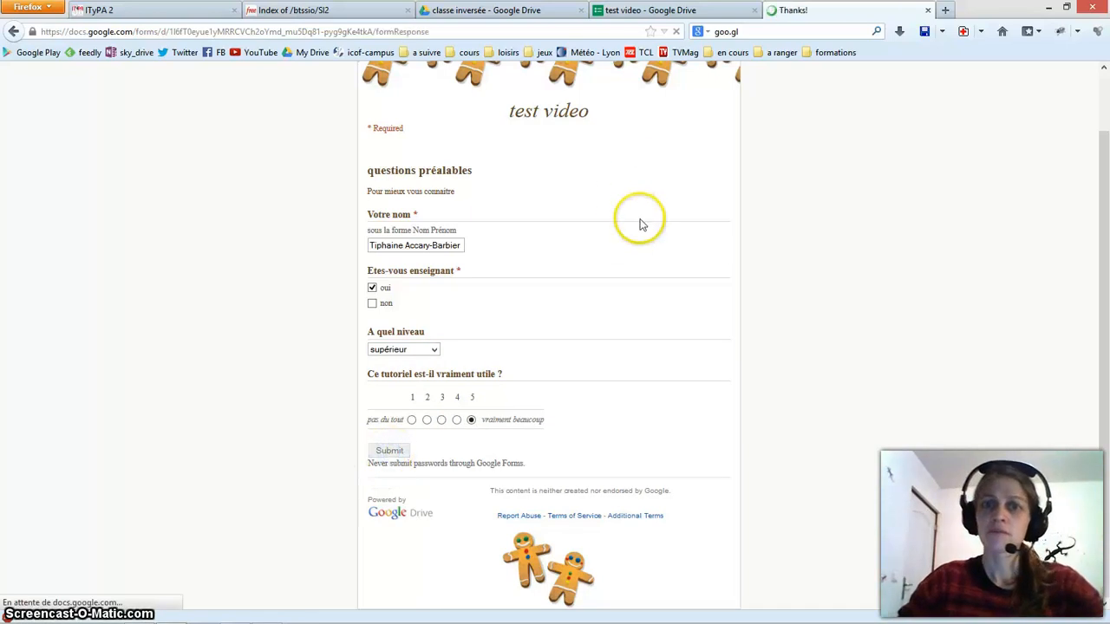
Step: Check the contents of the "classe inversée" Drive folder and return to the "test video" form editor
{"action": "left_click", "coordinate": [482, 10]}
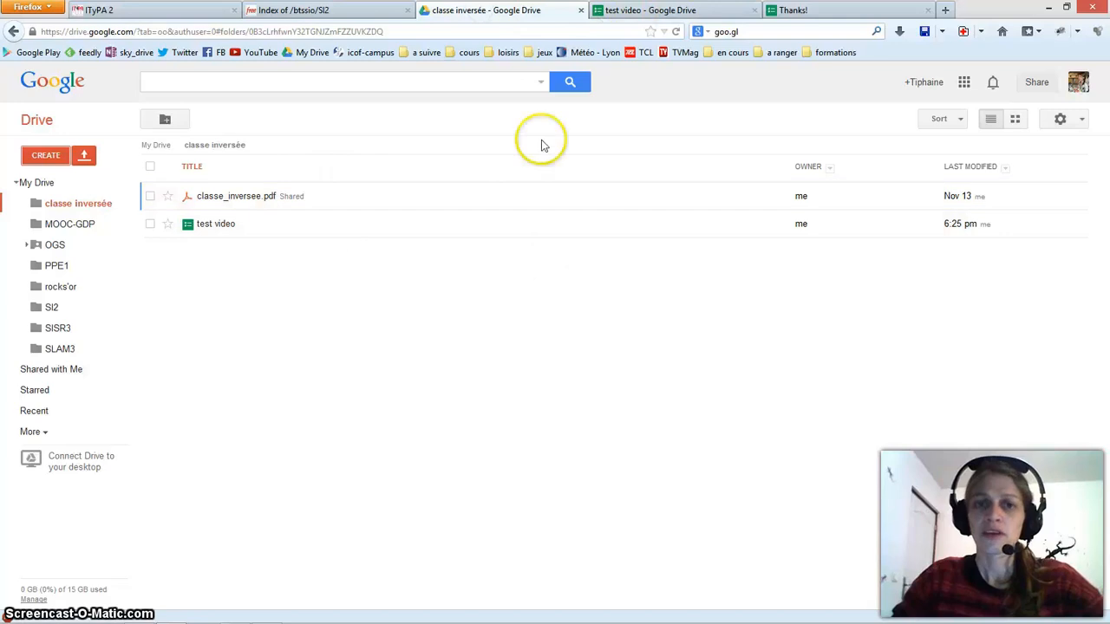
{"action": "left_click", "coordinate": [387, 326]}
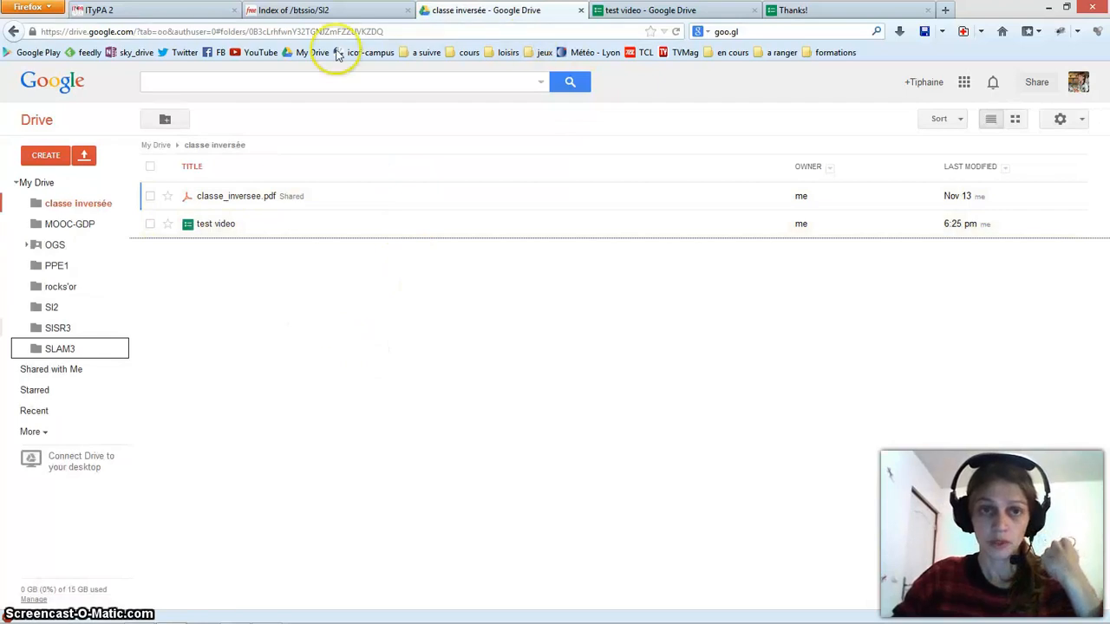
{"action": "left_click", "coordinate": [652, 15]}
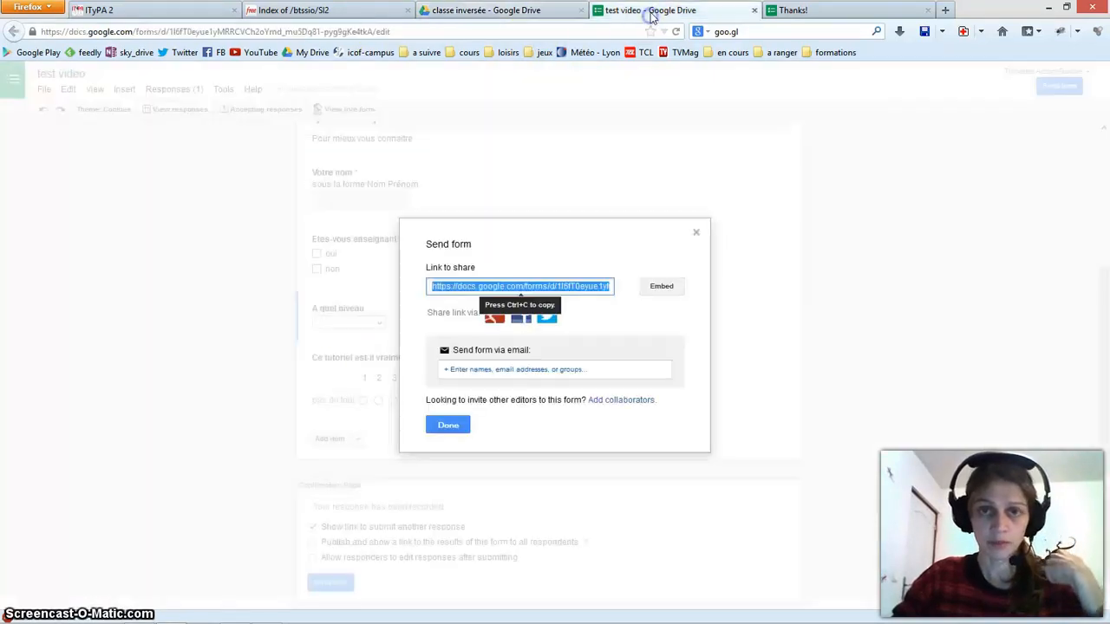
Step: Close the form's sending options, and switch its response acceptance off and back on
{"action": "left_click", "coordinate": [448, 425]}
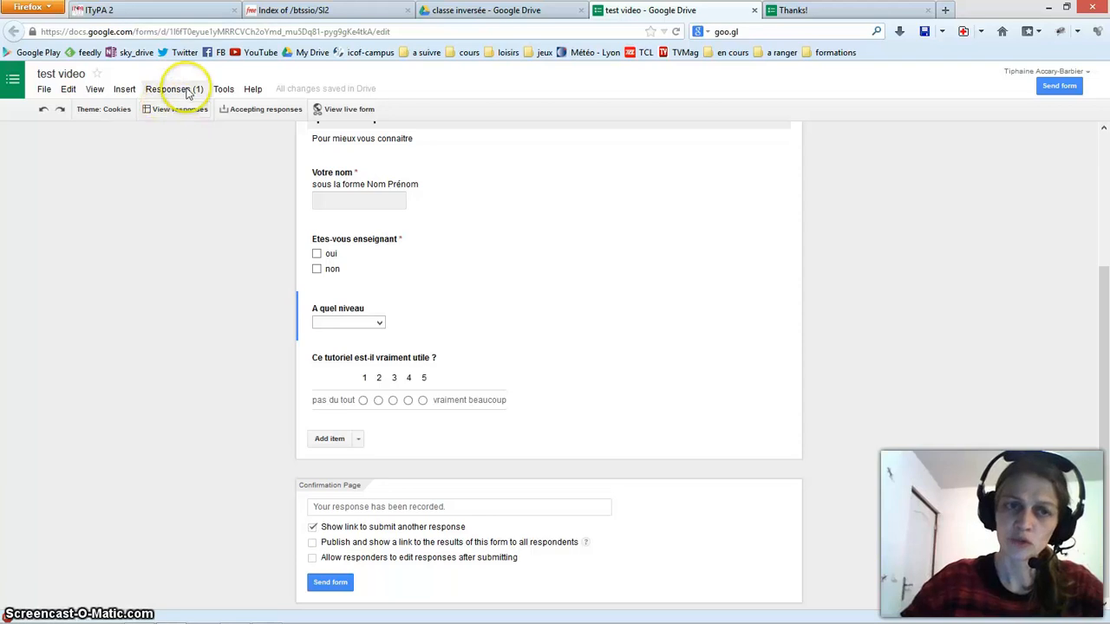
{"action": "left_click", "coordinate": [243, 114]}
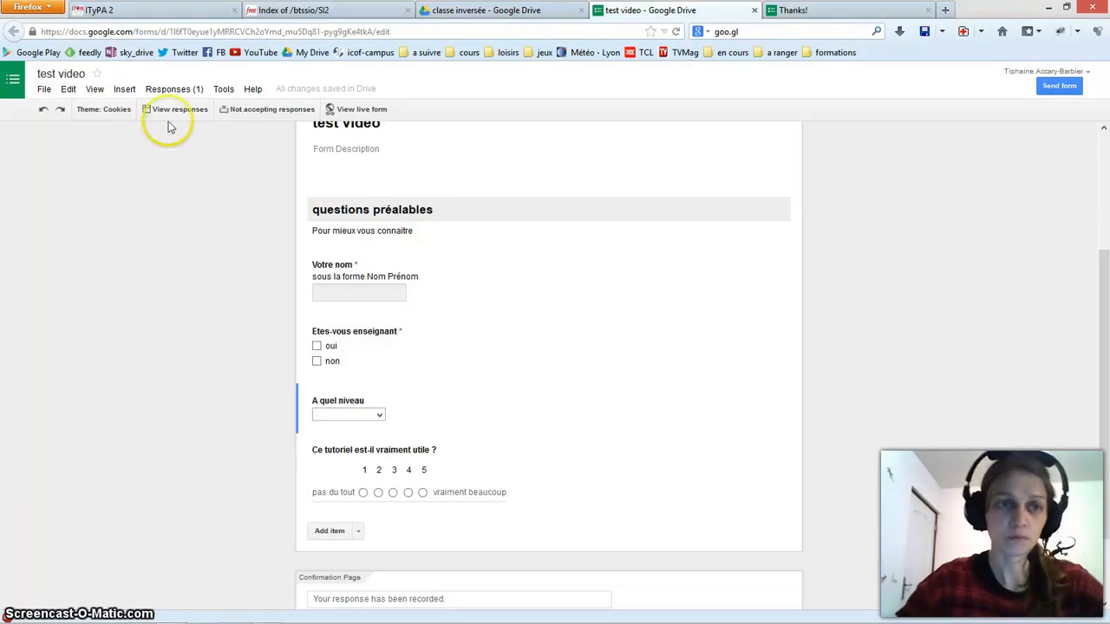
{"action": "left_click", "coordinate": [225, 111]}
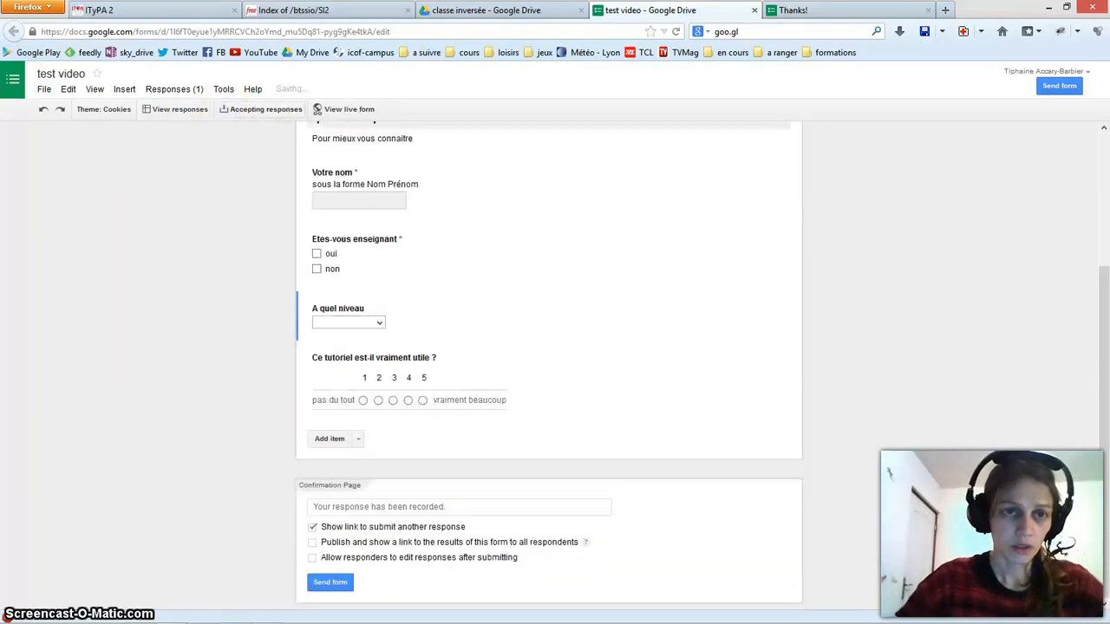
Step: Open the form's response spreadsheet and close the leftover "Thanks!" browser tab
{"action": "left_click", "coordinate": [174, 109]}
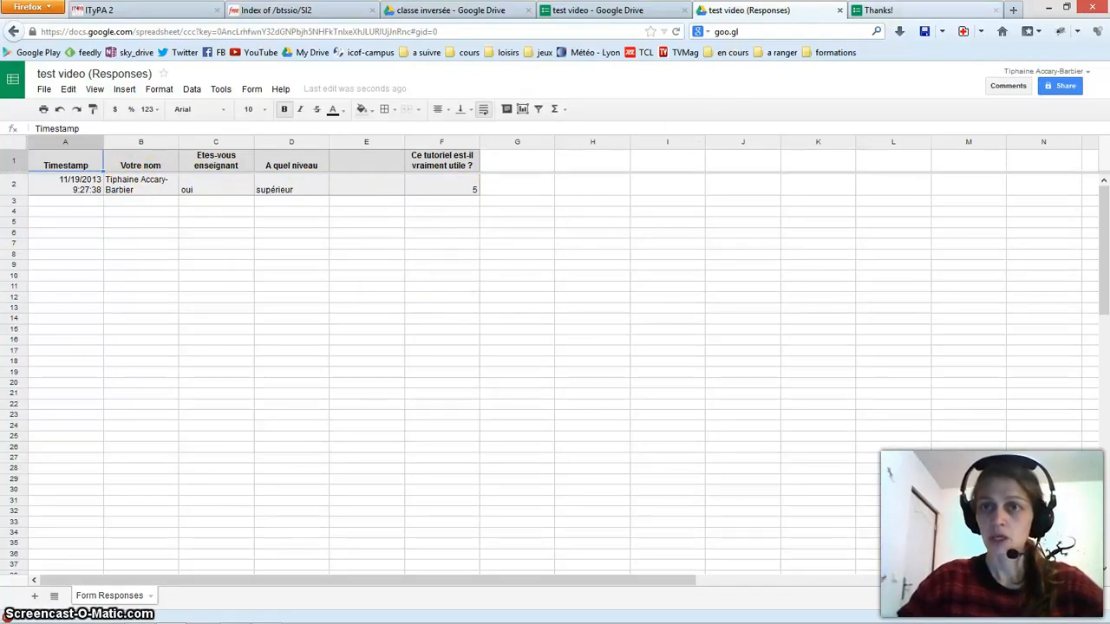
{"action": "left_click", "coordinate": [903, 12]}
{"action": "left_click", "coordinate": [997, 10]}
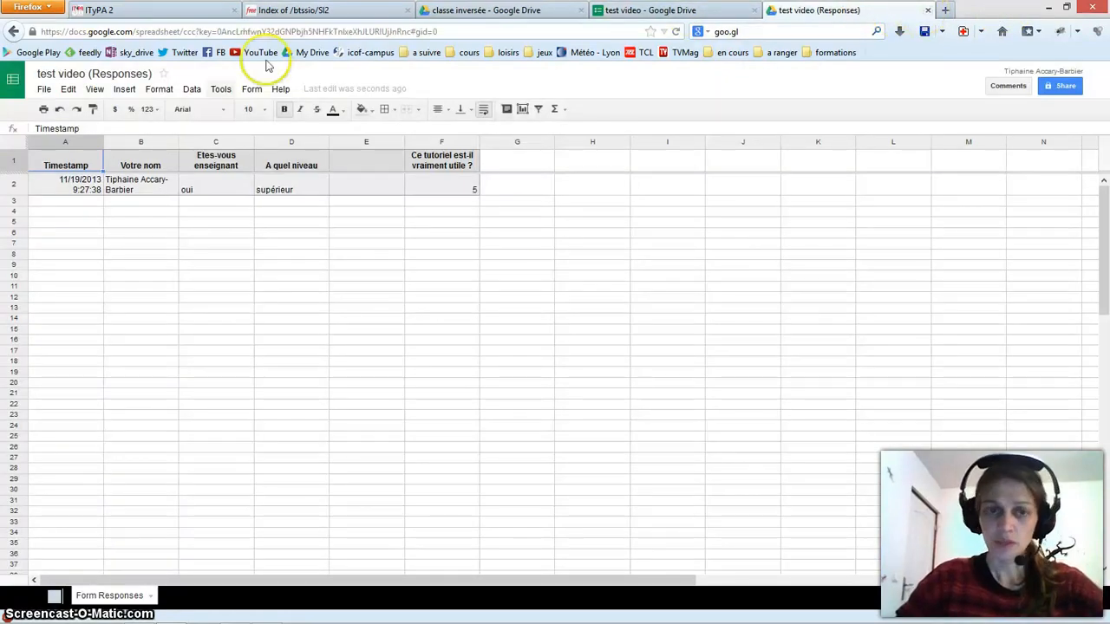
Step: Switch to the google_form.pptx slideshow in PowerPoint and advance to the slide "partager et exploiter les resultats"
{"action": "left_click", "coordinate": [236, 613]}
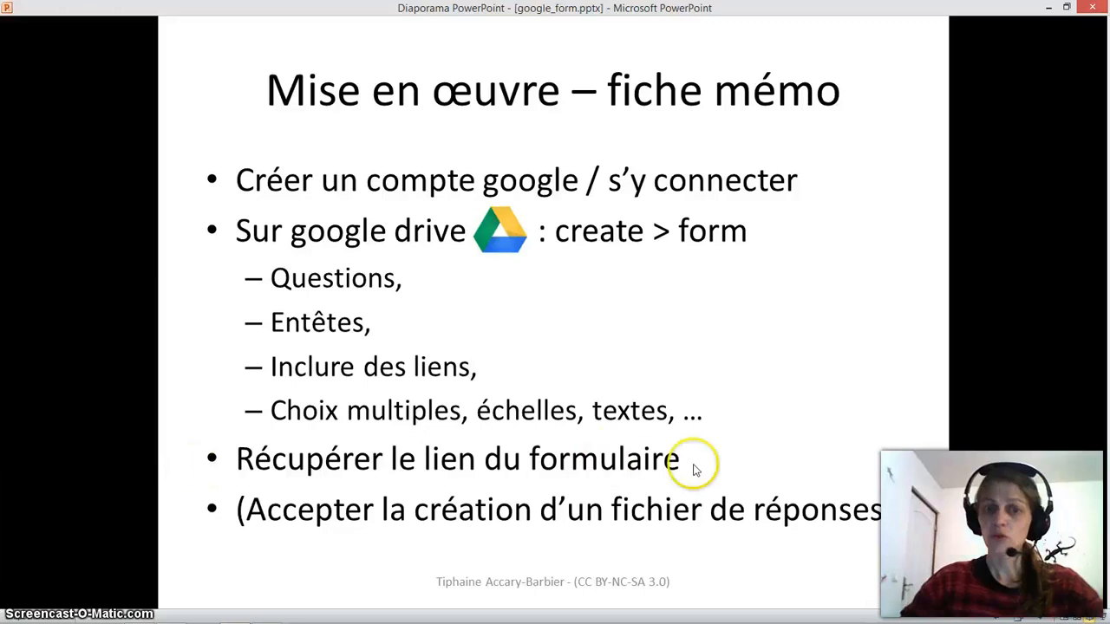
{"action": "left_click", "coordinate": [729, 498]}
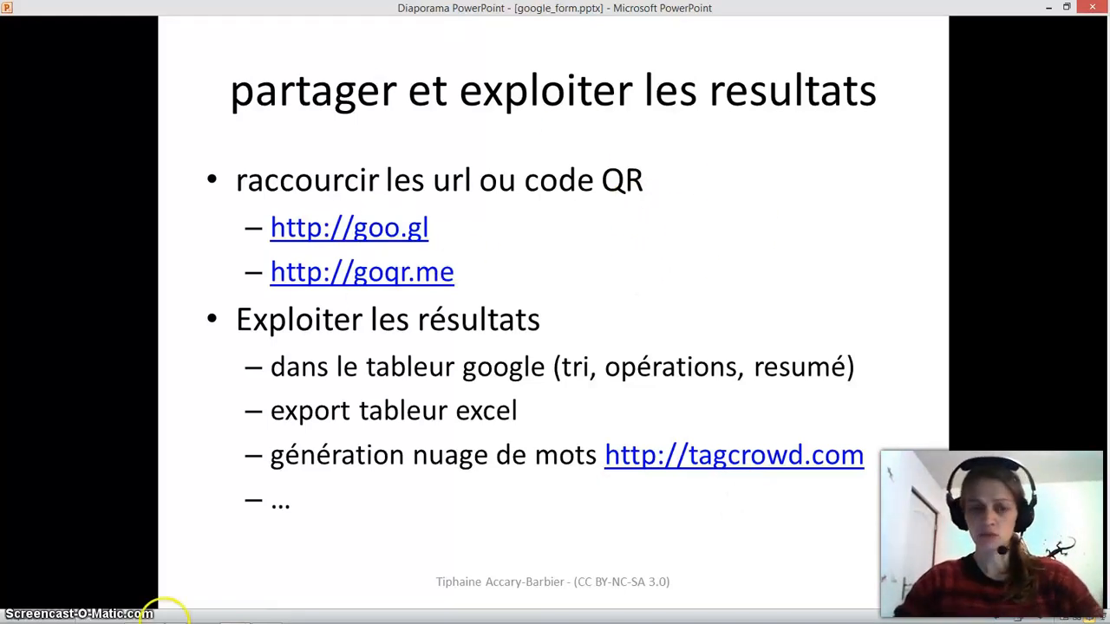
{"action": "mouse_move", "coordinate": [67, 620]}
Step: Return to Firefox, paste the "test video" form's full link into a new tab's address, and select it
{"action": "left_click", "coordinate": [171, 614]}
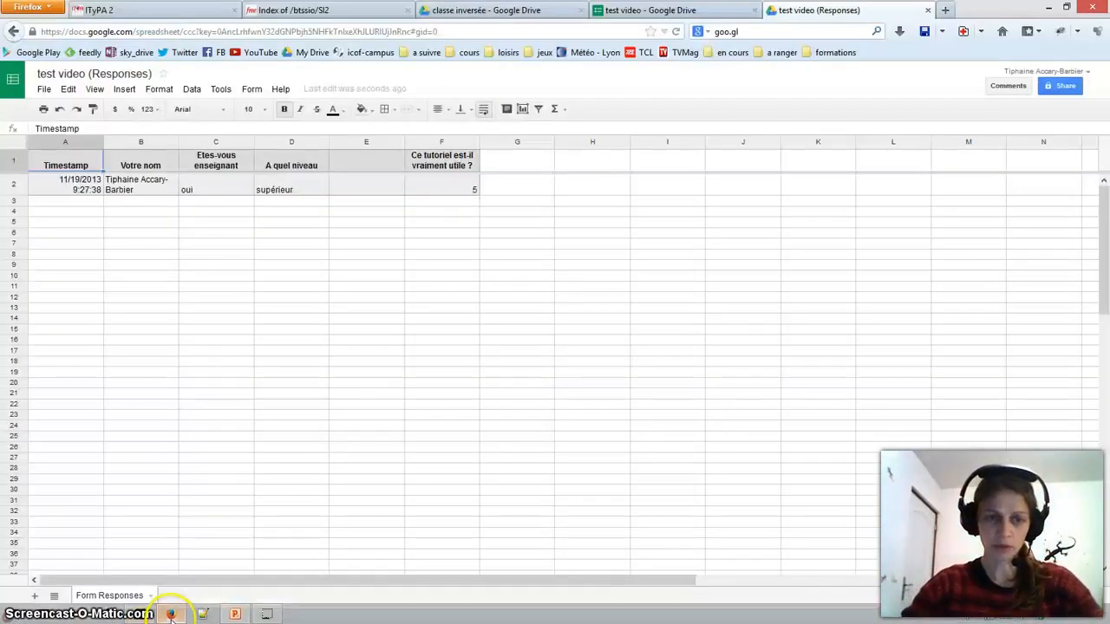
{"action": "left_click", "coordinate": [633, 12]}
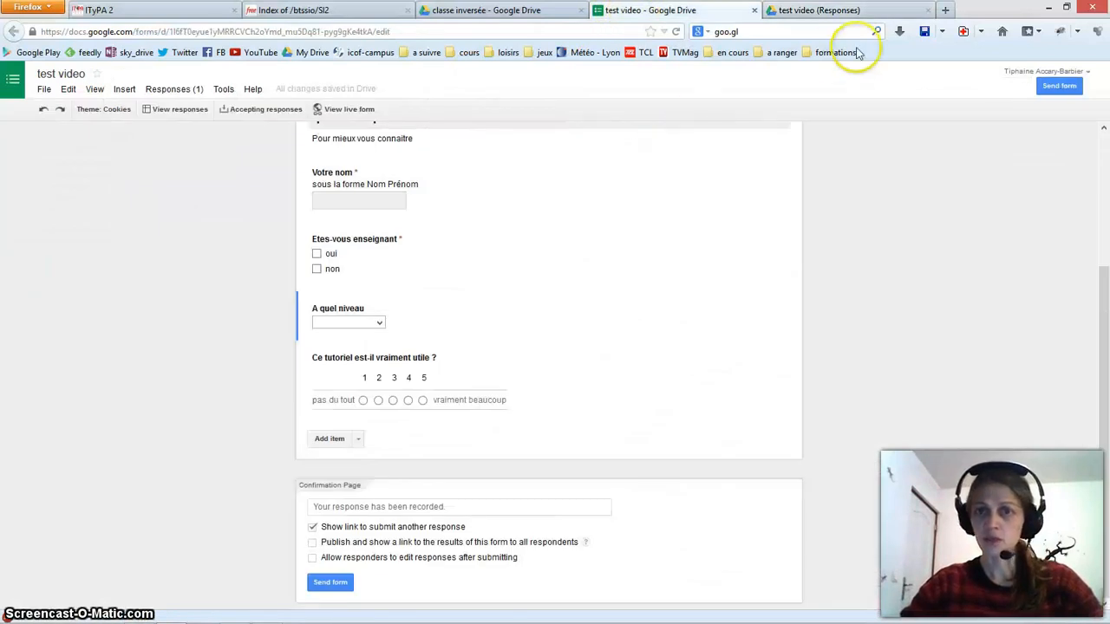
{"action": "left_click", "coordinate": [946, 10]}
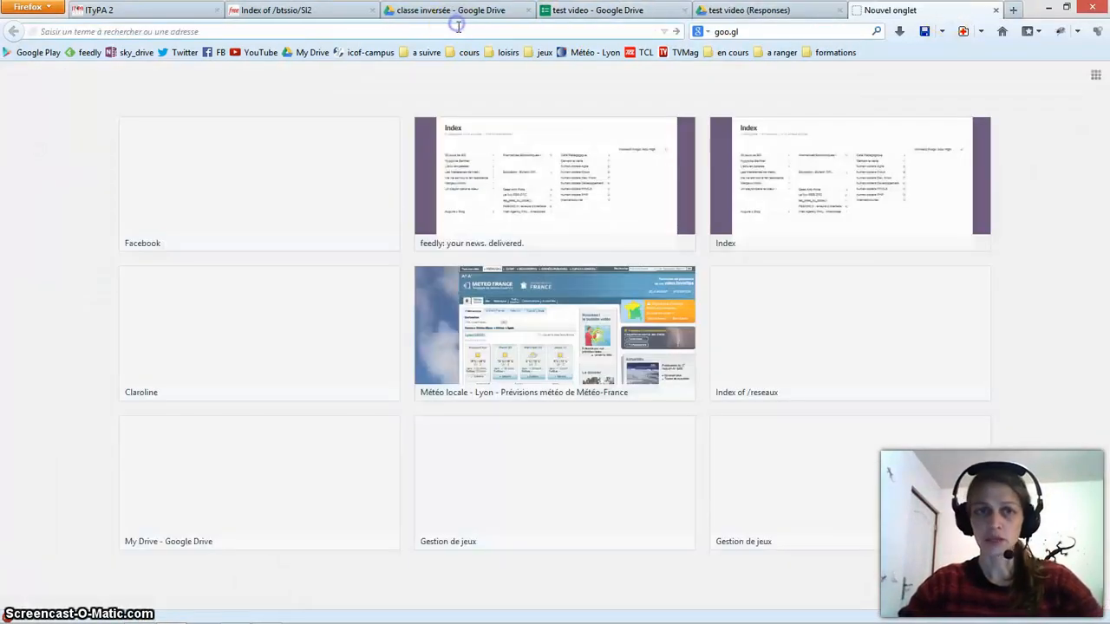
{"action": "type", "text": "https://docs.google.com/forms/d/1l6fT0eyue1yMRRCVCh2oYmd_mu5Dq81-pyg9gKe4tkA/viewform"}
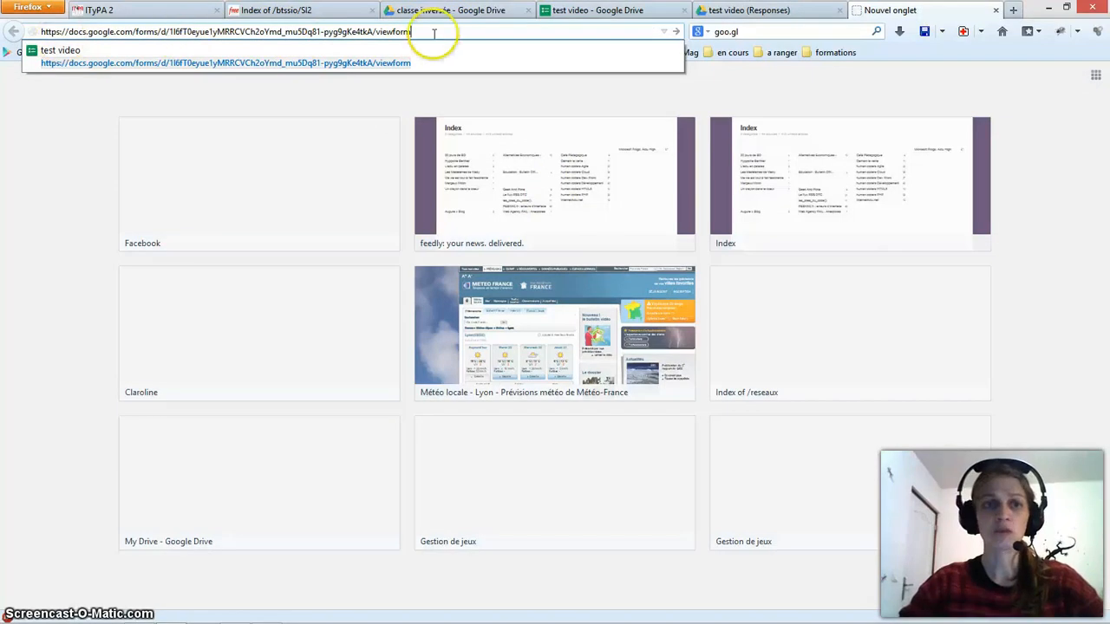
{"action": "left_click_drag", "start_coordinate": [430, 30], "coordinate": [54, 31]}
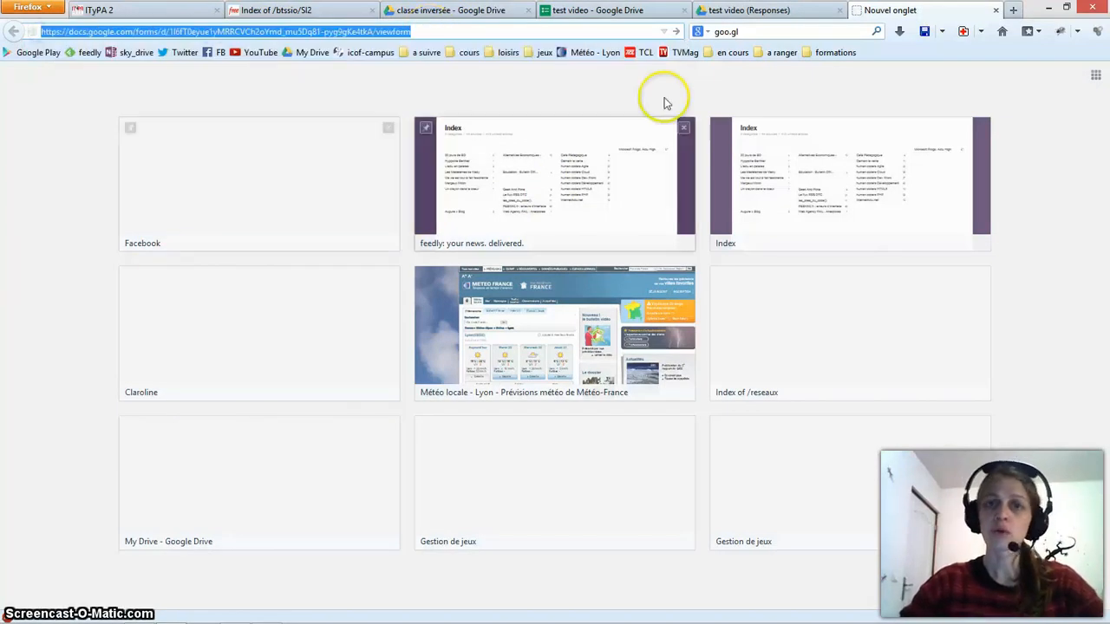
Step: Find the goo.gl URL shortener through a web search and shorten the form's full link with it
{"action": "left_click", "coordinate": [766, 32]}
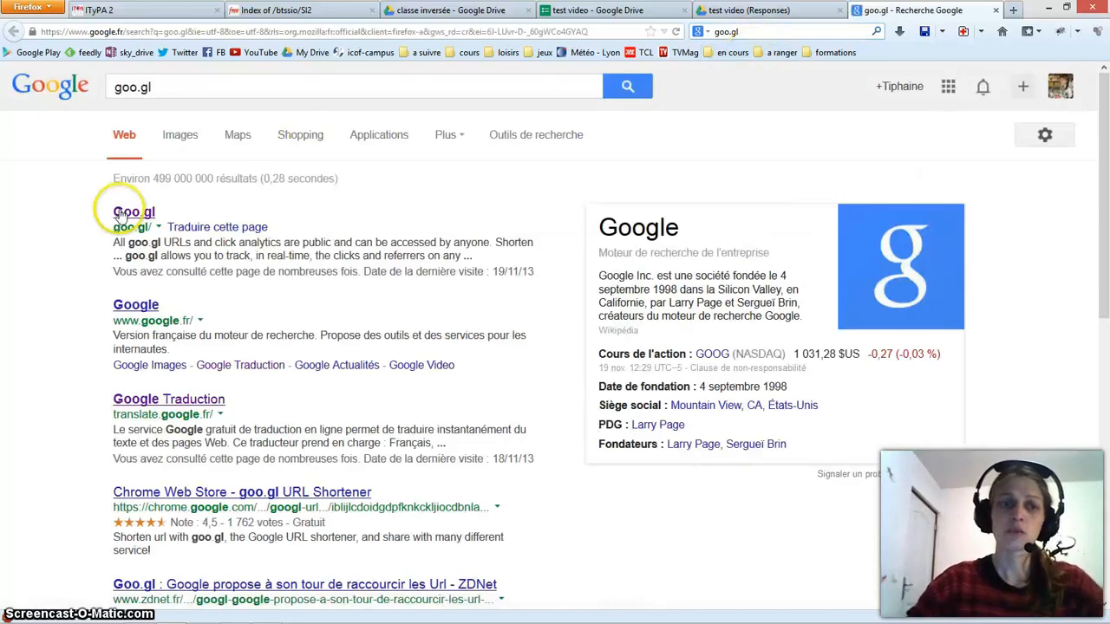
{"action": "left_click", "coordinate": [126, 214]}
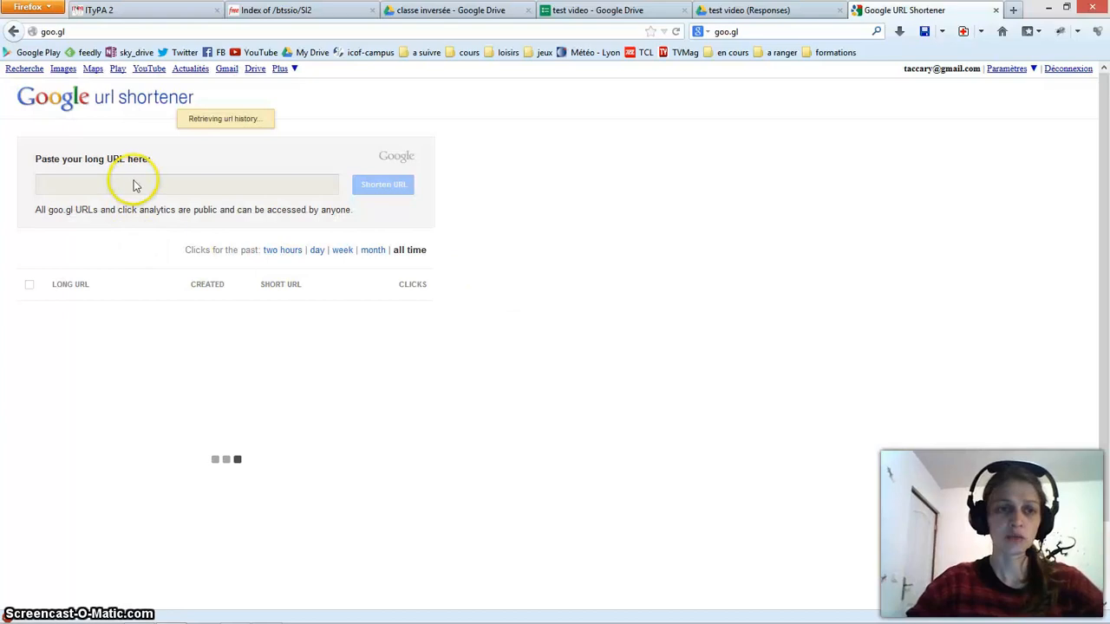
{"action": "left_click", "coordinate": [90, 184]}
{"action": "key", "text": "ctrl+v"}
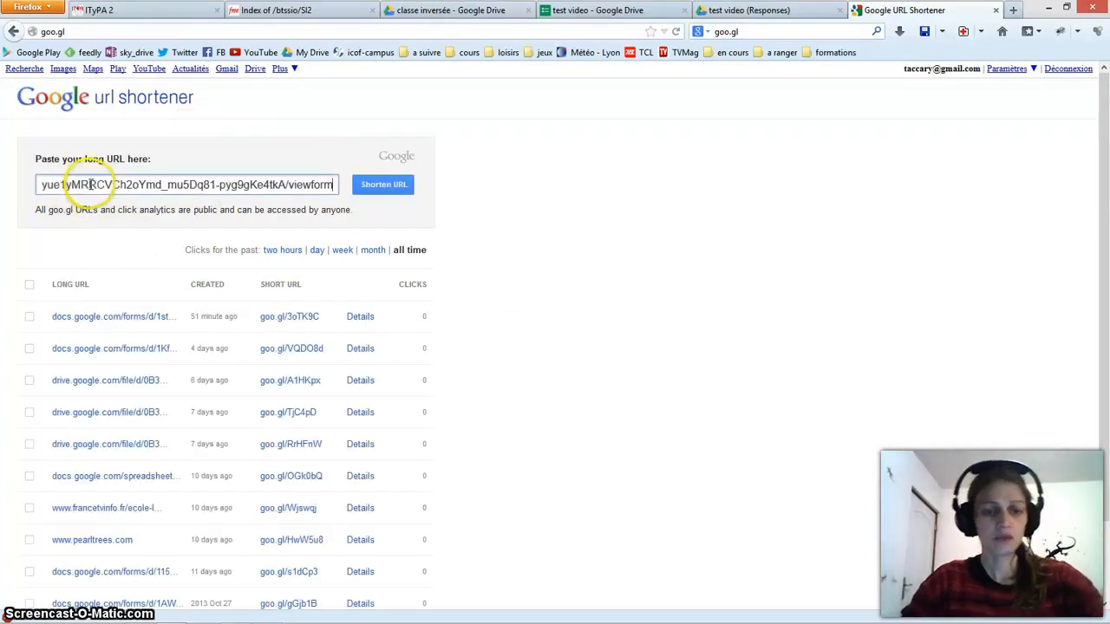
{"action": "left_click", "coordinate": [390, 185]}
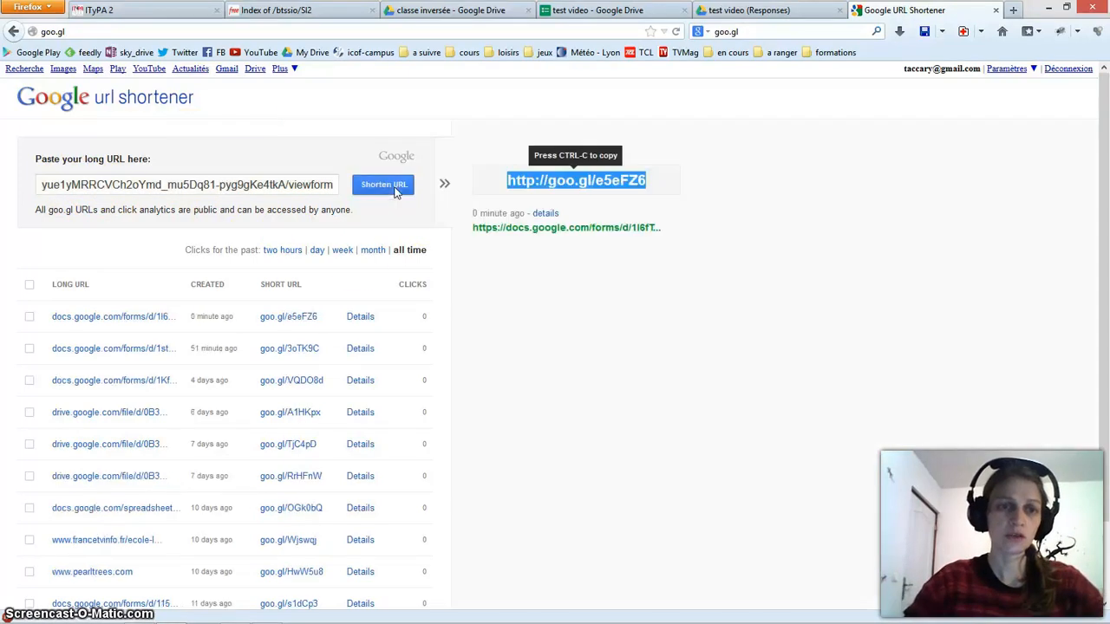
Step: Copy the form's short link goo.gl/e5eFZ6 and load the live form with it
{"action": "left_click", "coordinate": [318, 320]}
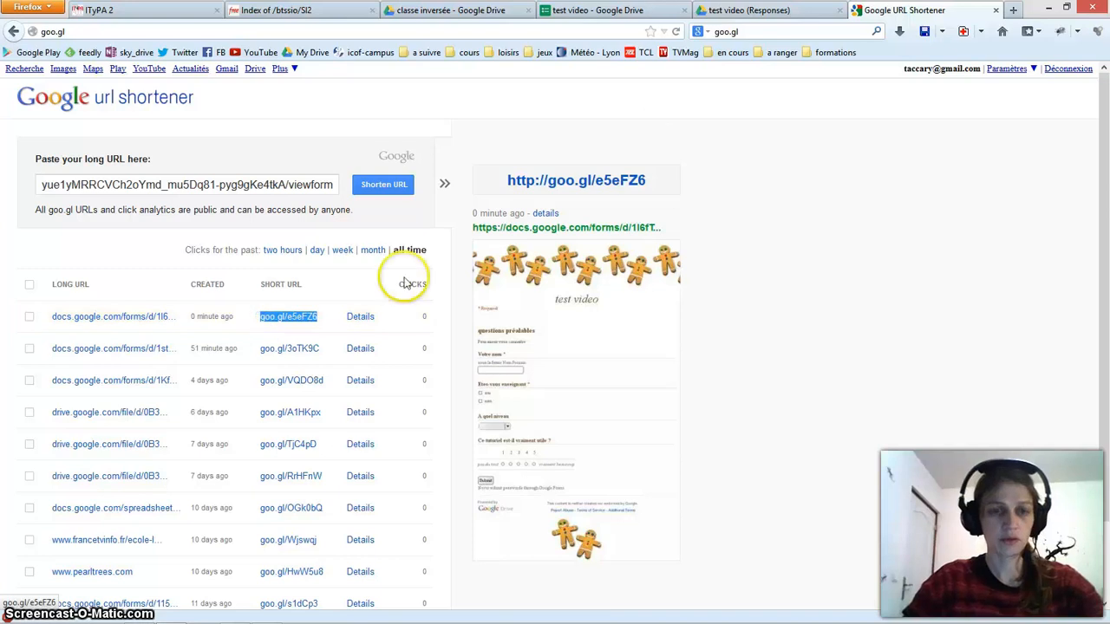
{"action": "left_click", "coordinate": [569, 32]}
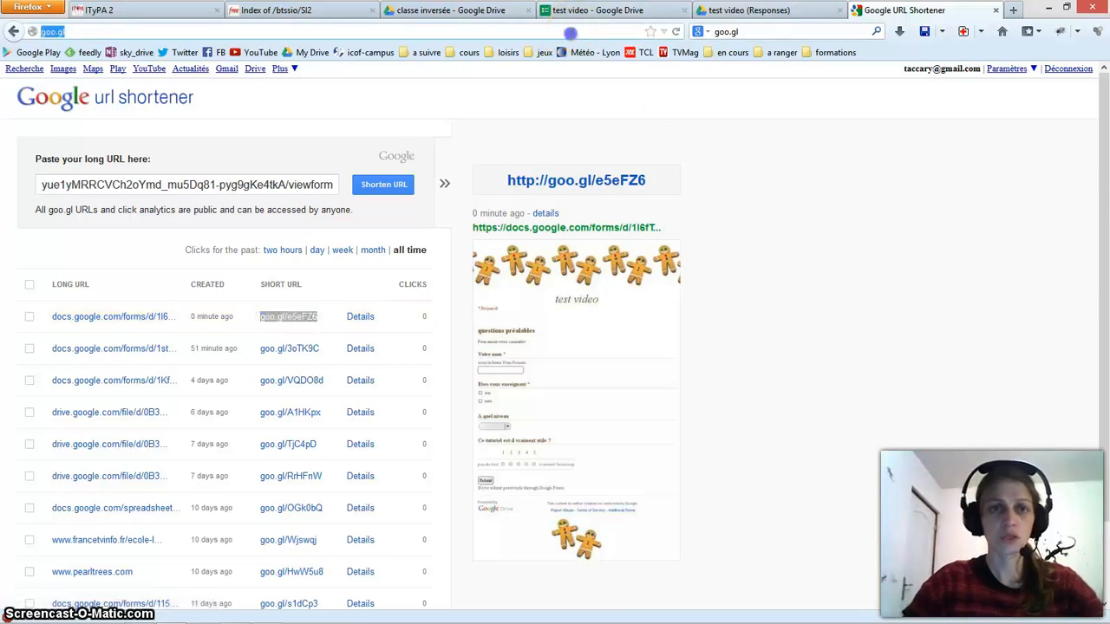
{"action": "key", "text": "Return"}
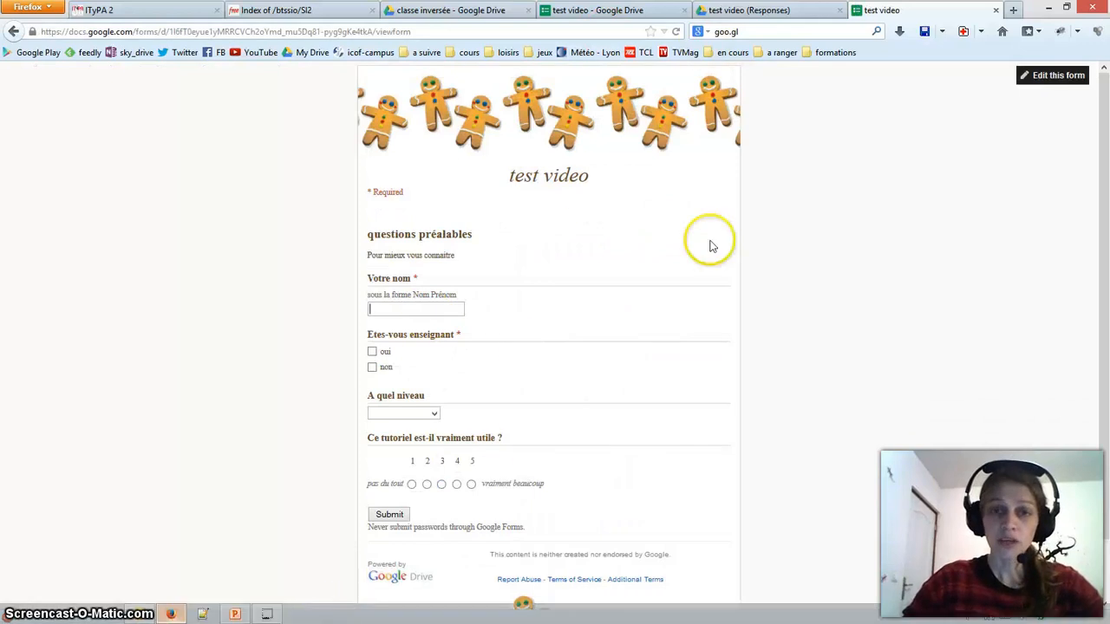
Step: Return to the PowerPoint slideshow, open its goqr.me link, and place the cursor in the QR generator's text box
{"action": "left_click", "coordinate": [235, 614]}
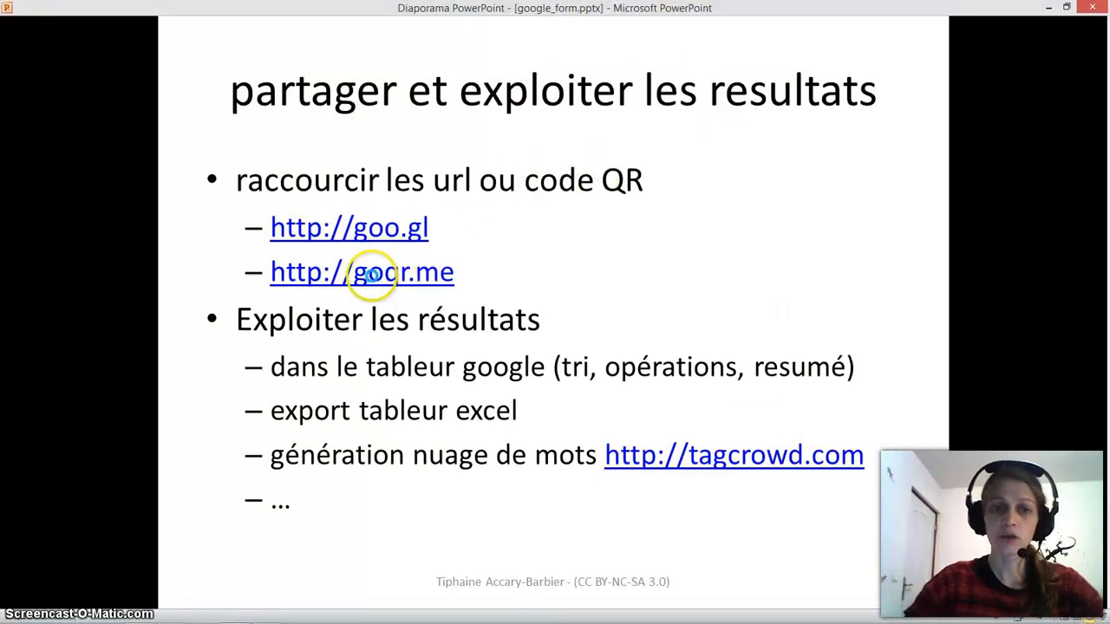
{"action": "left_click", "coordinate": [368, 274]}
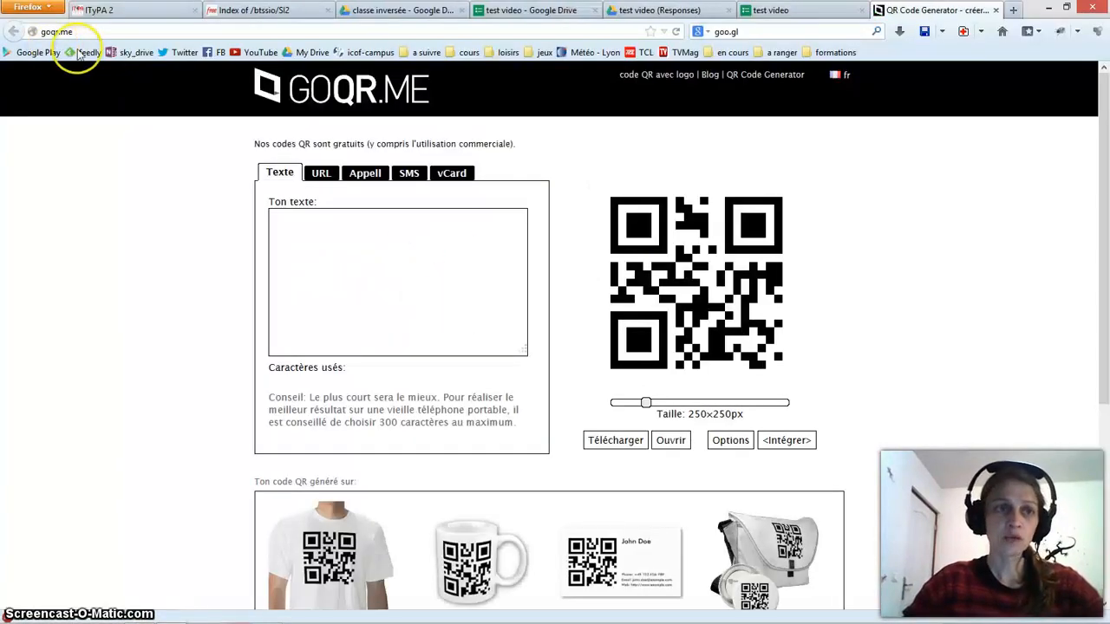
{"action": "left_click", "coordinate": [402, 263]}
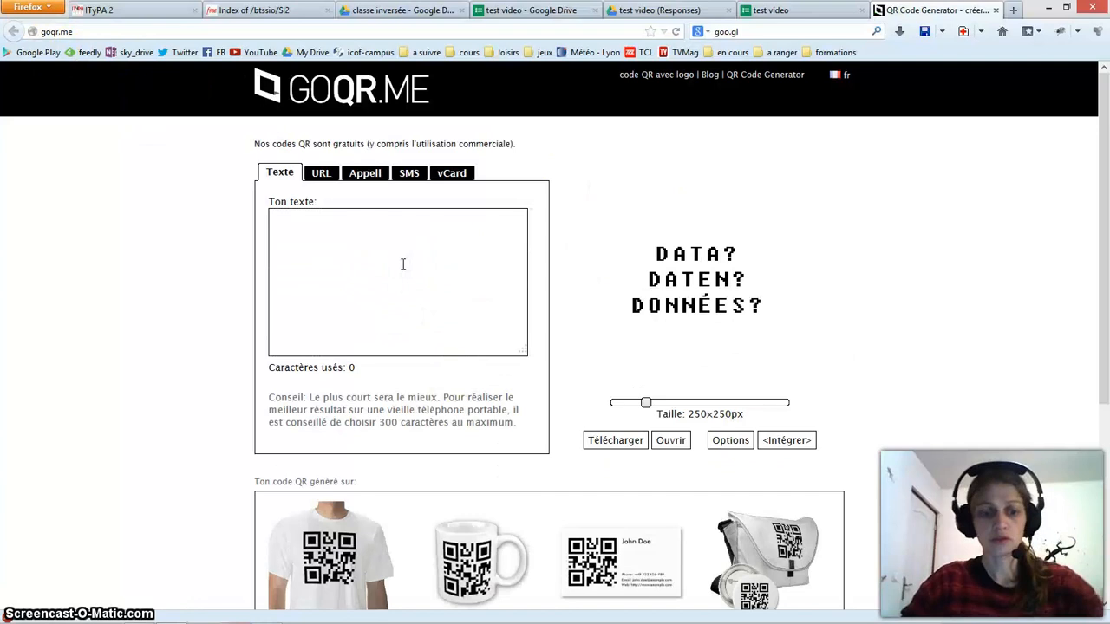
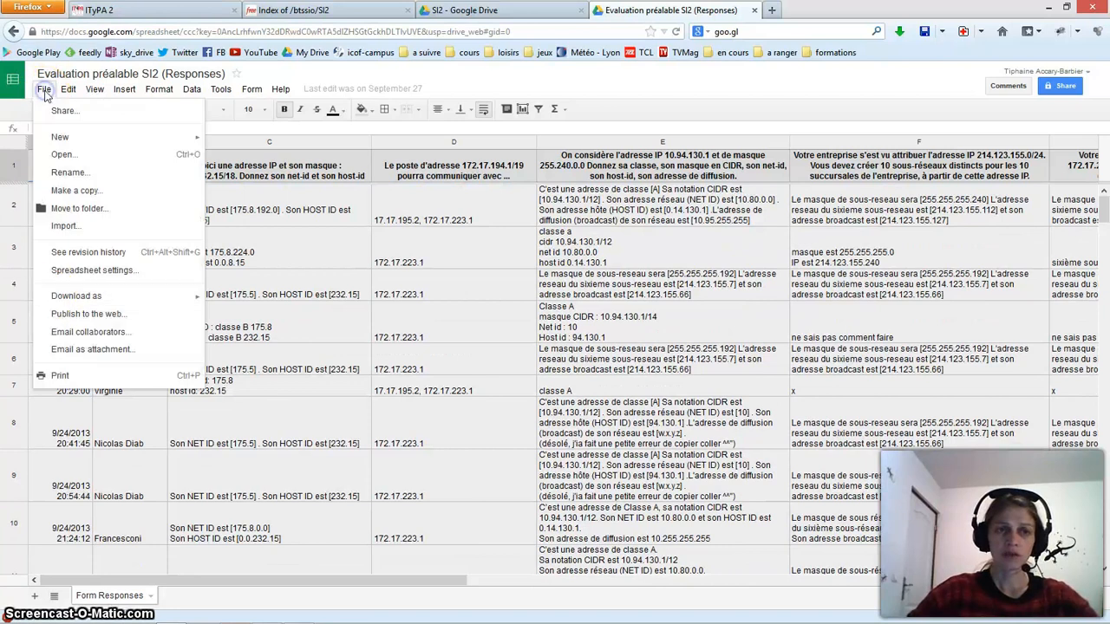
Step: Download the "Evaluation préalable SI2 (Responses)" spreadsheet in Microsoft Excel (.xlsx) format and open it in Excel
{"action": "mouse_move", "coordinate": [130, 296]}
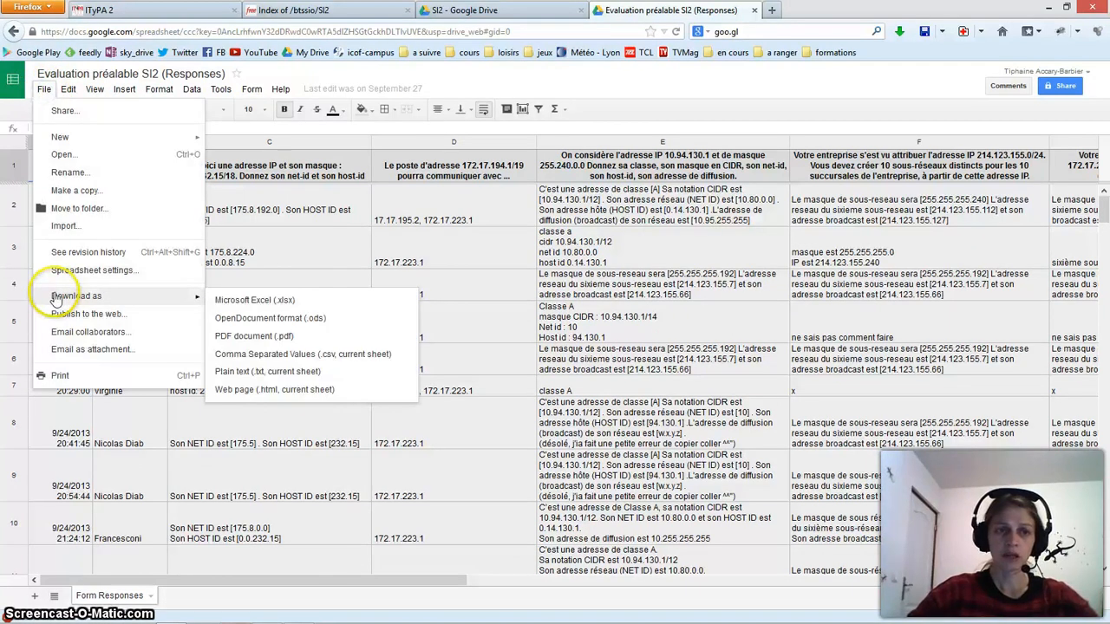
{"action": "left_click", "coordinate": [295, 306]}
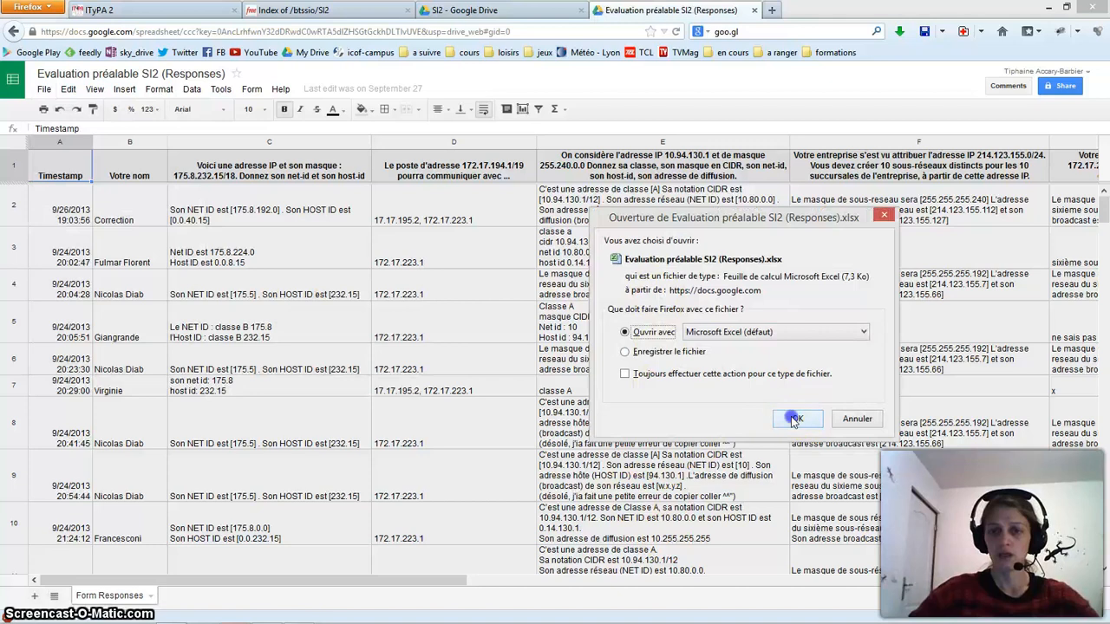
{"action": "left_click", "coordinate": [795, 419]}
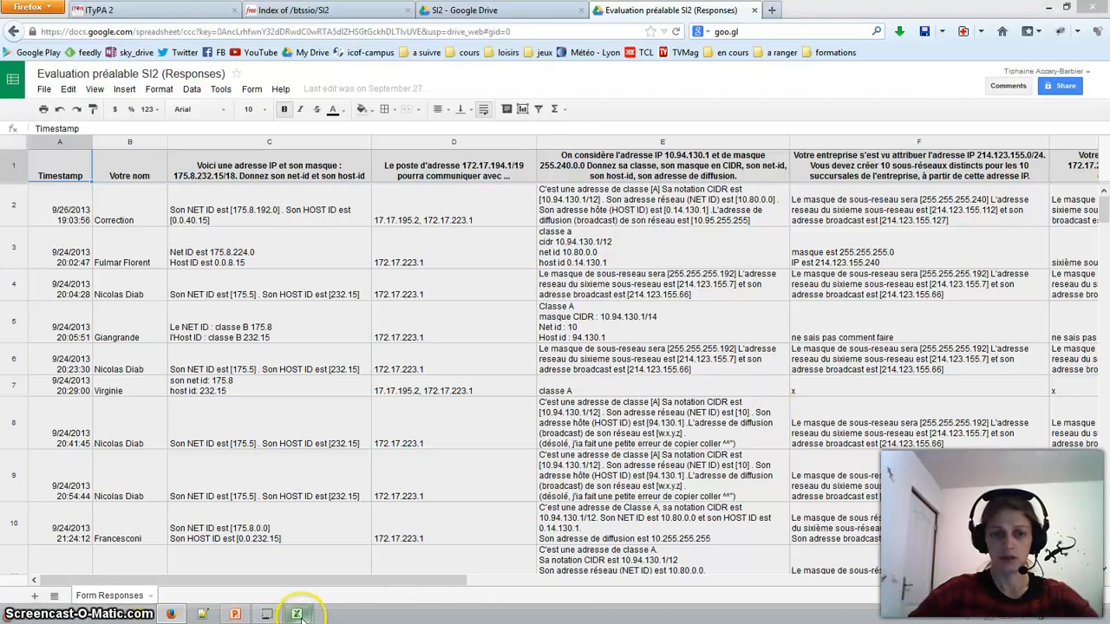
{"action": "mouse_move", "coordinate": [296, 614]}
{"action": "left_click", "coordinate": [339, 572]}
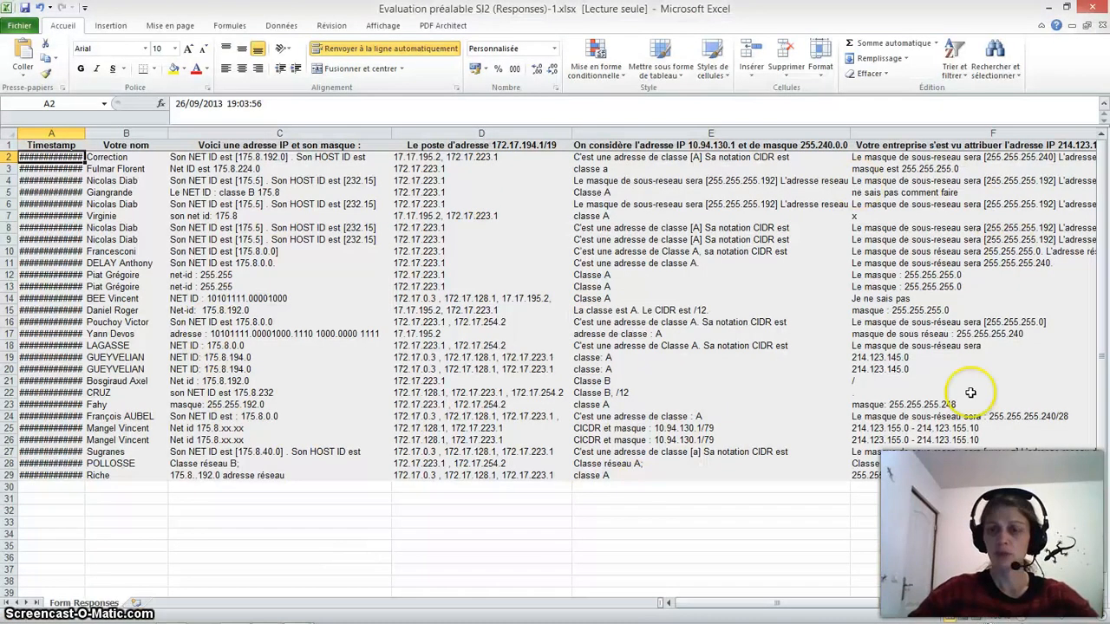
Step: Widen the Timestamp column enough to fit its dates and look over the available formula commands
{"action": "left_click_drag", "start_coordinate": [85, 132], "coordinate": [101, 132]}
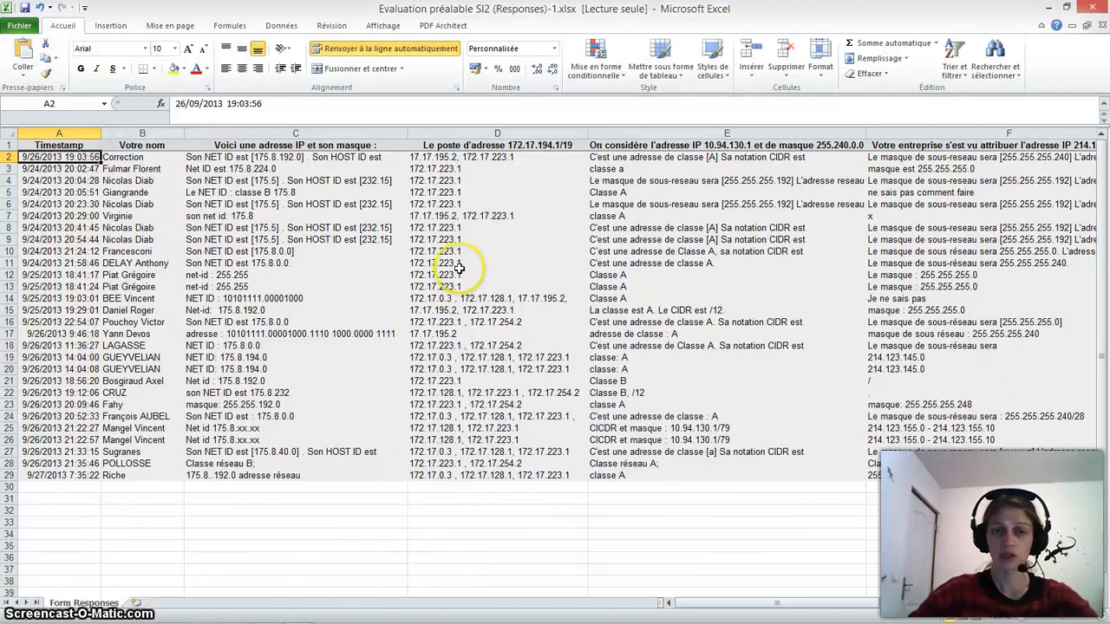
{"action": "left_click", "coordinate": [230, 25]}
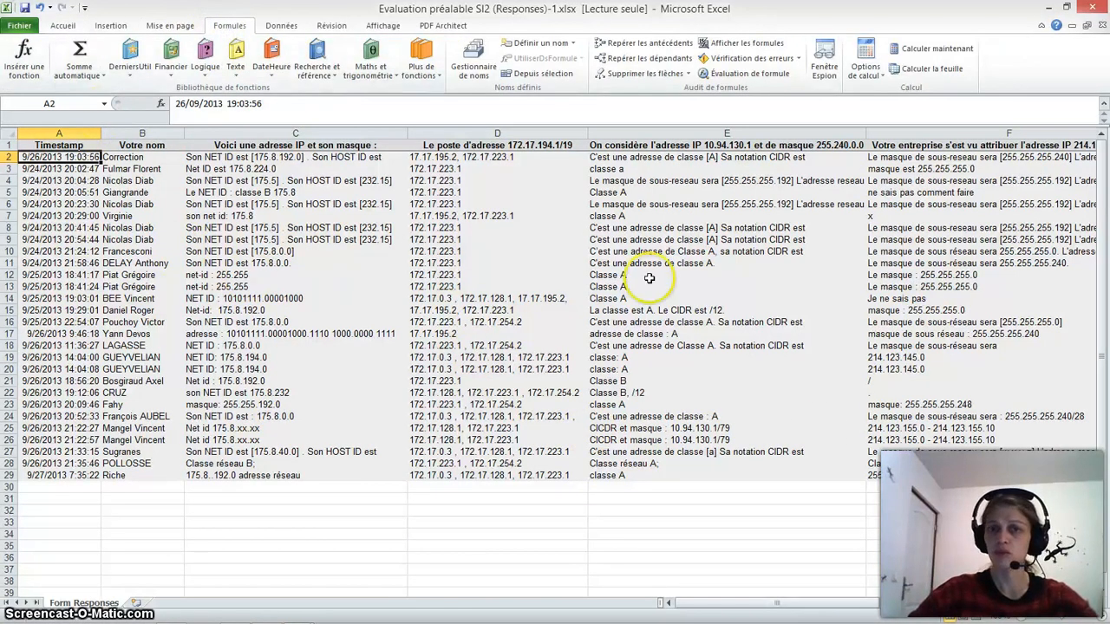
{"action": "left_click", "coordinate": [58, 25]}
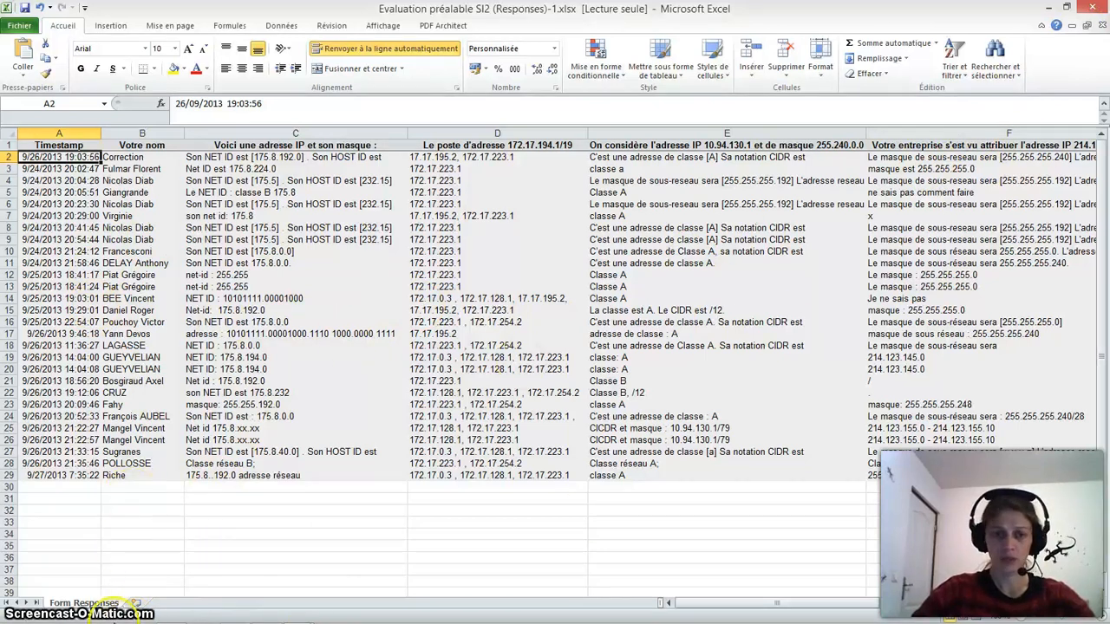
Step: Switch to the workbook "Evaluation préalable SI2 (Responses).xlsx" and examine the colour-coded answers and level legend on the "reponses_triees" sheet
{"action": "mouse_move", "coordinate": [88, 622]}
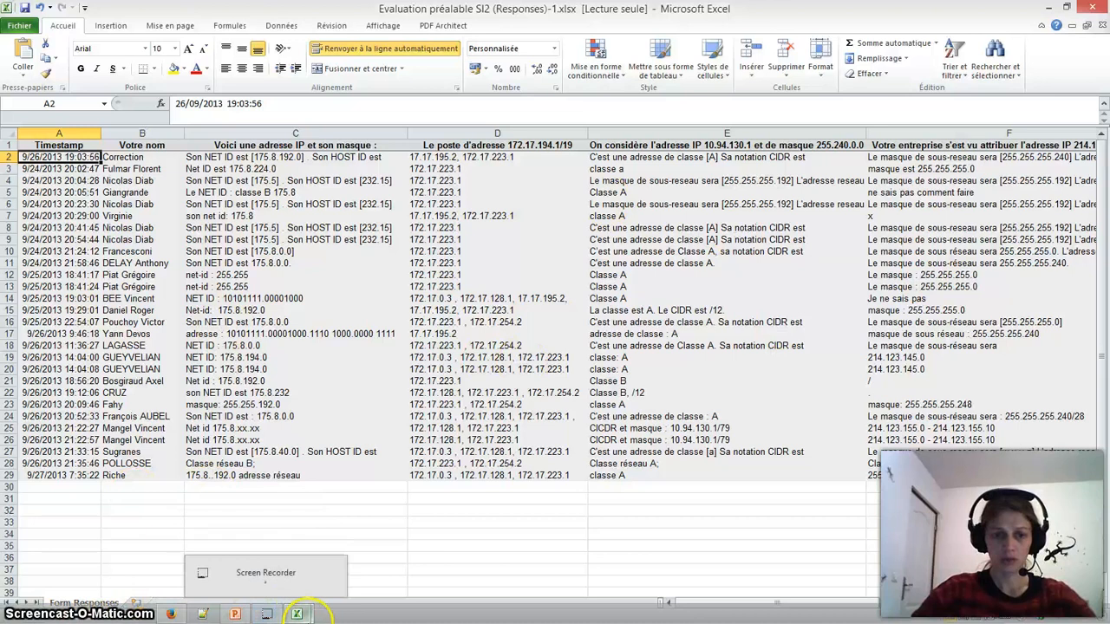
{"action": "mouse_move", "coordinate": [297, 614]}
{"action": "left_click", "coordinate": [231, 566]}
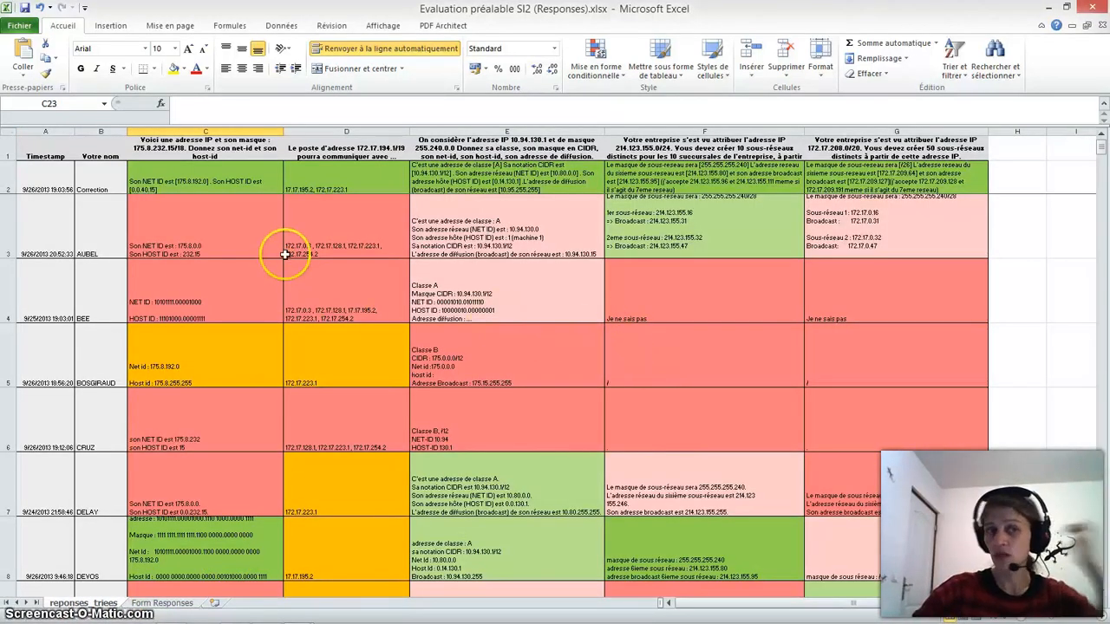
{"action": "scroll", "coordinate": [249, 230], "scroll_direction": "down", "scroll_amount": 2}
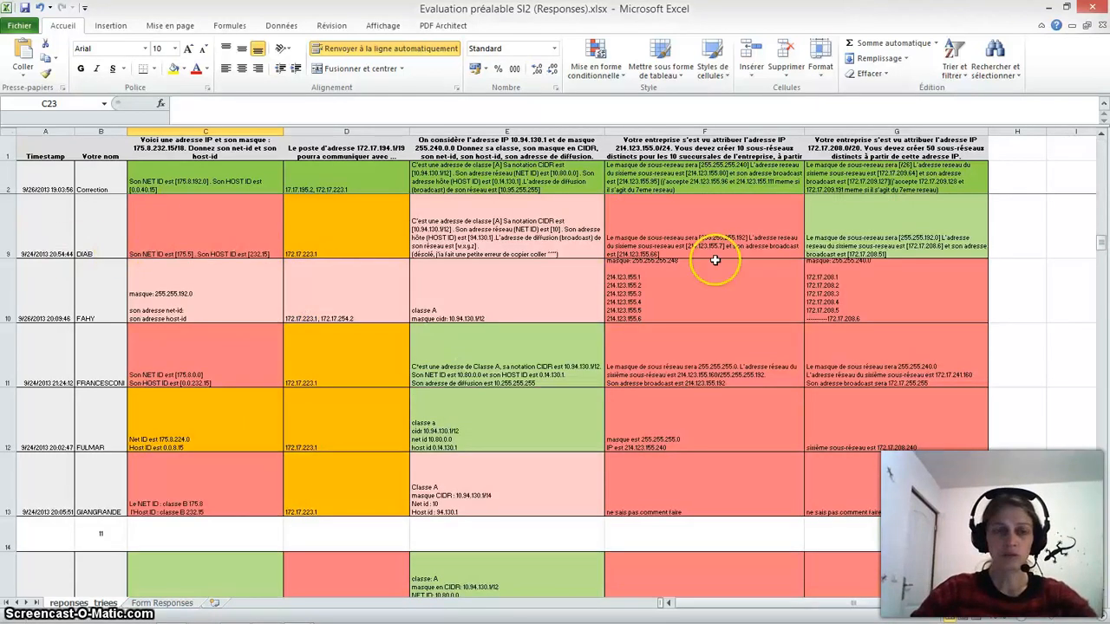
{"action": "scroll", "coordinate": [228, 245], "scroll_direction": "down", "scroll_amount": 4}
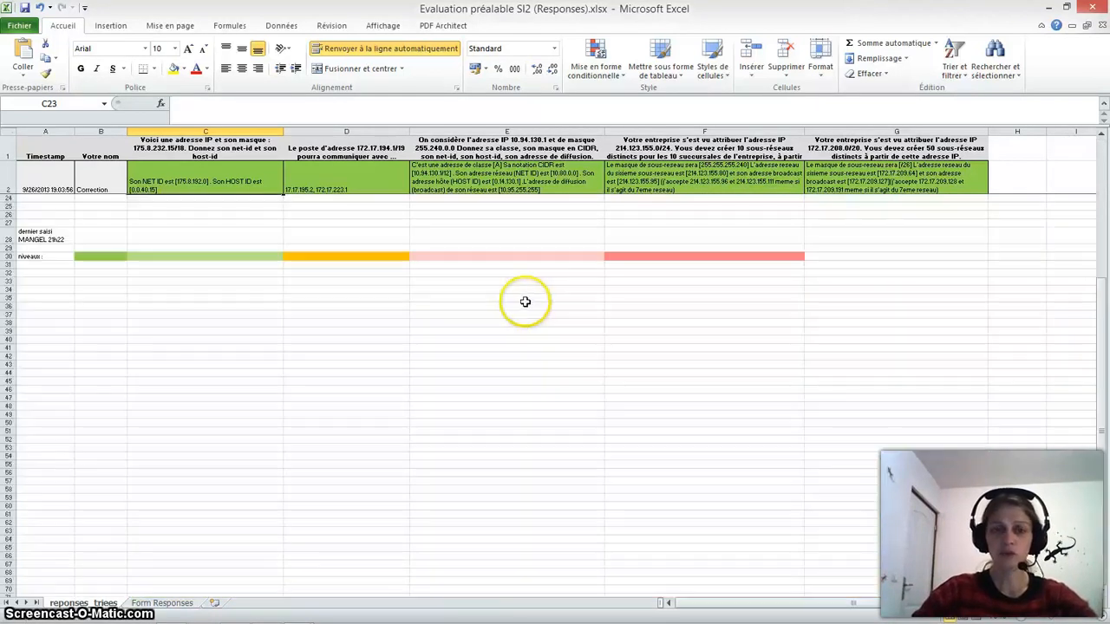
{"action": "scroll", "coordinate": [261, 310], "scroll_direction": "up", "scroll_amount": 1}
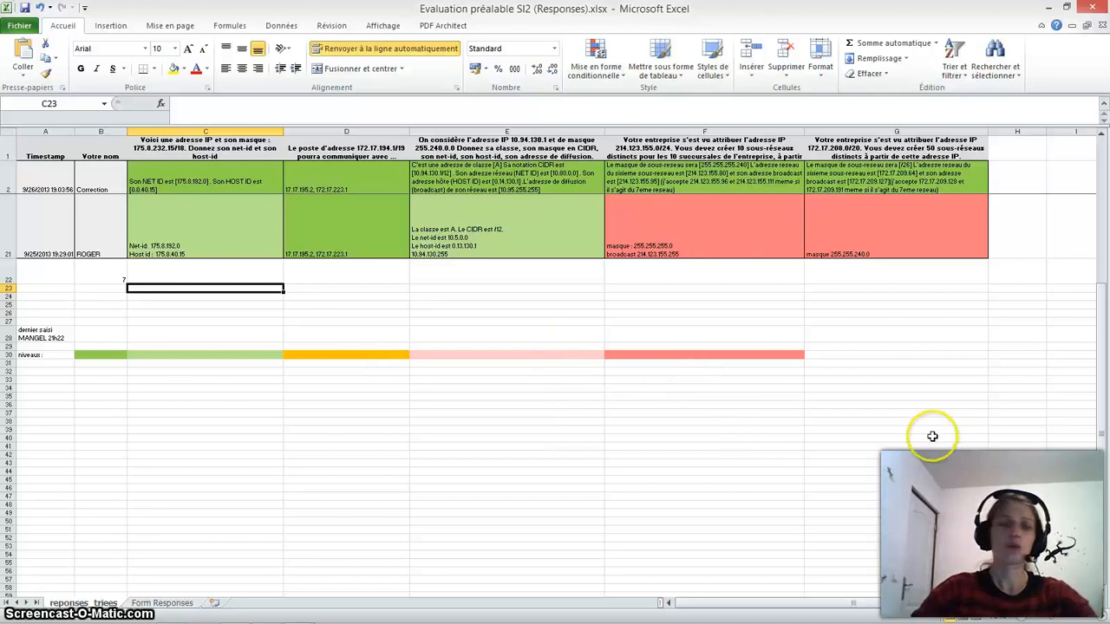
Step: Compare the students' colour-coded answers with the correction row throughout the "reponses_triees" sheet
{"action": "scroll", "coordinate": [984, 444], "scroll_direction": "up", "scroll_amount": 3}
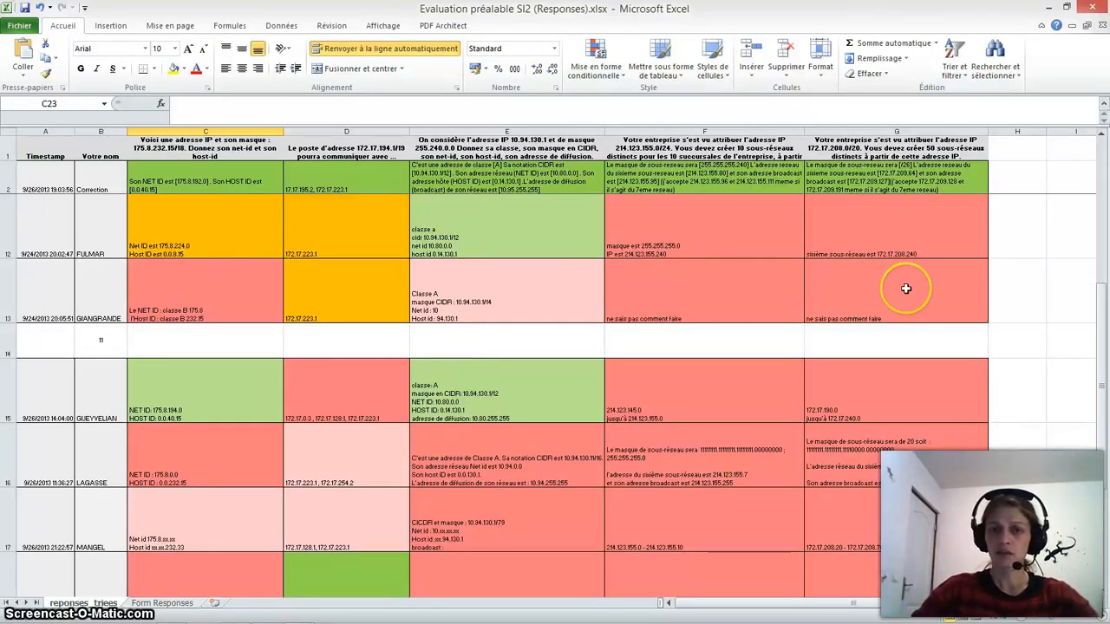
{"action": "scroll", "coordinate": [905, 288], "scroll_direction": "up", "scroll_amount": 2}
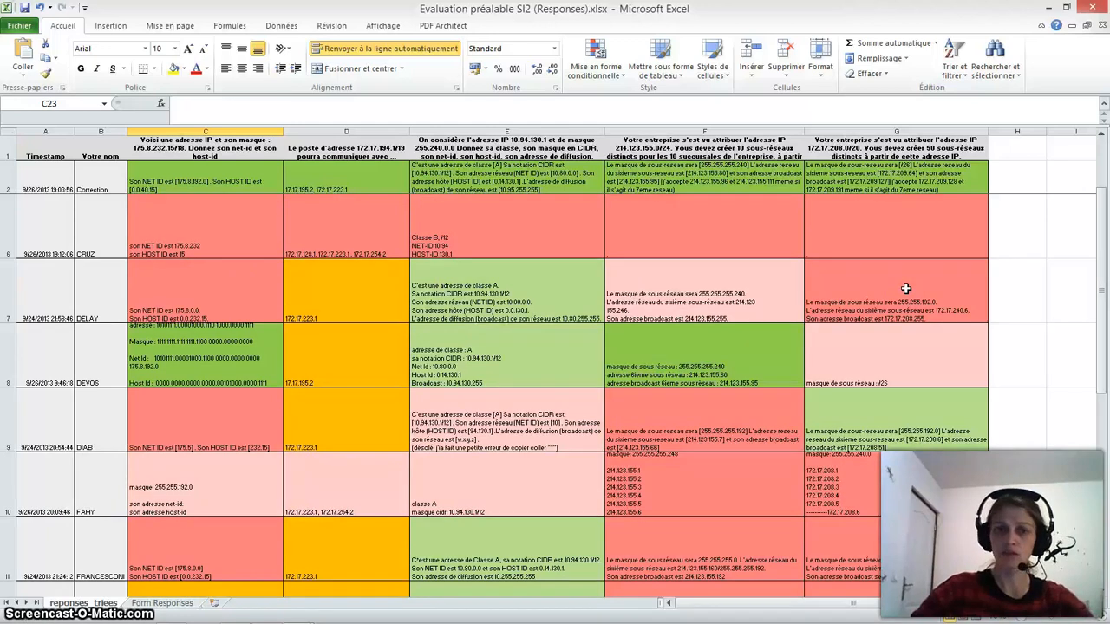
{"action": "scroll", "coordinate": [905, 284], "scroll_direction": "down", "scroll_amount": 3}
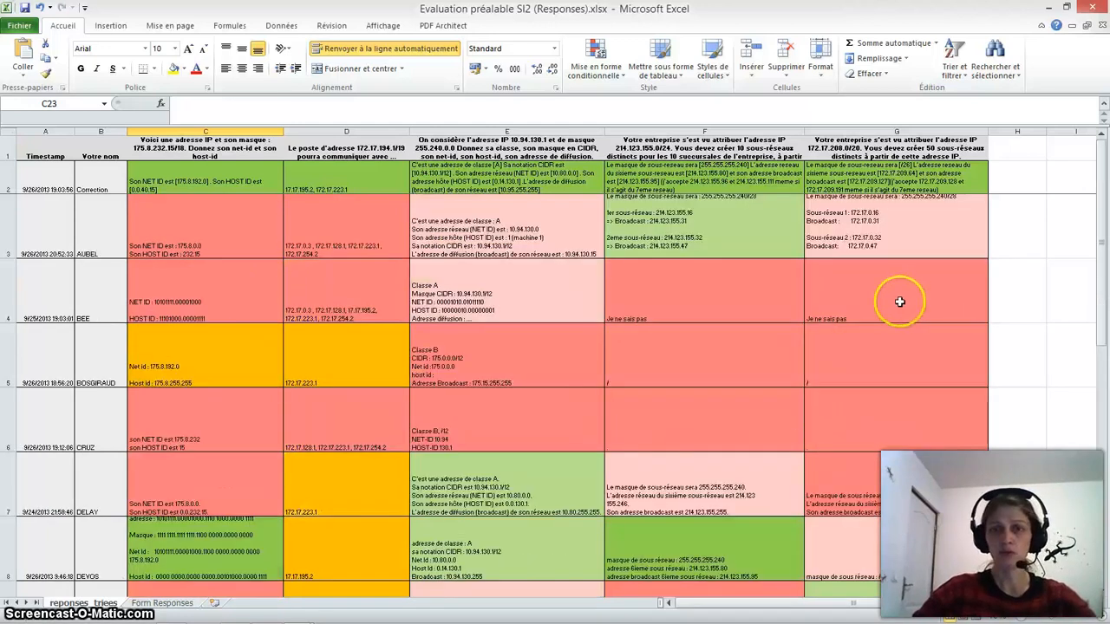
{"action": "scroll", "coordinate": [746, 455], "scroll_direction": "down", "scroll_amount": 2}
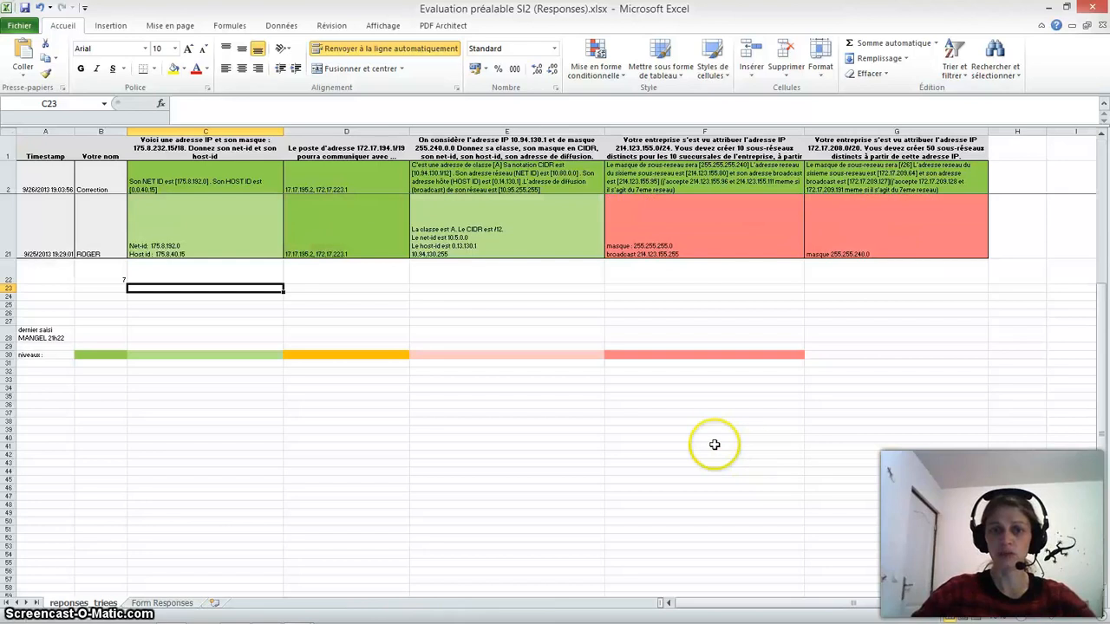
{"action": "scroll", "coordinate": [714, 445], "scroll_direction": "up", "scroll_amount": 2}
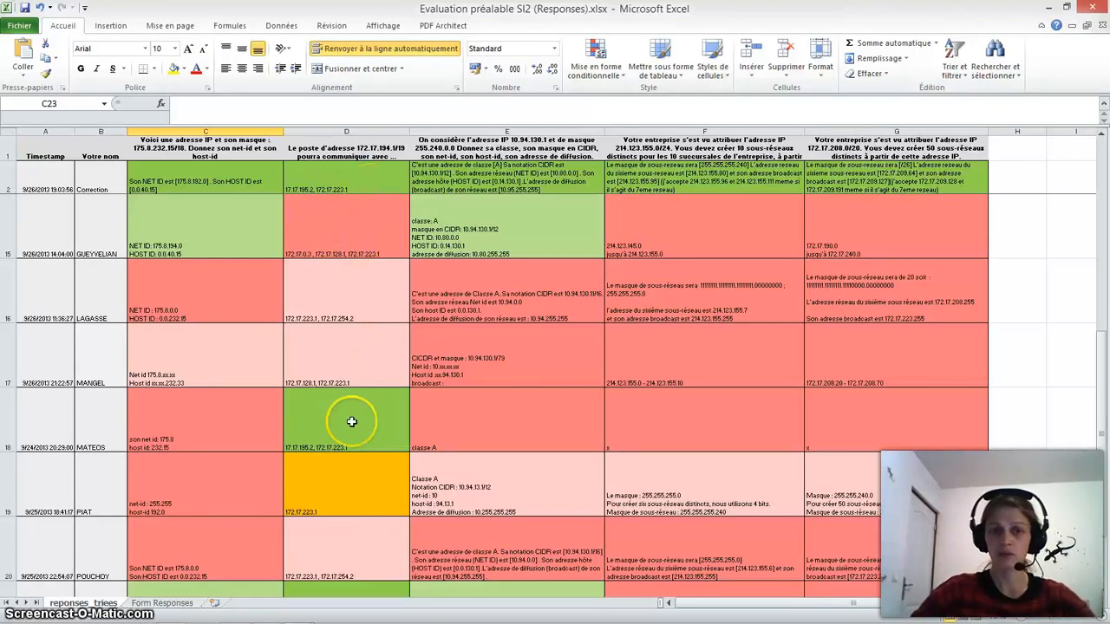
{"action": "scroll", "coordinate": [535, 379], "scroll_direction": "up", "scroll_amount": 1}
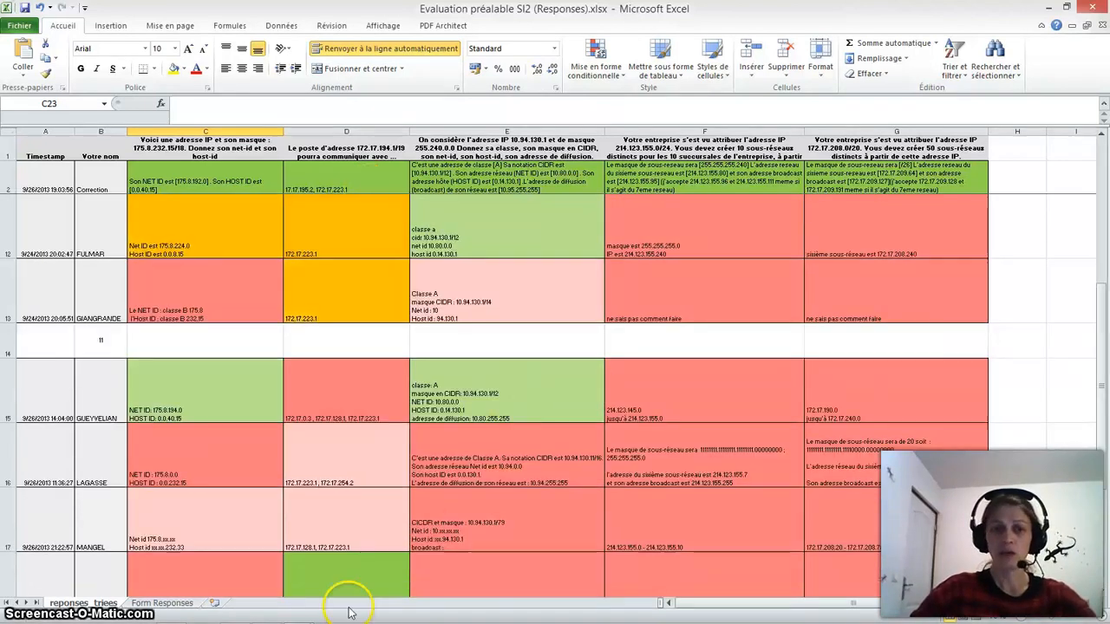
Step: Review the result-analysis options on the PowerPoint slide and look at the correction answer in column E of the Firefox response spreadsheet
{"action": "mouse_move", "coordinate": [295, 618]}
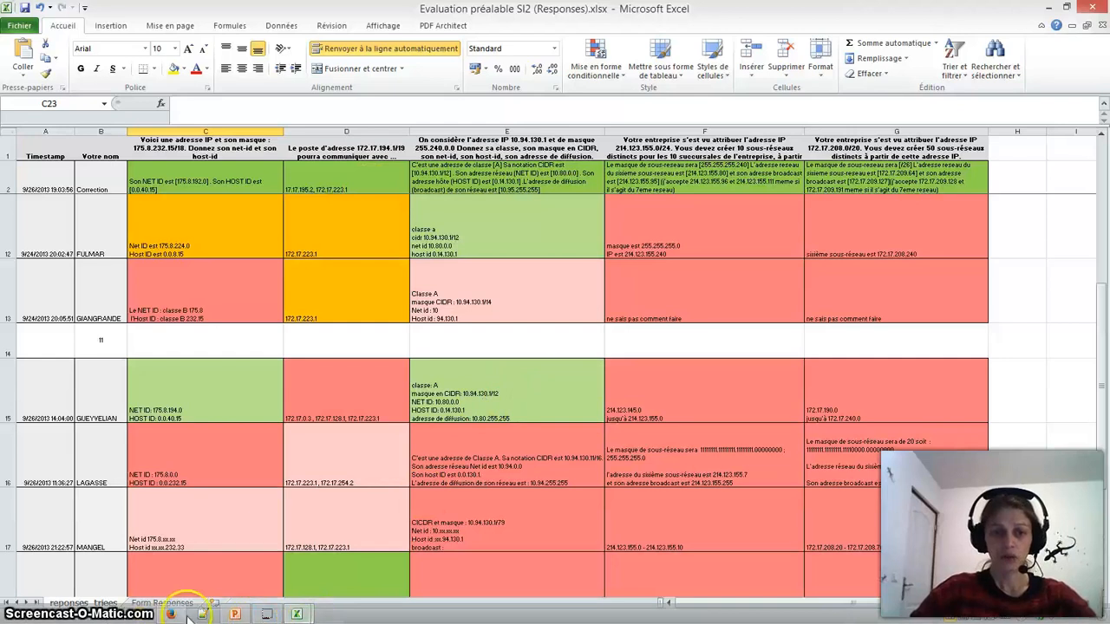
{"action": "left_click", "coordinate": [234, 614]}
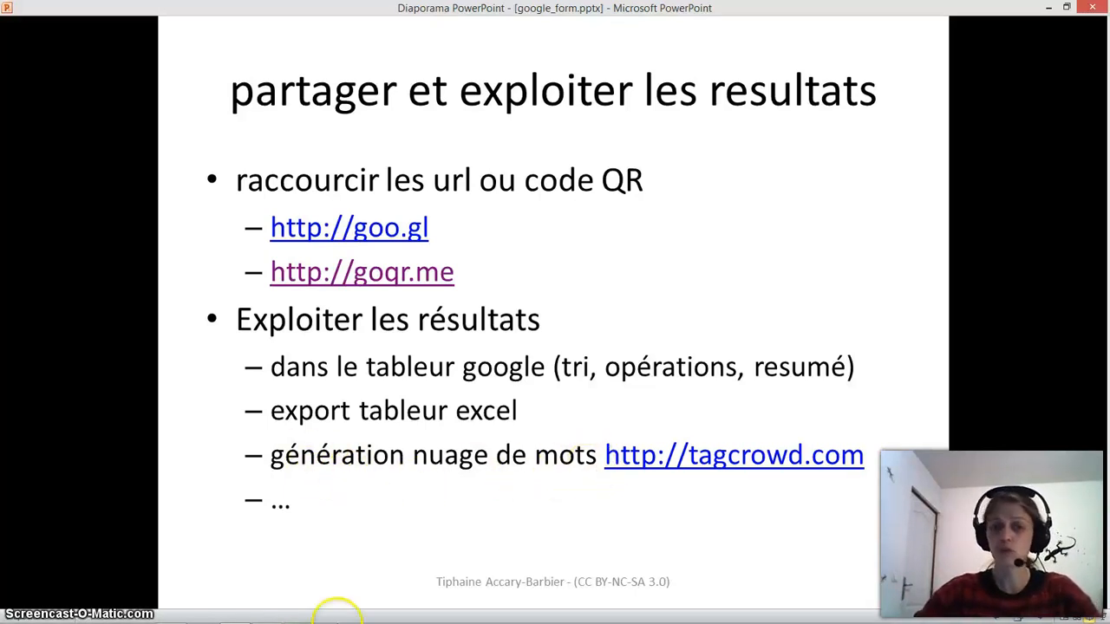
{"action": "mouse_move", "coordinate": [337, 617]}
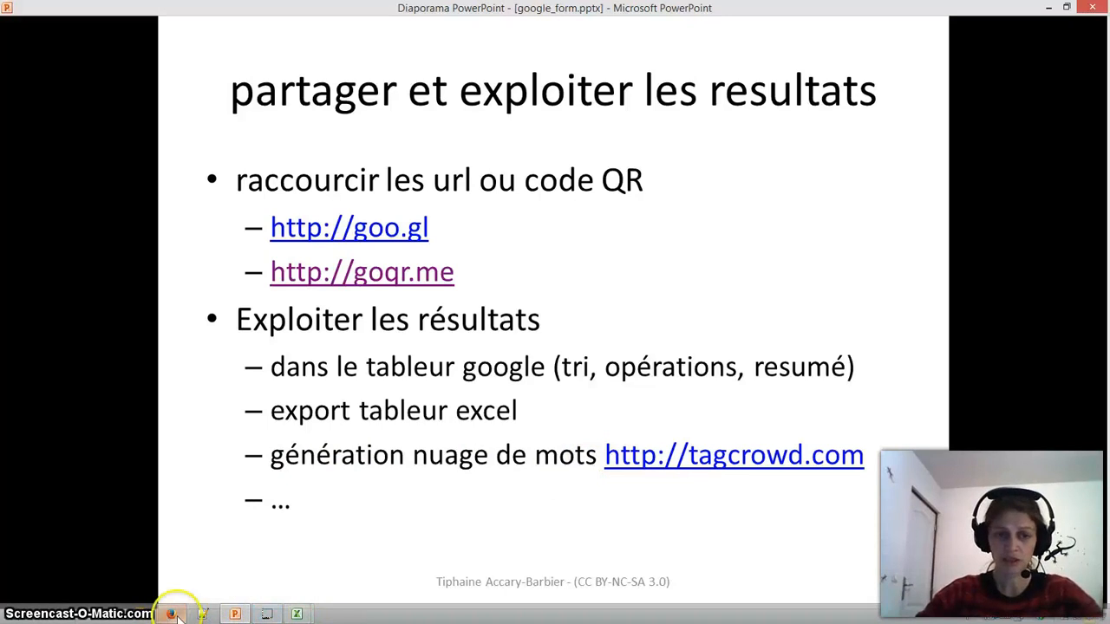
{"action": "left_click", "coordinate": [172, 615]}
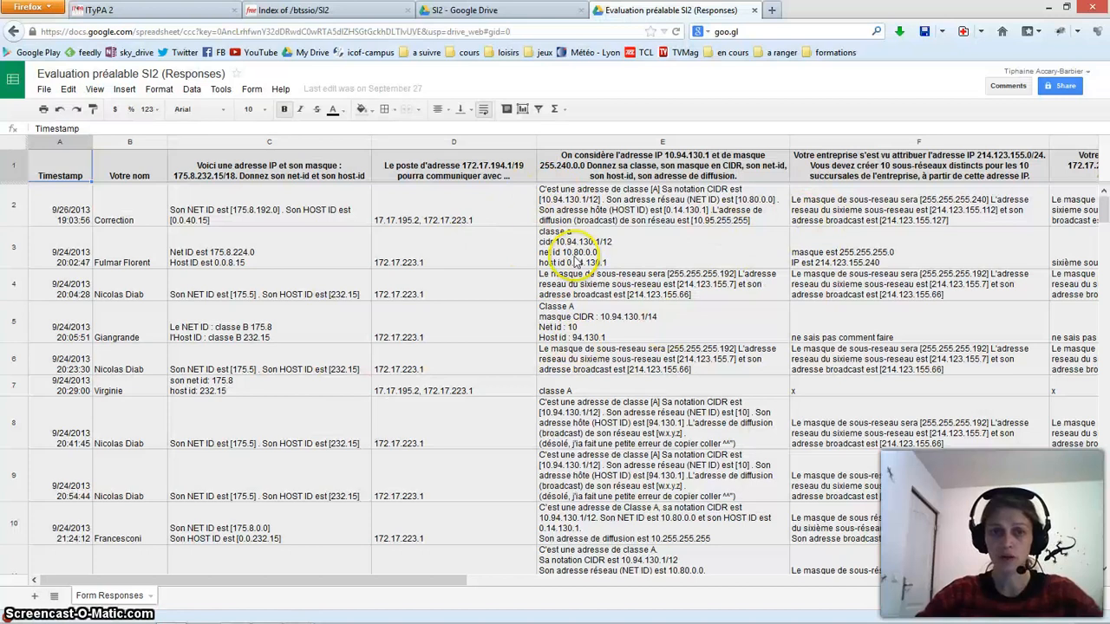
{"action": "left_click", "coordinate": [552, 197]}
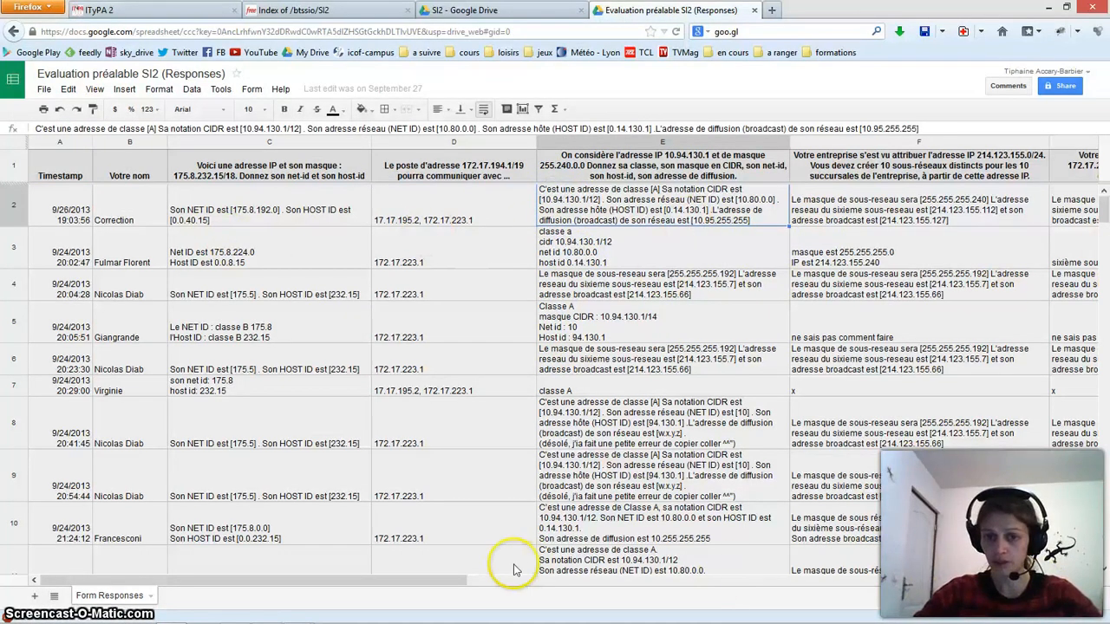
{"action": "left_click_drag", "start_coordinate": [445, 579], "coordinate": [244, 597]}
{"action": "left_click", "coordinate": [15, 33]}
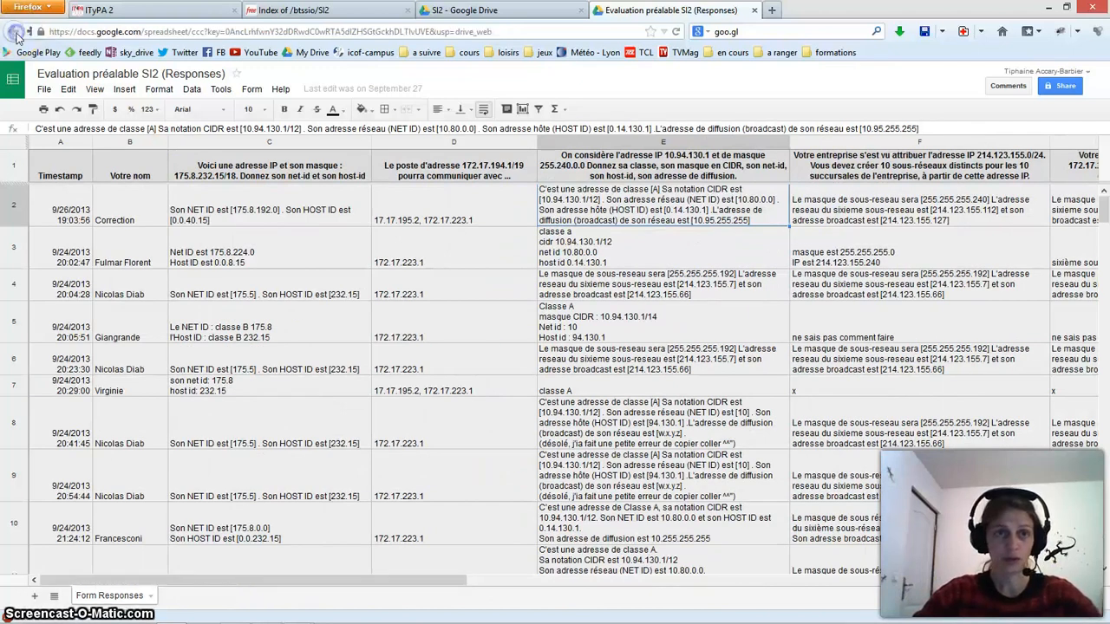
Step: Open "questions OSI, ARP, ethernet (Responses)" from the SI2 Drive folder and copy all answers under "Qu'est ce qu'un protocole ?"
{"action": "left_click", "coordinate": [491, 10]}
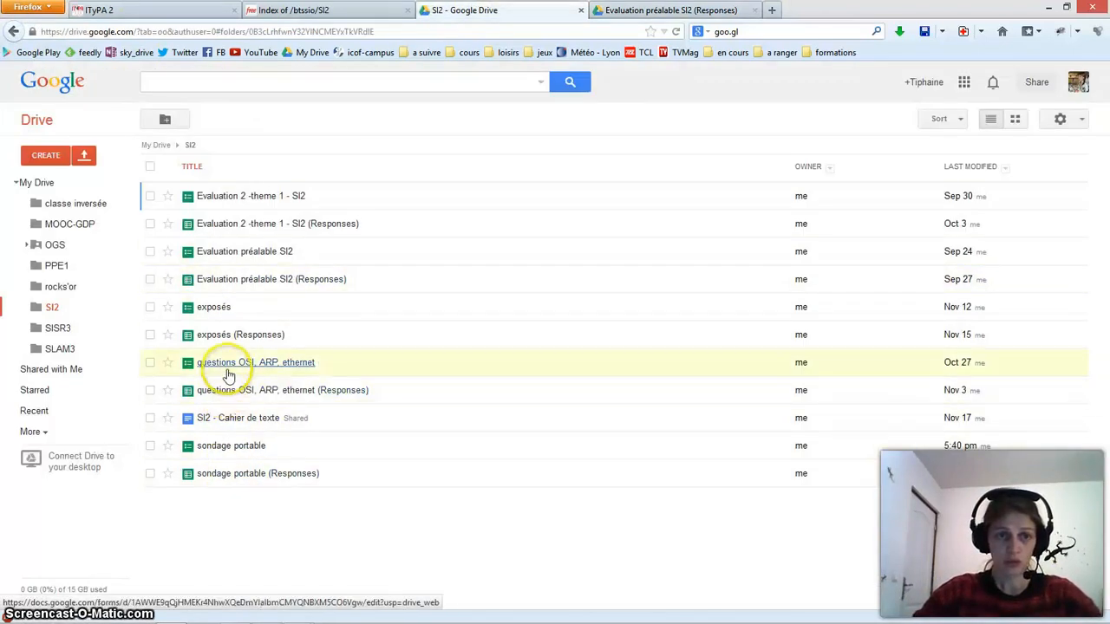
{"action": "left_click", "coordinate": [225, 391]}
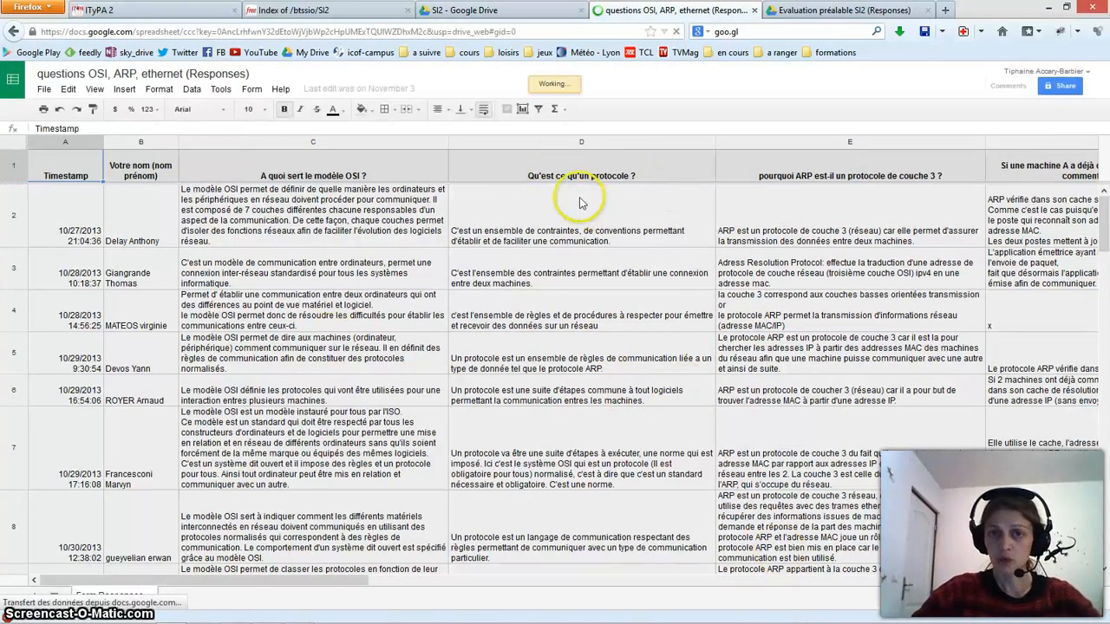
{"action": "left_click_drag", "start_coordinate": [476, 208], "coordinate": [548, 445]}
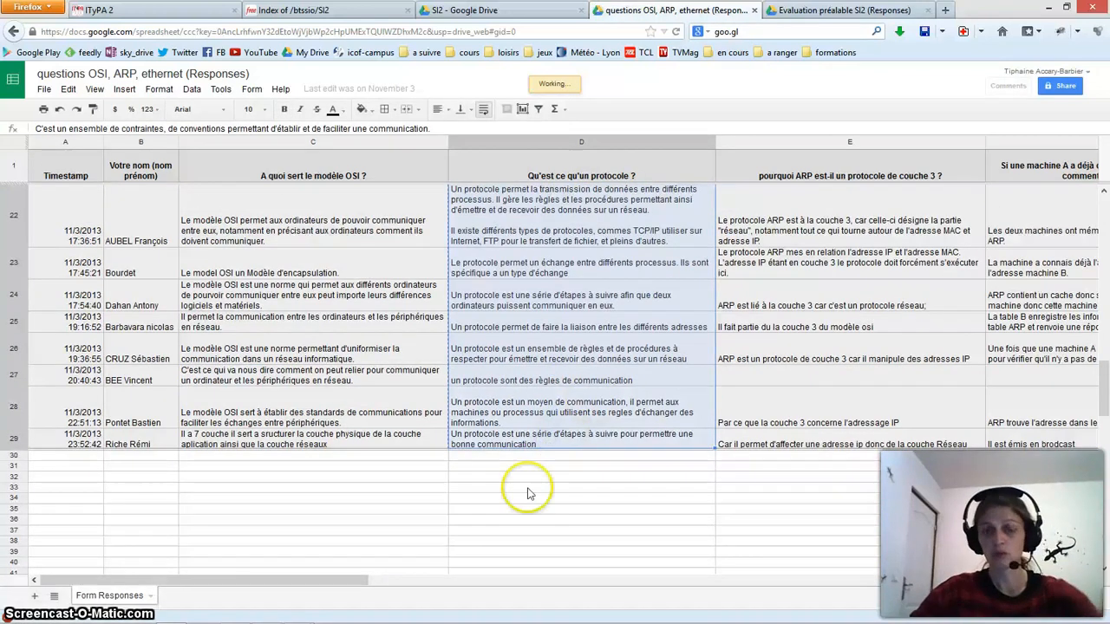
Step: Open the tagcrowd.com link from the PowerPoint slideshow and generate a word cloud from the copied answers
{"action": "left_click", "coordinate": [236, 614]}
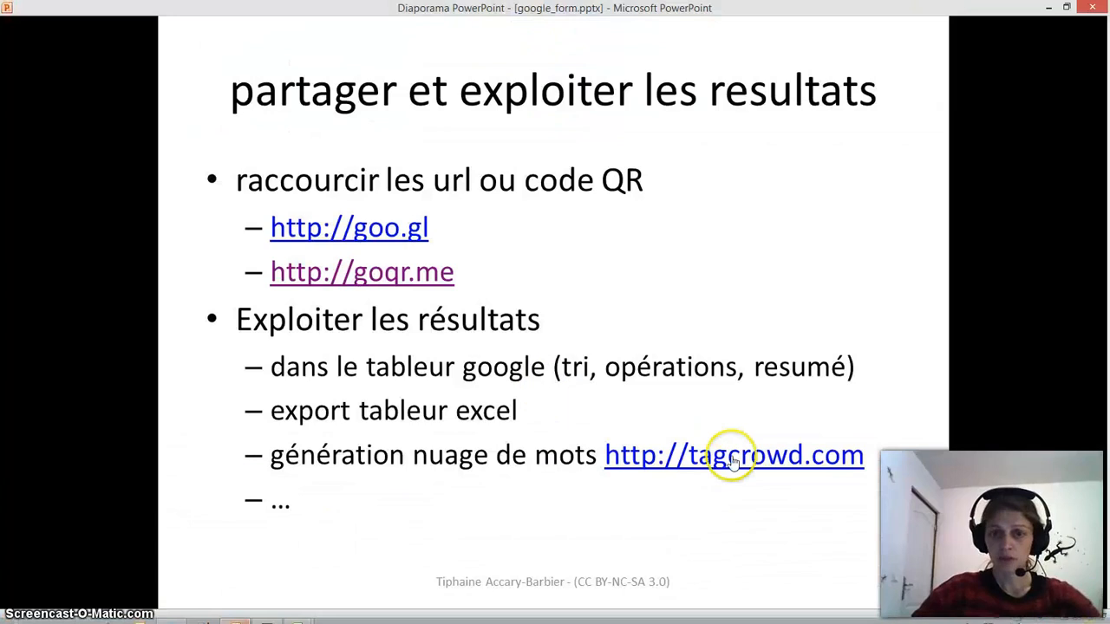
{"action": "left_click", "coordinate": [732, 457]}
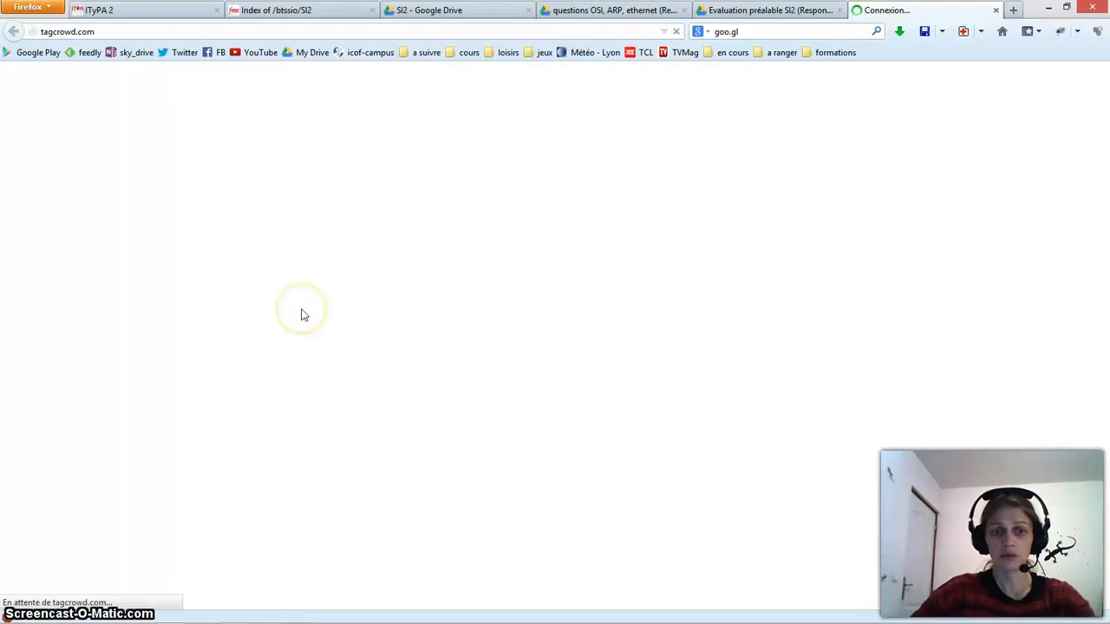
{"action": "left_click", "coordinate": [268, 295]}
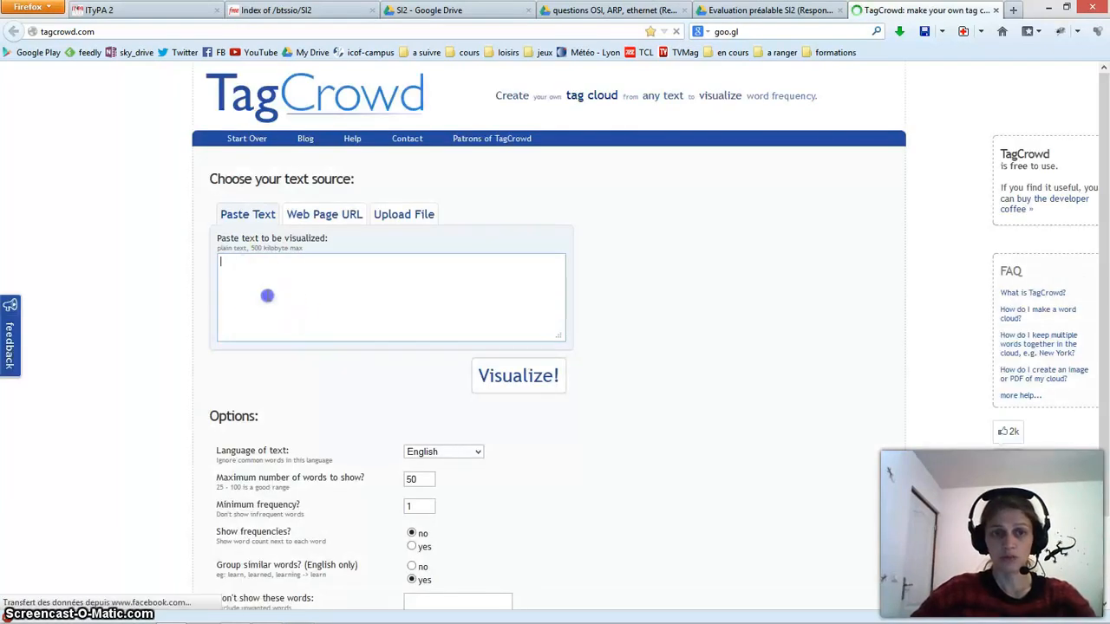
{"action": "key", "text": "ctrl+v"}
{"action": "left_click", "coordinate": [512, 377]}
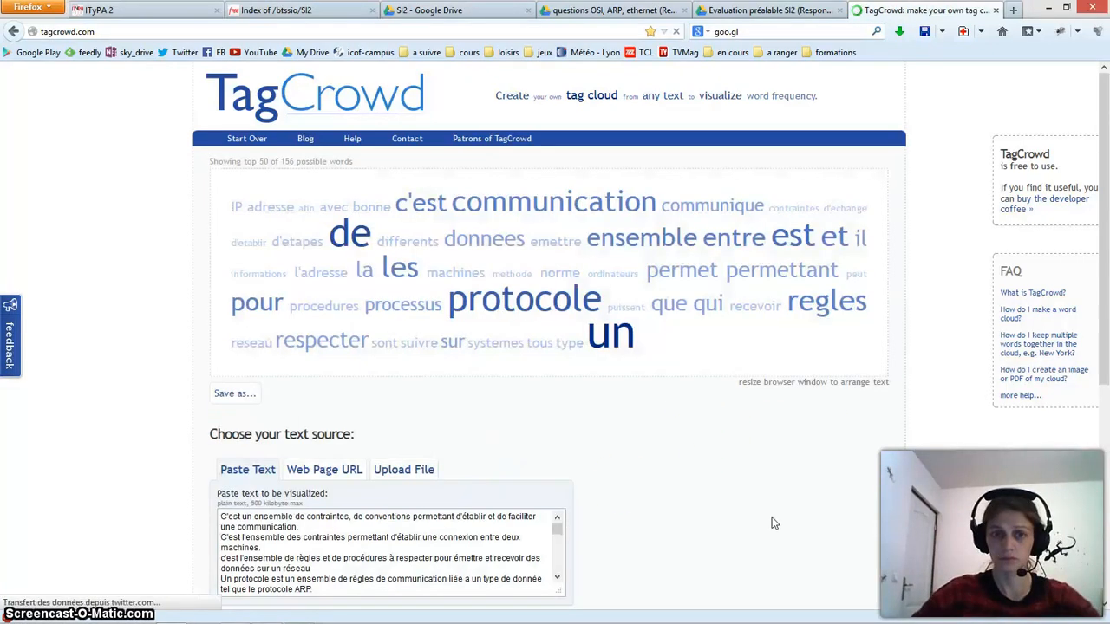
Step: Examine the words "communication" and "protocole" in the word cloud and return to the SI2 folder in Google Drive
{"action": "double_click", "coordinate": [578, 199]}
{"action": "double_click", "coordinate": [516, 305]}
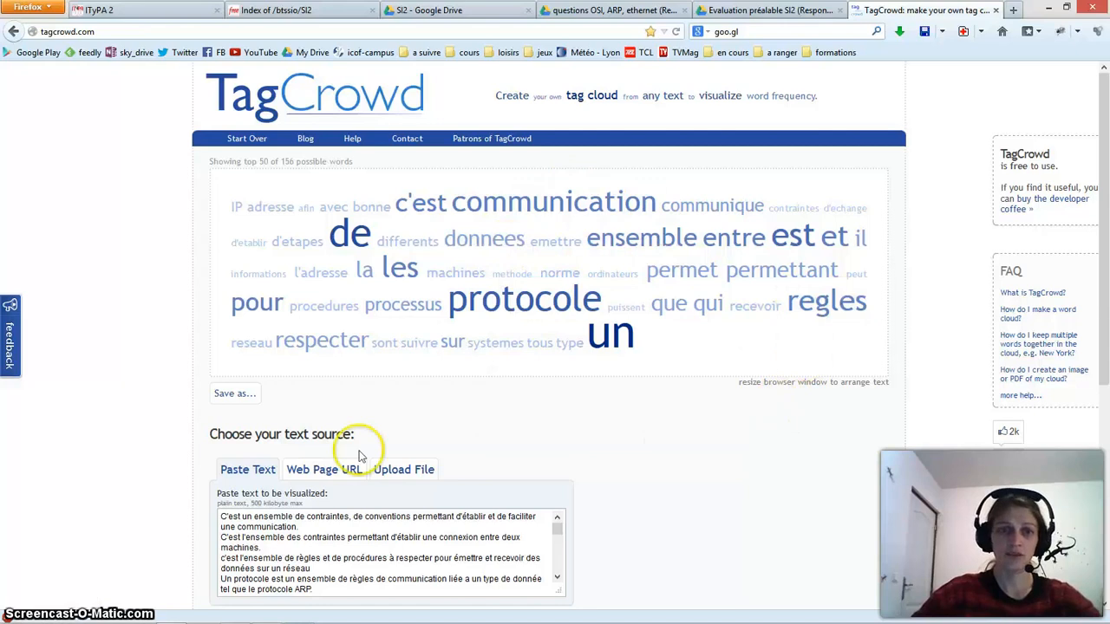
{"action": "left_click", "coordinate": [864, 468]}
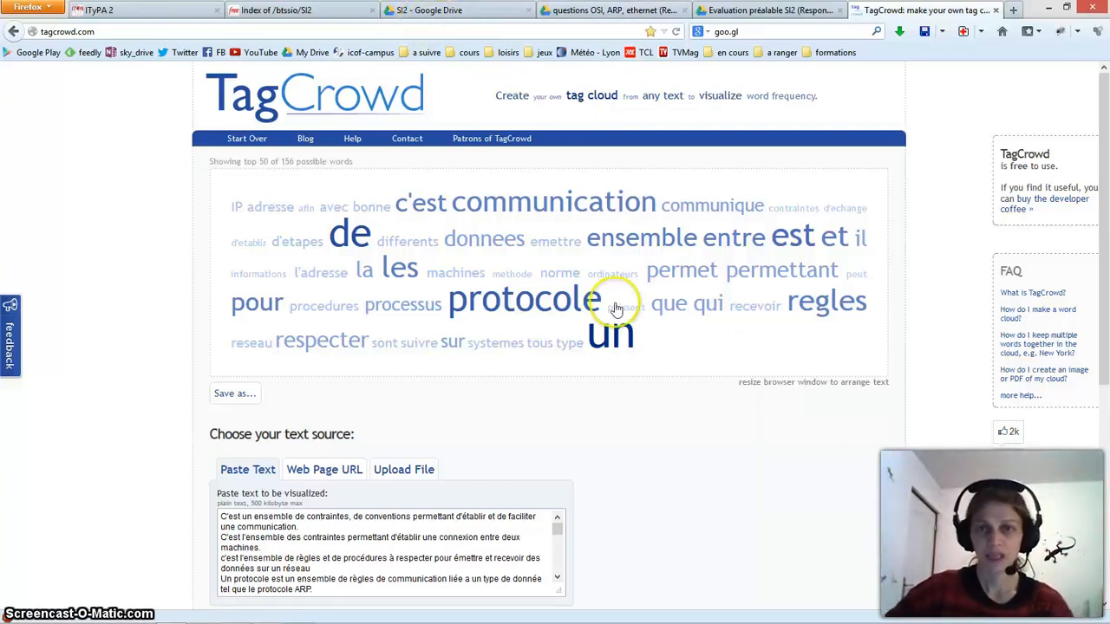
{"action": "left_click", "coordinate": [404, 13]}
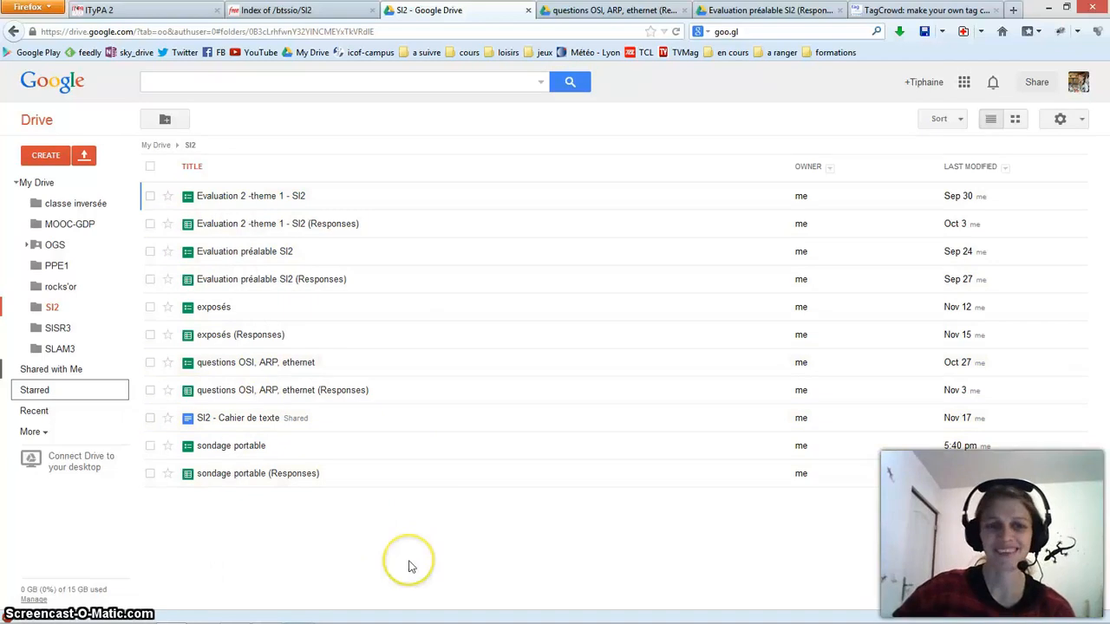
{"action": "mouse_move", "coordinate": [565, 618]}
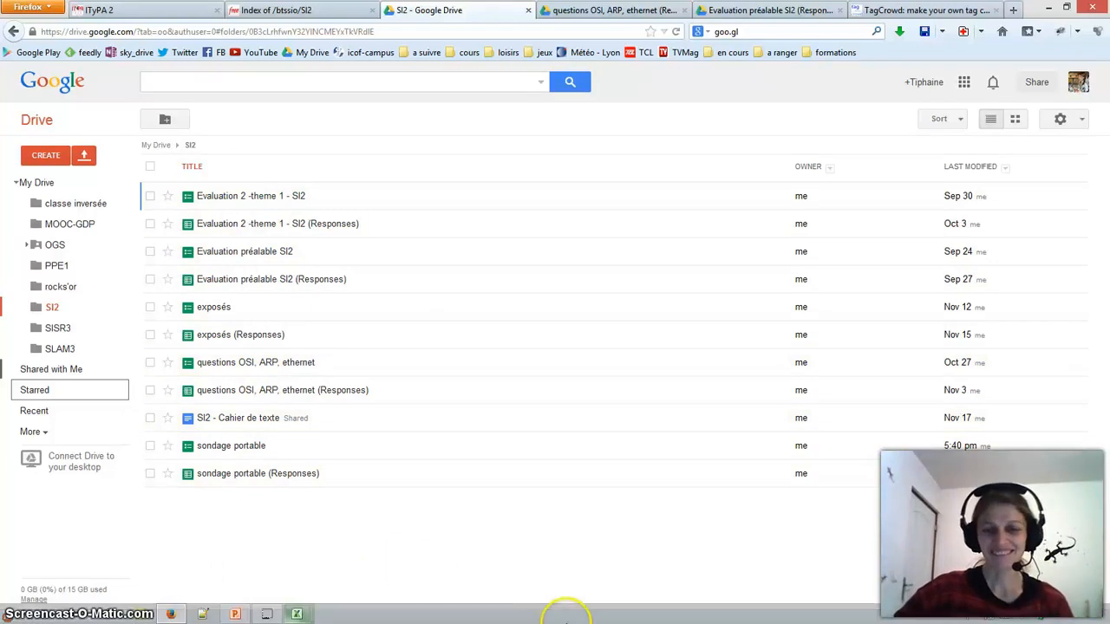